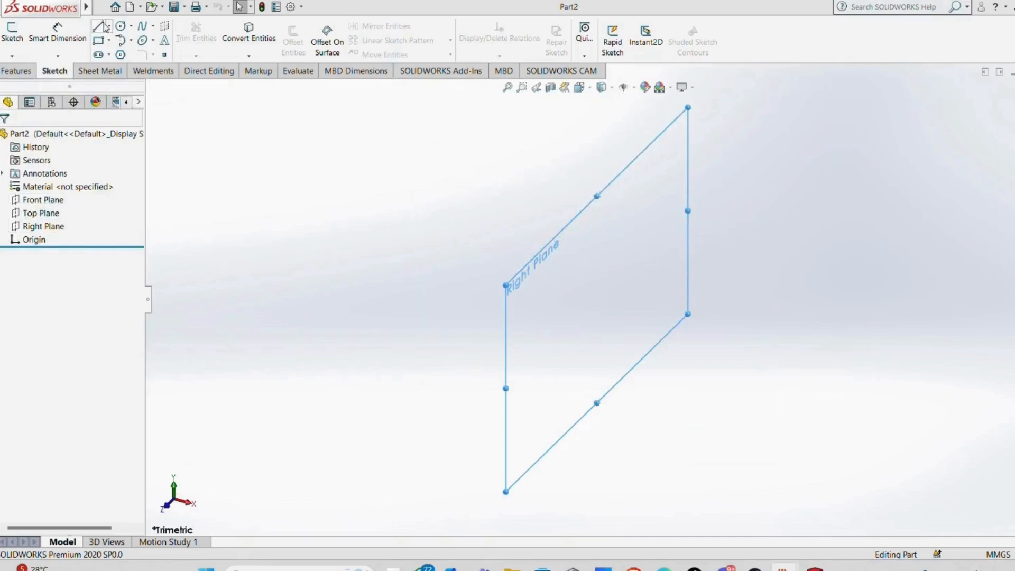
Start a sketch on the Right Plane and draw a base edge about 113 mm long from the origin, with a shallow pointed notch.
{"action": "left_click", "coordinate": [104, 27]}
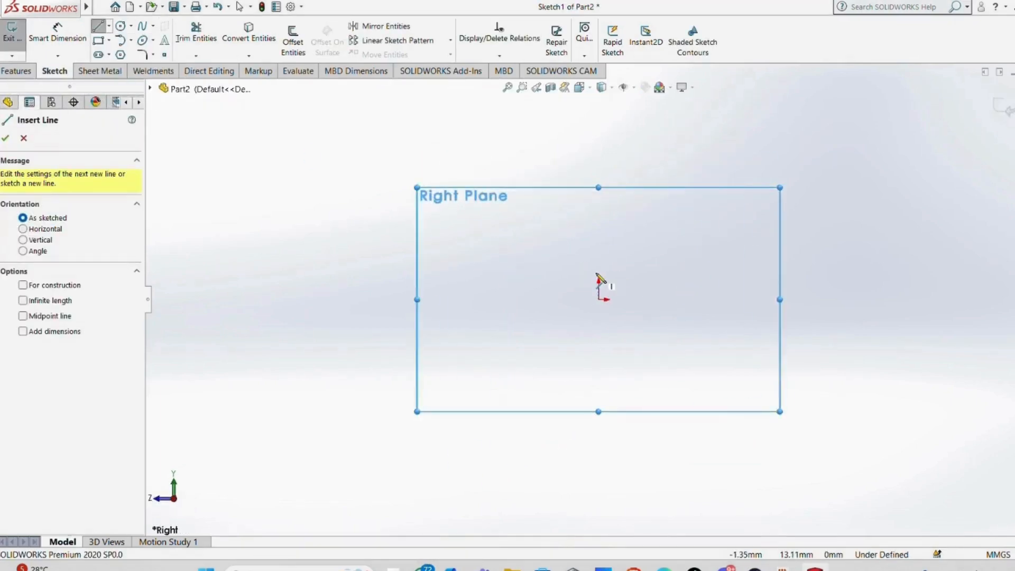
{"action": "left_click", "coordinate": [598, 299]}
{"action": "left_click", "coordinate": [718, 299]}
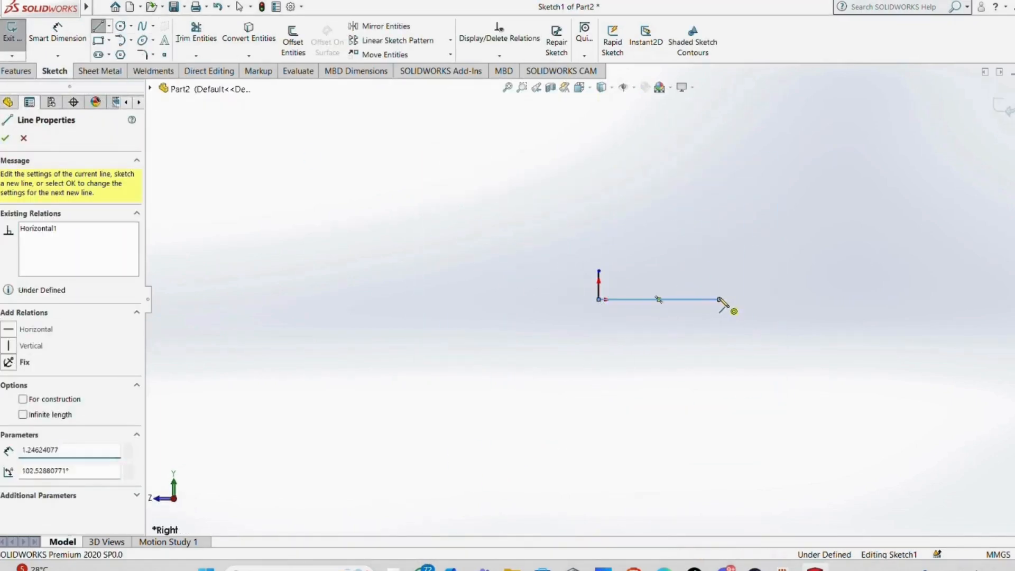
{"action": "left_click", "coordinate": [773, 285]}
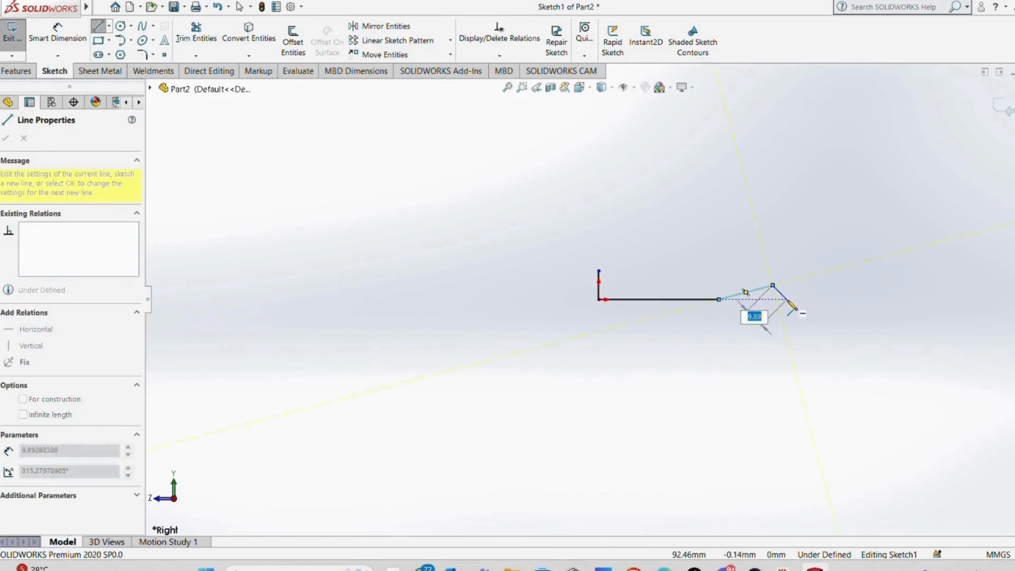
{"action": "left_click", "coordinate": [787, 299]}
{"action": "left_click", "coordinate": [829, 300]}
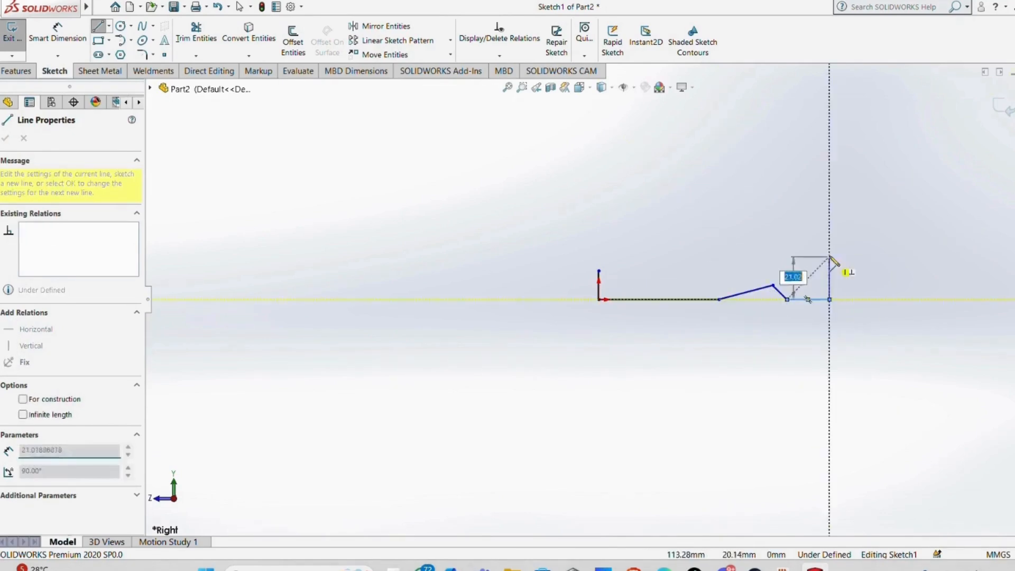
Continue the line profile up the far side about 61 mm, along a stepped top about 41 and 43 mm wide, and partway down.
{"action": "left_click", "coordinate": [829, 175]}
{"action": "left_click", "coordinate": [745, 174]}
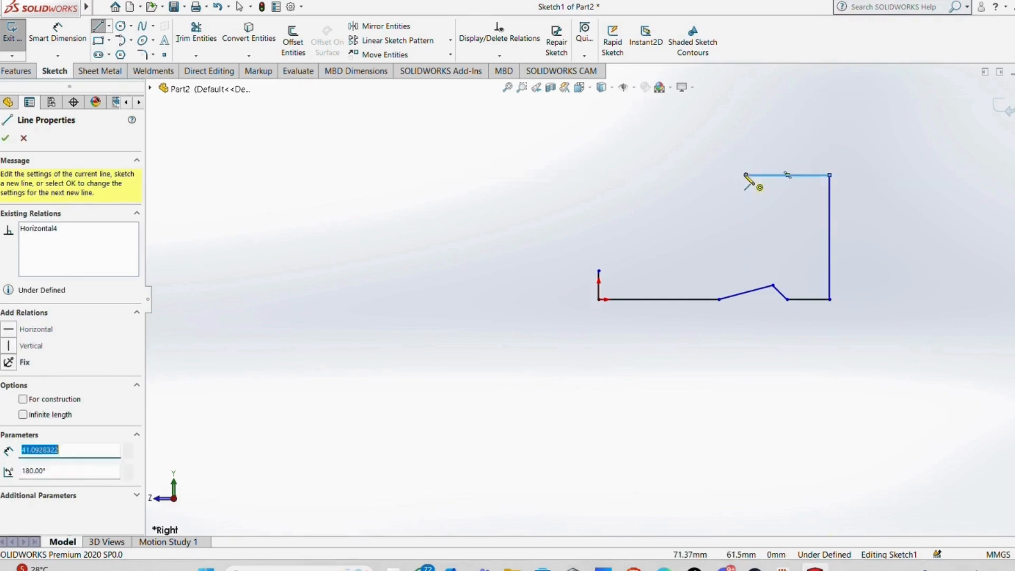
{"action": "left_click", "coordinate": [745, 139]}
{"action": "left_click", "coordinate": [658, 139]}
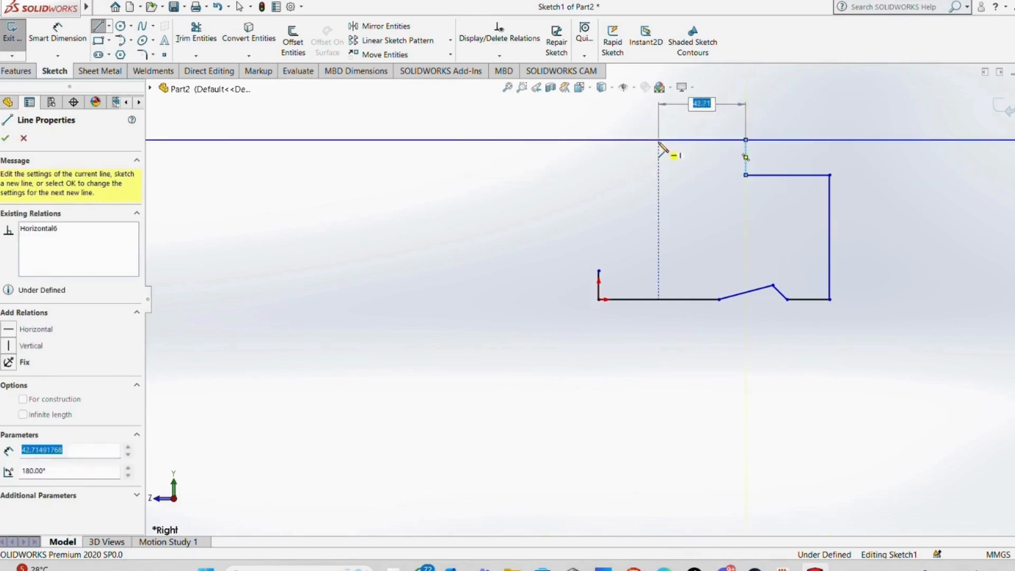
{"action": "left_click", "coordinate": [658, 202]}
Close the profile with a concave tangent arc of about 34 mm radius ending at the short vertical line above the origin.
{"action": "left_click", "coordinate": [120, 40]}
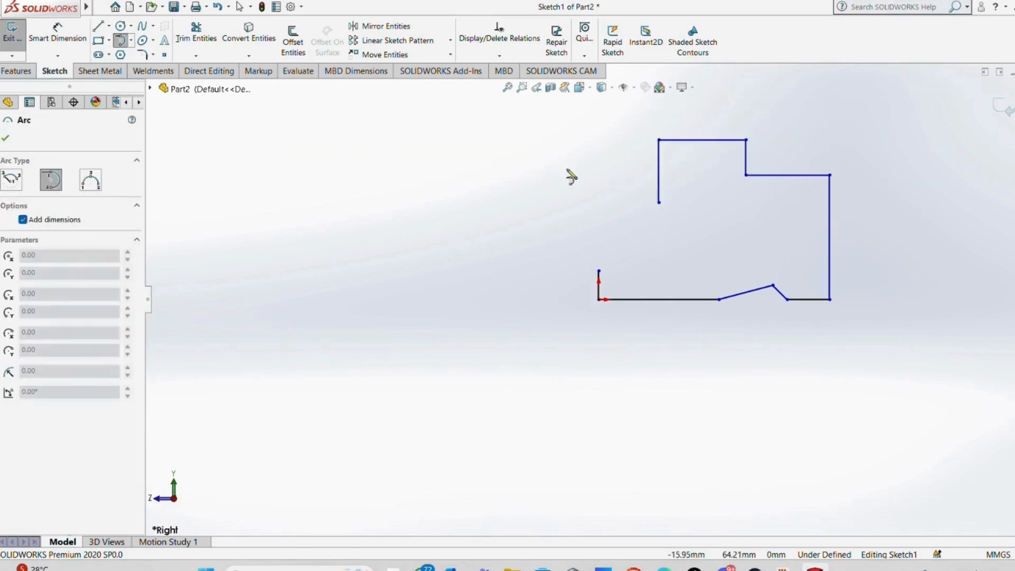
{"action": "left_click", "coordinate": [659, 202]}
{"action": "left_click", "coordinate": [598, 270]}
Round the peak of the base notch with a 10 mm sketch fillet.
{"action": "left_click", "coordinate": [69, 41]}
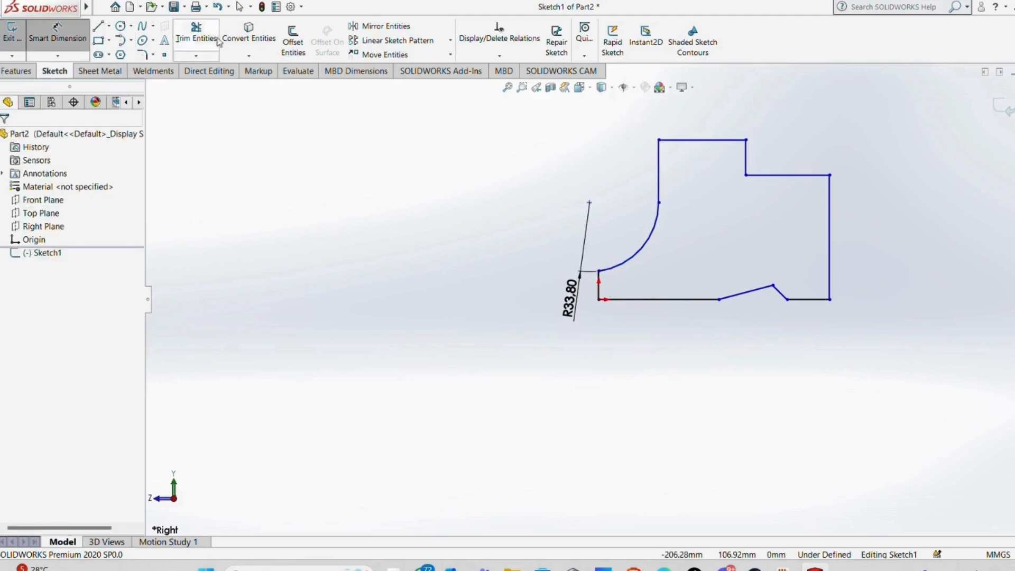
{"action": "left_click", "coordinate": [142, 54]}
{"action": "left_click", "coordinate": [755, 289]}
{"action": "left_click", "coordinate": [776, 291]}
{"action": "left_click", "coordinate": [5, 138]}
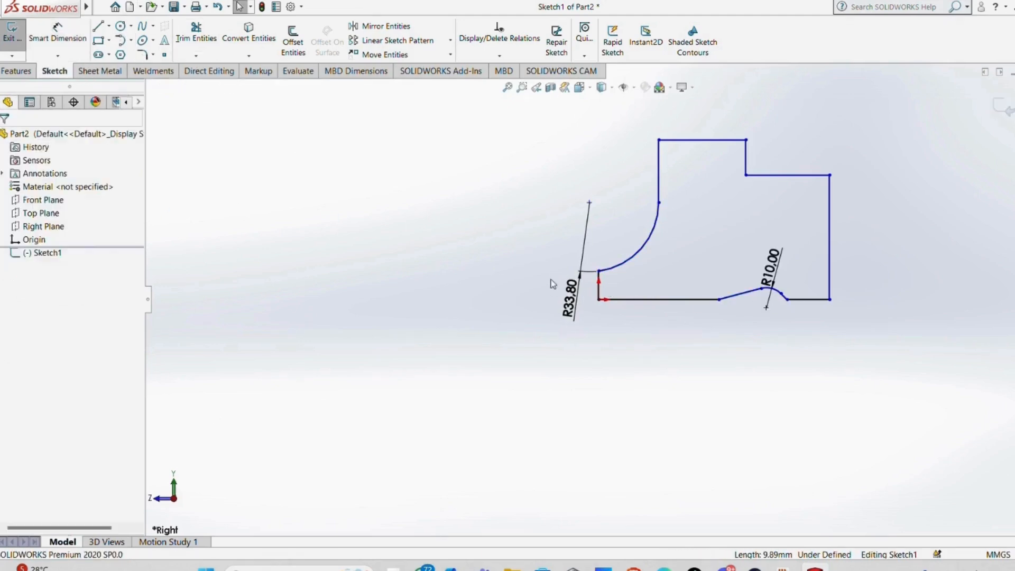
Reposition the concave arc's radius dimension and set it to 30 mm.
{"action": "left_click_drag", "start_coordinate": [570, 298], "coordinate": [672, 271]}
{"action": "double_click", "coordinate": [672, 271]}
{"action": "type", "text": "30"}
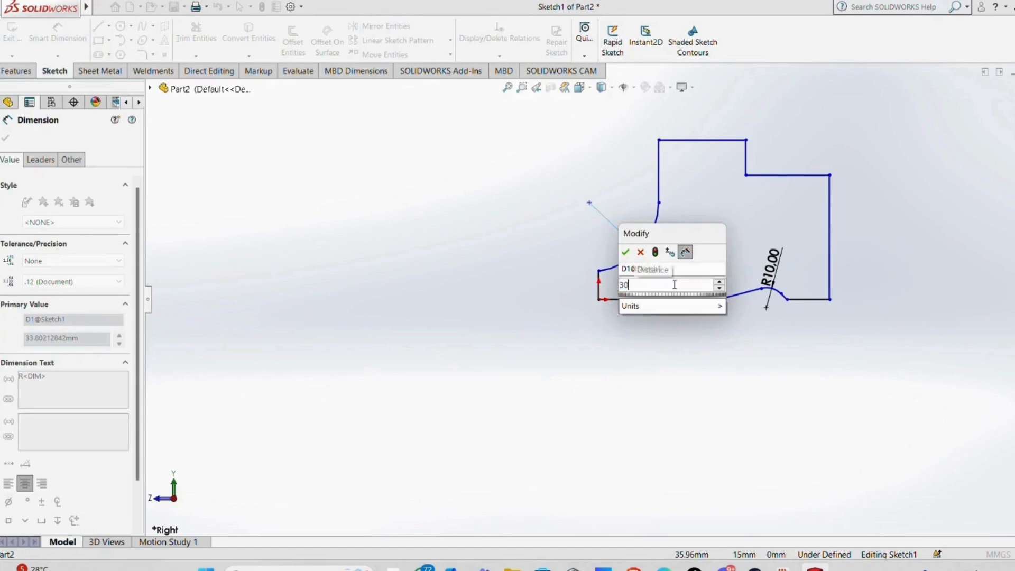
{"action": "key", "text": "Return"}
Dimension the vertical distance from the origin to the concave arc's centre as 35 mm.
{"action": "left_click", "coordinate": [590, 210]}
{"action": "left_click", "coordinate": [599, 300]}
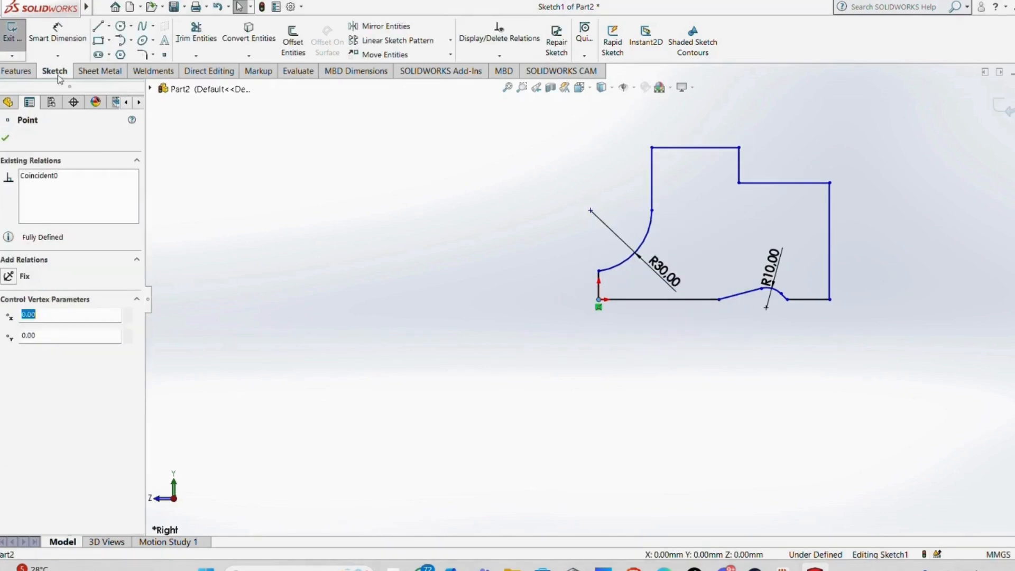
{"action": "left_click", "coordinate": [57, 38]}
{"action": "left_click", "coordinate": [598, 299]}
{"action": "left_click", "coordinate": [590, 210]}
{"action": "left_click", "coordinate": [522, 233]}
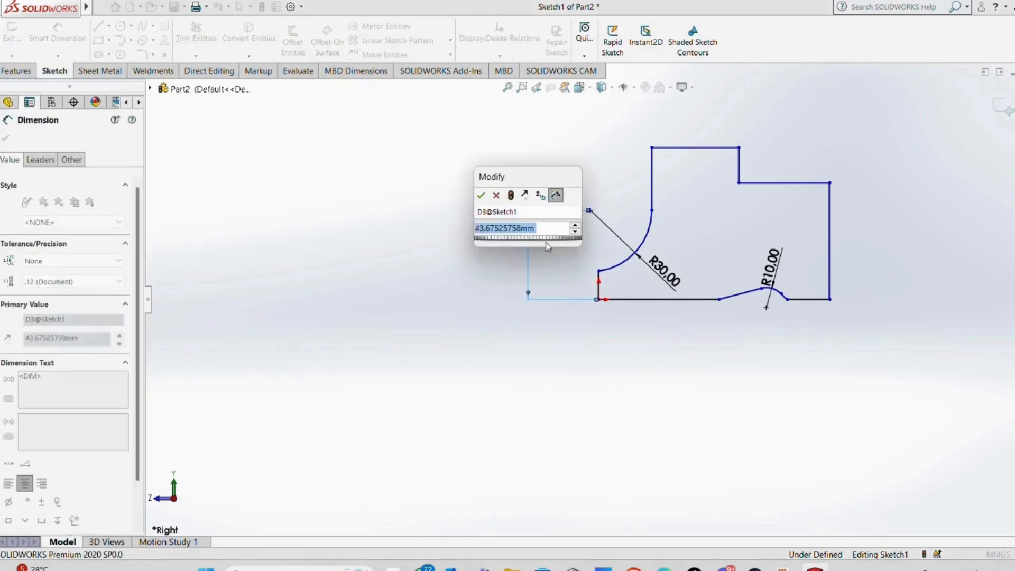
{"action": "type", "text": "35"}
{"action": "key", "text": "Return"}
Dimension the overall profile height from the origin to the top edge as 63 mm.
{"action": "left_click", "coordinate": [598, 300]}
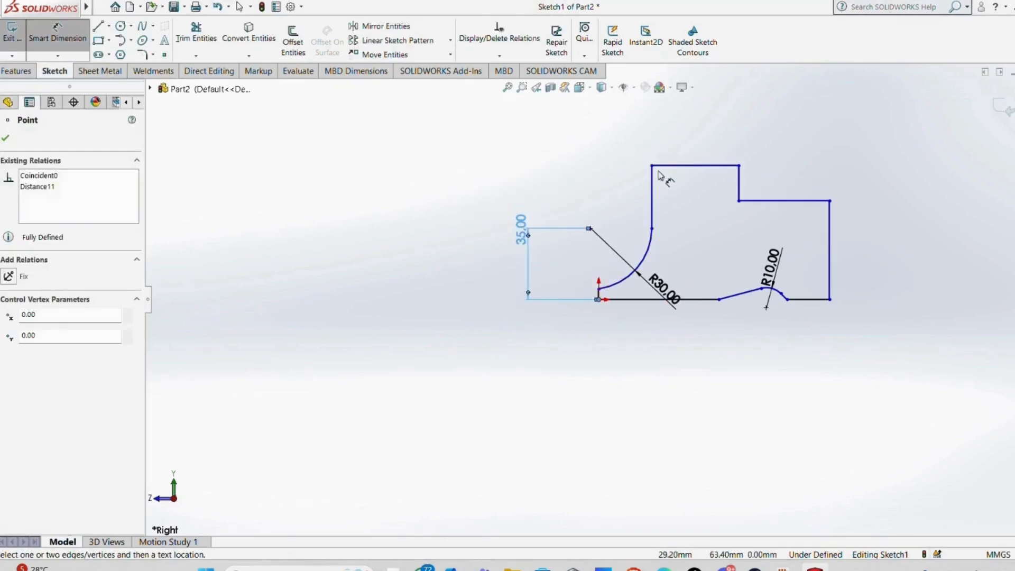
{"action": "left_click", "coordinate": [650, 165]}
{"action": "left_click", "coordinate": [487, 235]}
{"action": "type", "text": "63"}
{"action": "key", "text": "Return"}
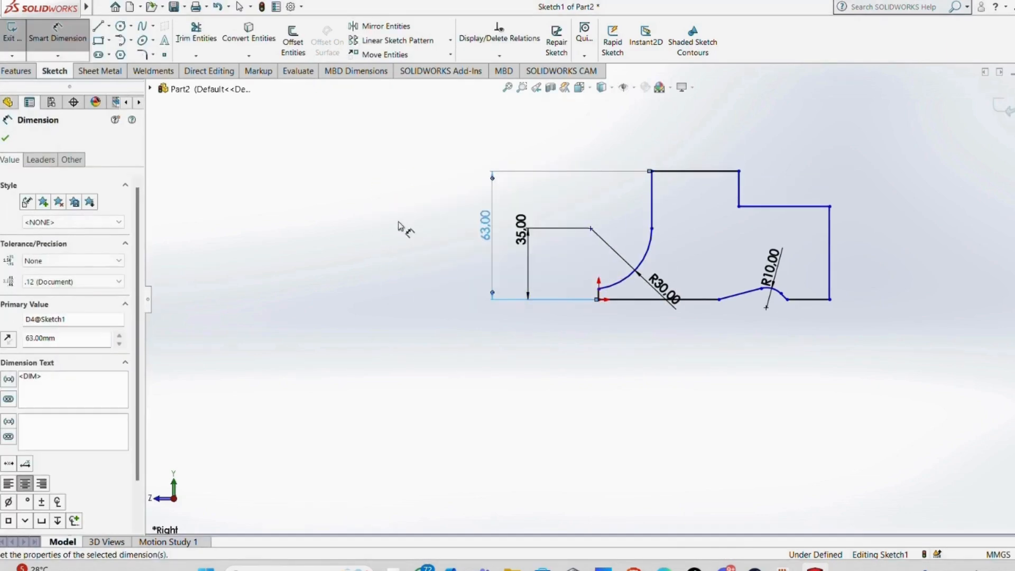
Dimension the overall base length from the origin to the far bottom corner as 100 mm.
{"action": "left_click", "coordinate": [599, 300]}
{"action": "left_click", "coordinate": [829, 300]}
{"action": "left_click", "coordinate": [641, 370]}
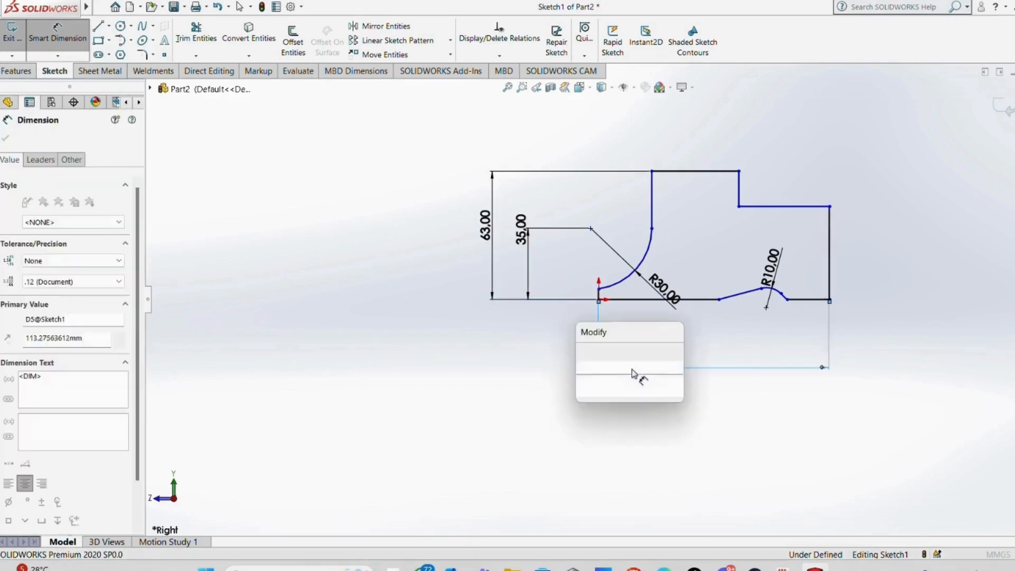
{"action": "type", "text": "100"}
{"action": "key", "text": "Return"}
Set the length of the short base segment beyond the notch to 15 mm.
{"action": "left_click", "coordinate": [800, 302]}
{"action": "left_click", "coordinate": [801, 300]}
{"action": "left_click", "coordinate": [779, 335]}
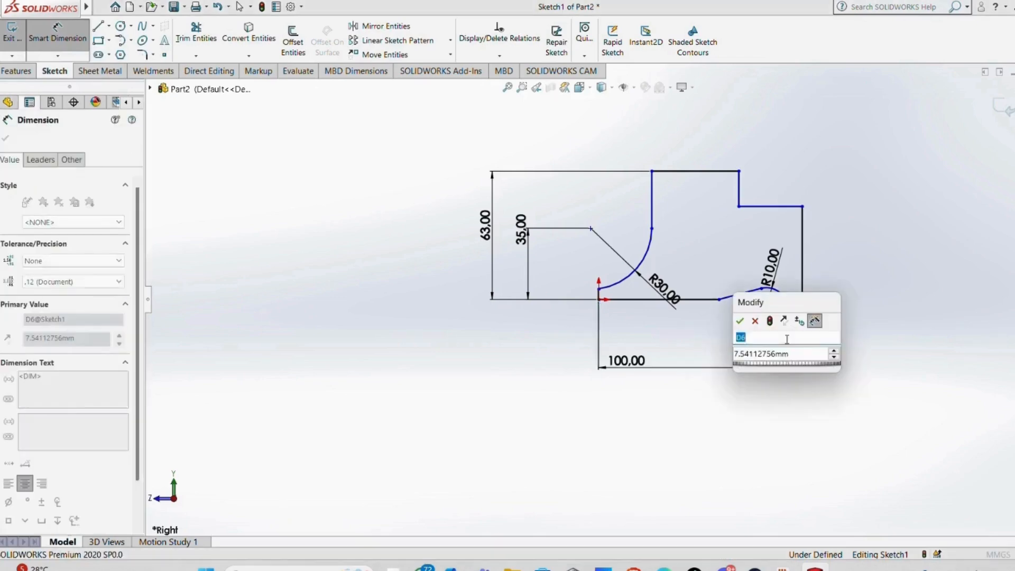
{"action": "type", "text": "15"}
{"action": "key", "text": "Return"}
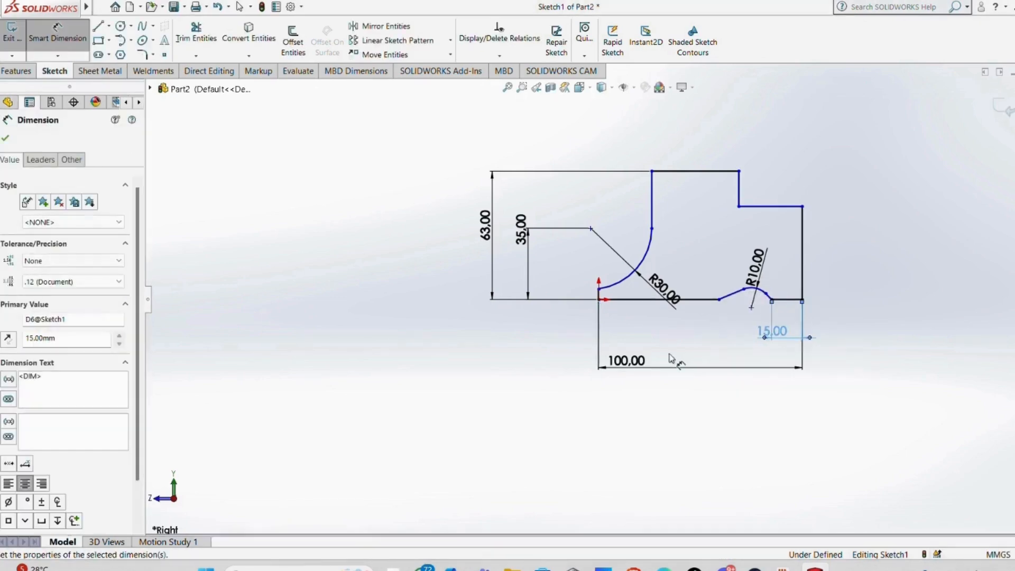
Dimension the angle between the base line and the notch's steep side as 45 degrees.
{"action": "left_click", "coordinate": [694, 302]}
{"action": "scroll", "coordinate": [771, 302], "scroll_direction": "down", "scroll_amount": 5}
{"action": "left_click", "coordinate": [706, 297]}
{"action": "left_click", "coordinate": [571, 238]}
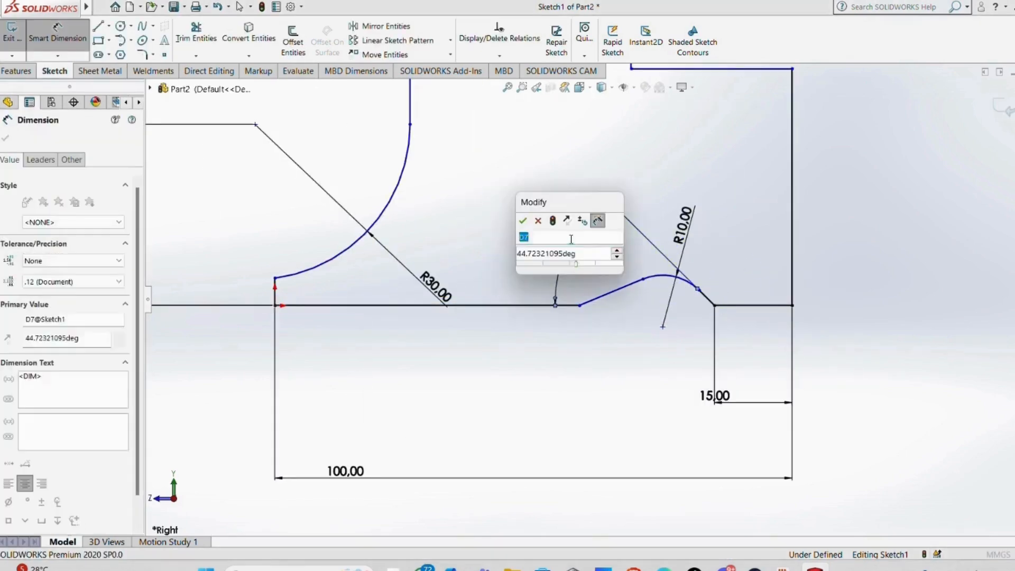
{"action": "key", "text": "Tab"}
{"action": "type", "text": "45"}
{"action": "key", "text": "Return"}
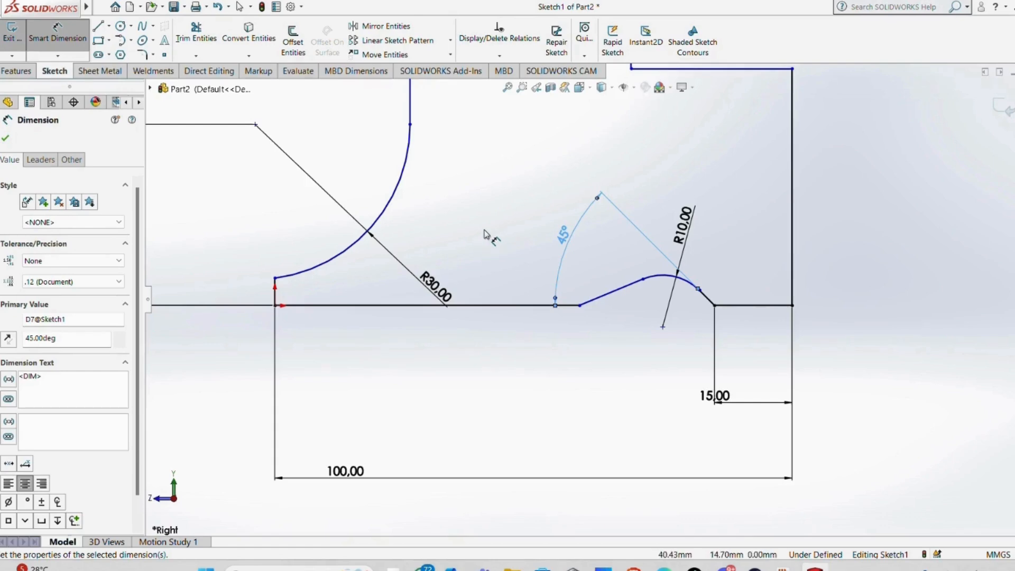
Dimension the angle between the base line and the notch's shallow side as 20 degrees.
{"action": "left_click", "coordinate": [544, 305]}
{"action": "left_click", "coordinate": [634, 282]}
{"action": "left_click", "coordinate": [845, 308]}
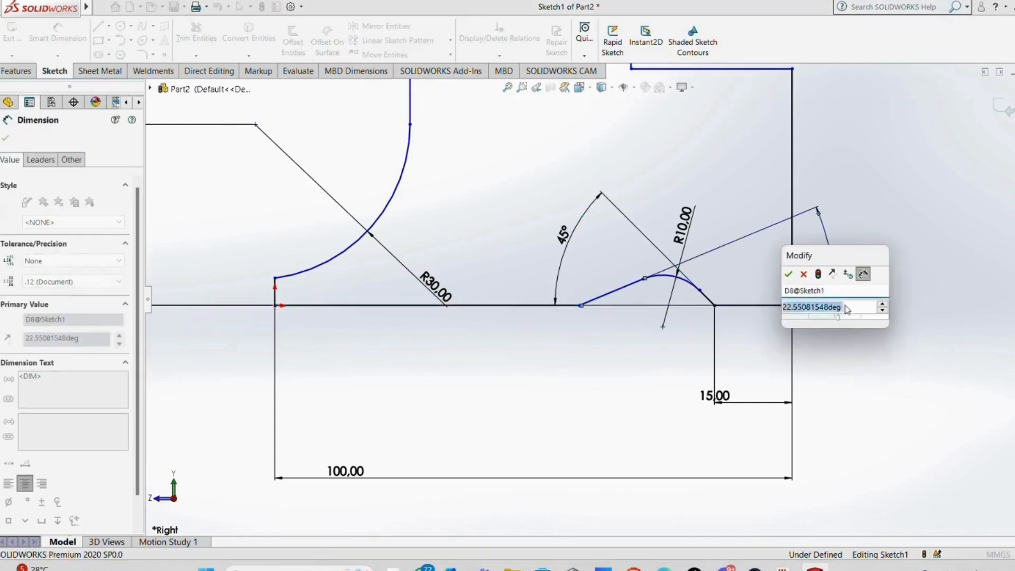
{"action": "type", "text": "20"}
{"action": "key", "text": "Return"}
Dimension the horizontal width of the lower top step as 40 mm.
{"action": "scroll", "coordinate": [714, 289], "scroll_direction": "up", "scroll_amount": 3}
{"action": "left_click", "coordinate": [691, 188]}
{"action": "left_click", "coordinate": [614, 144]}
{"action": "left_click", "coordinate": [675, 138]}
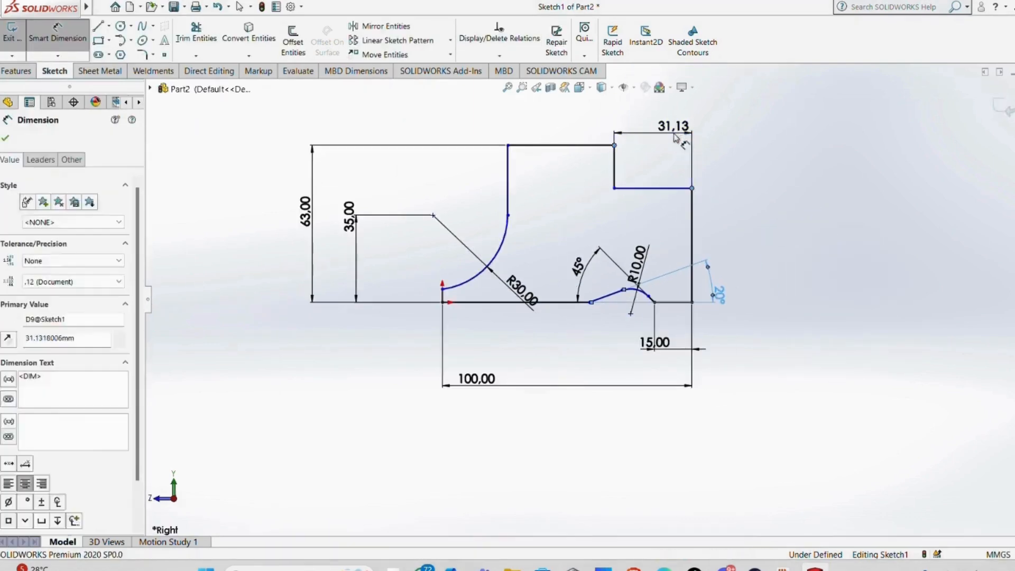
{"action": "type", "text": "40"}
{"action": "key", "text": "Return"}
Set the height of the vertical edge between the two top levels to 15 mm.
{"action": "left_click", "coordinate": [594, 167]}
{"action": "left_click", "coordinate": [654, 180]}
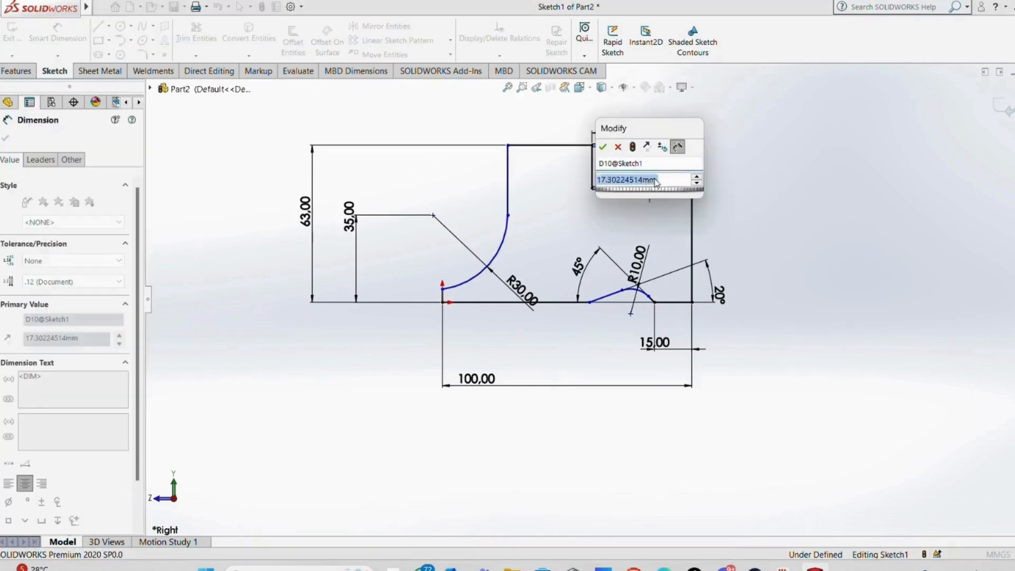
{"action": "type", "text": "15"}
{"action": "key", "text": "Return"}
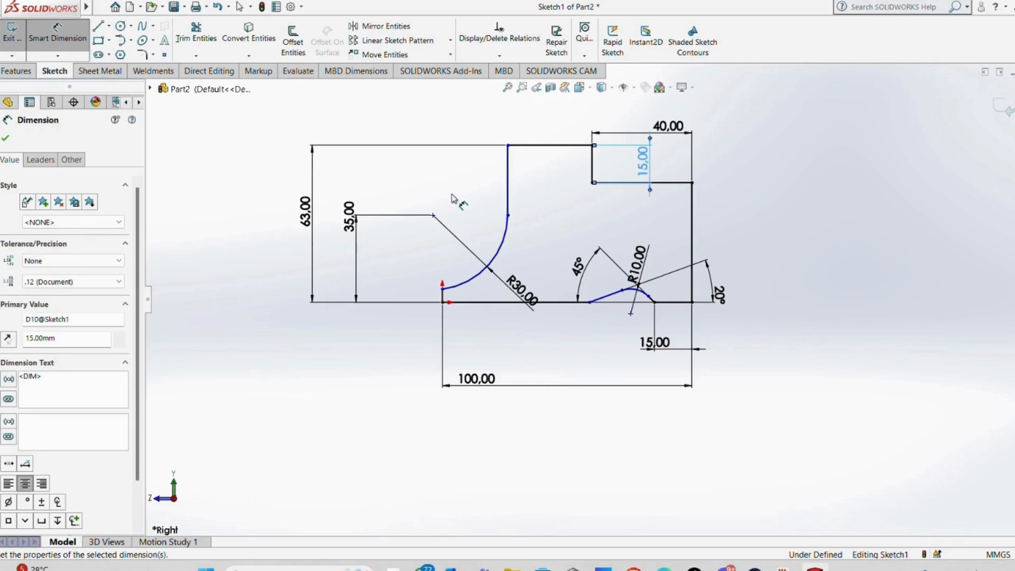
Extrude the profile as a blind boss 50 mm deep.
{"action": "left_click", "coordinate": [16, 70]}
{"action": "left_click", "coordinate": [18, 43]}
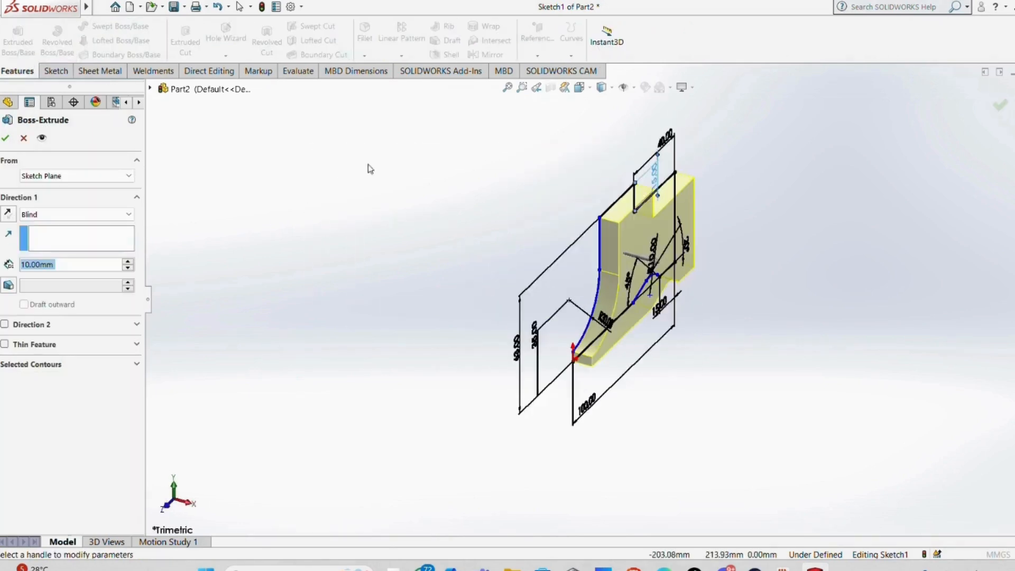
{"action": "type", "text": "50"}
{"action": "key", "text": "Return"}
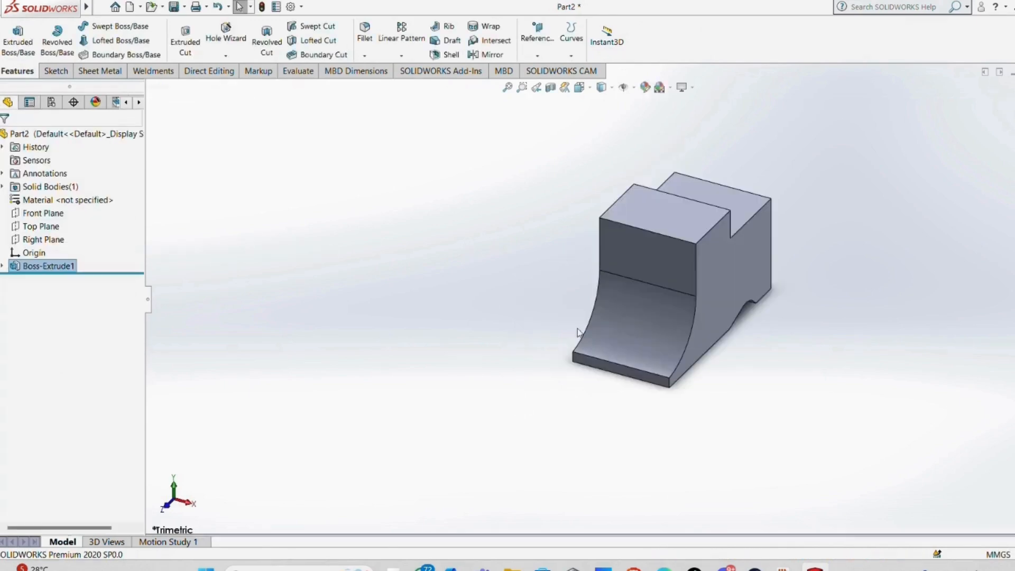
Sketch a circle on the block's side face, centred where the straight front edge meets the concave arc.
{"action": "left_click", "coordinate": [737, 281]}
{"action": "left_click", "coordinate": [55, 70]}
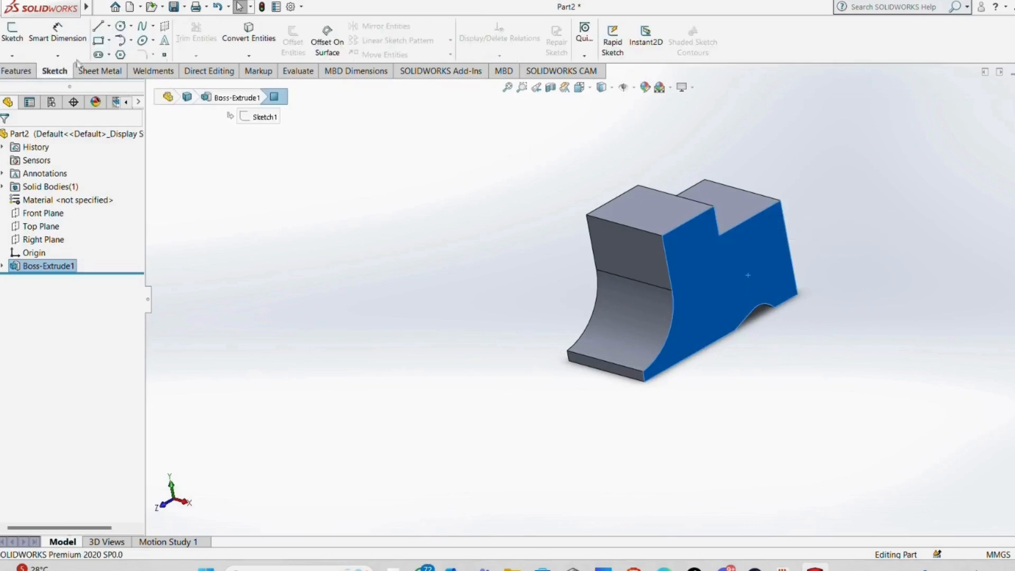
{"action": "left_click", "coordinate": [121, 26]}
{"action": "left_click", "coordinate": [671, 290]}
{"action": "left_click", "coordinate": [706, 303]}
Set the side-face circle's diameter to 50 mm.
{"action": "left_click", "coordinate": [57, 33]}
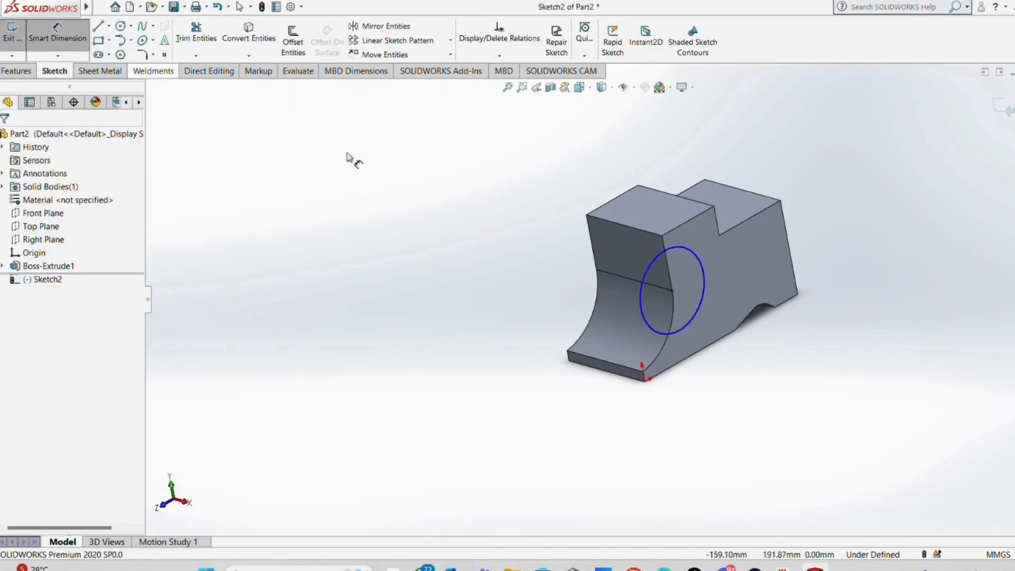
{"action": "left_click", "coordinate": [638, 296]}
{"action": "left_click", "coordinate": [546, 289]}
{"action": "type", "text": "50"}
{"action": "key", "text": "Return"}
Cut the 50 mm circle into the block as a blind extruded cut 13 mm deep.
{"action": "middle_click_drag", "start_coordinate": [808, 336], "coordinate": [755, 319]}
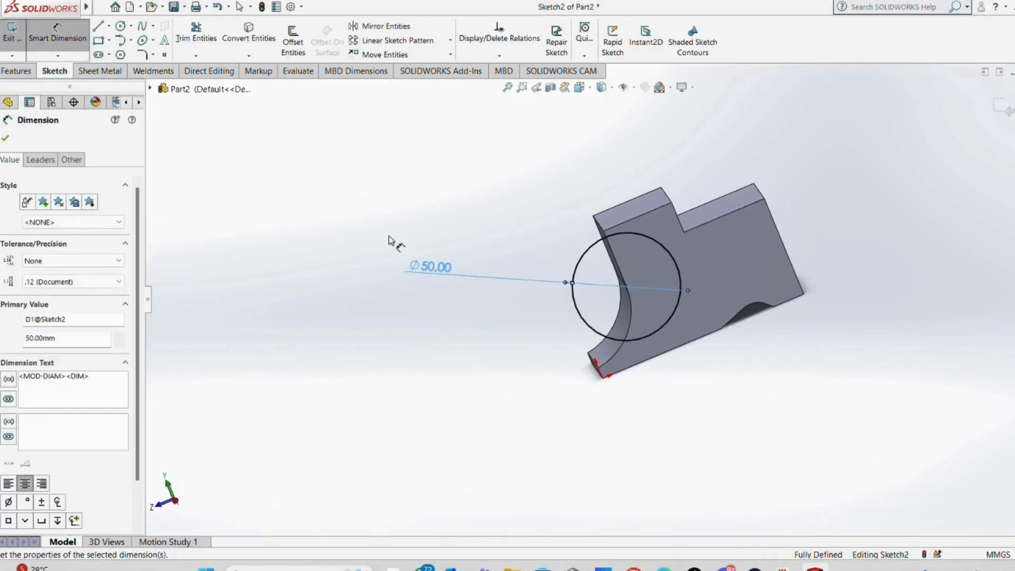
{"action": "left_click", "coordinate": [16, 70]}
{"action": "left_click", "coordinate": [185, 43]}
{"action": "type", "text": "13"}
{"action": "key", "text": "Return"}
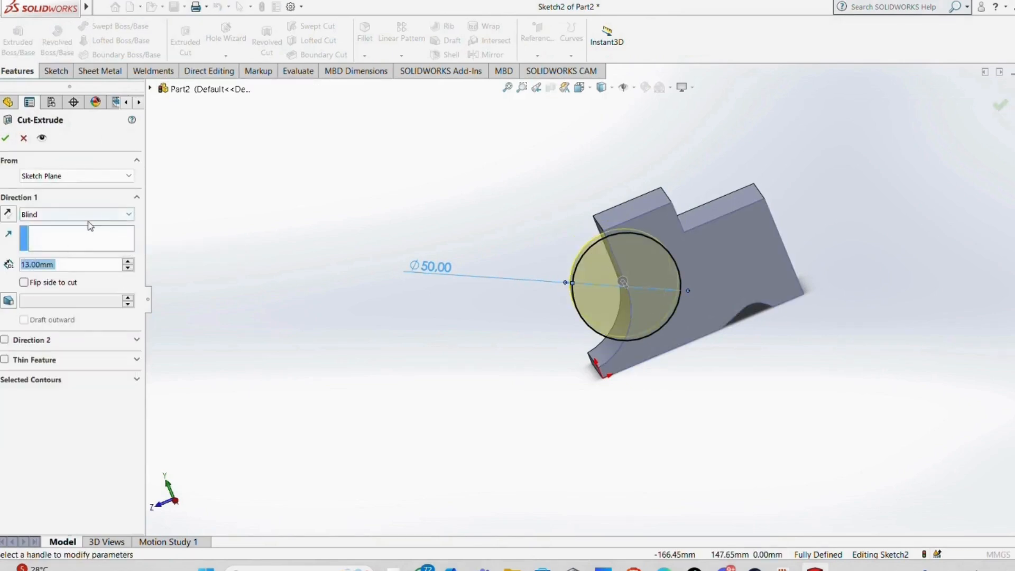
{"action": "left_click", "coordinate": [5, 138]}
Start a sketch on the recess floor and draw a circle centred where its straight edge meets the concave arc.
{"action": "middle_click_drag", "start_coordinate": [331, 267], "coordinate": [385, 279]}
{"action": "left_click", "coordinate": [60, 73]}
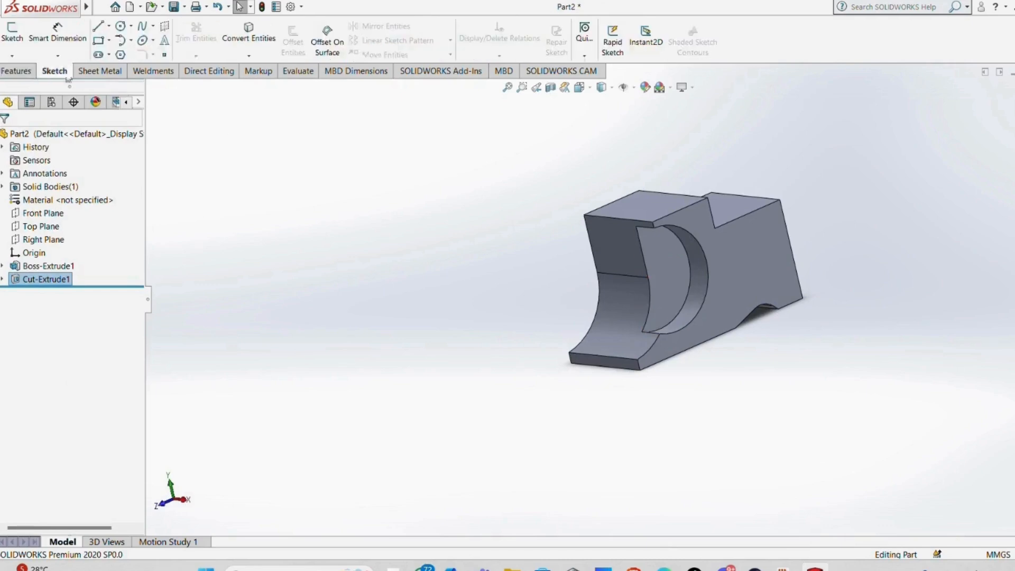
{"action": "left_click", "coordinate": [676, 281]}
{"action": "middle_click_drag", "start_coordinate": [675, 280], "coordinate": [677, 275]}
{"action": "right_click", "coordinate": [677, 278]}
{"action": "left_click", "coordinate": [752, 259]}
{"action": "left_click", "coordinate": [98, 26]}
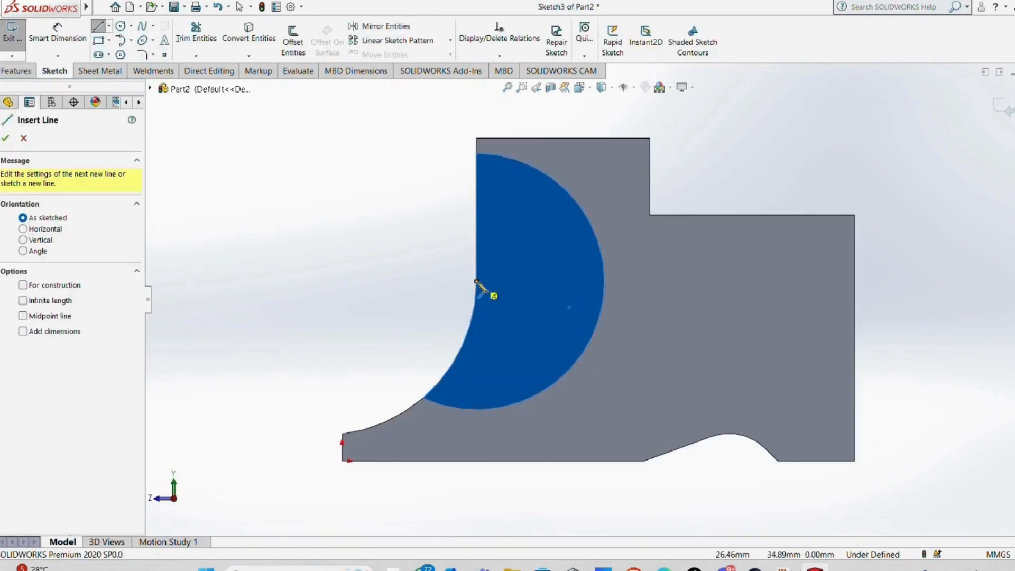
{"action": "left_click", "coordinate": [121, 26]}
{"action": "left_click", "coordinate": [476, 282]}
{"action": "left_click", "coordinate": [510, 308]}
Set the diameter of the circle on the recess floor to 20 mm.
{"action": "left_click", "coordinate": [58, 33]}
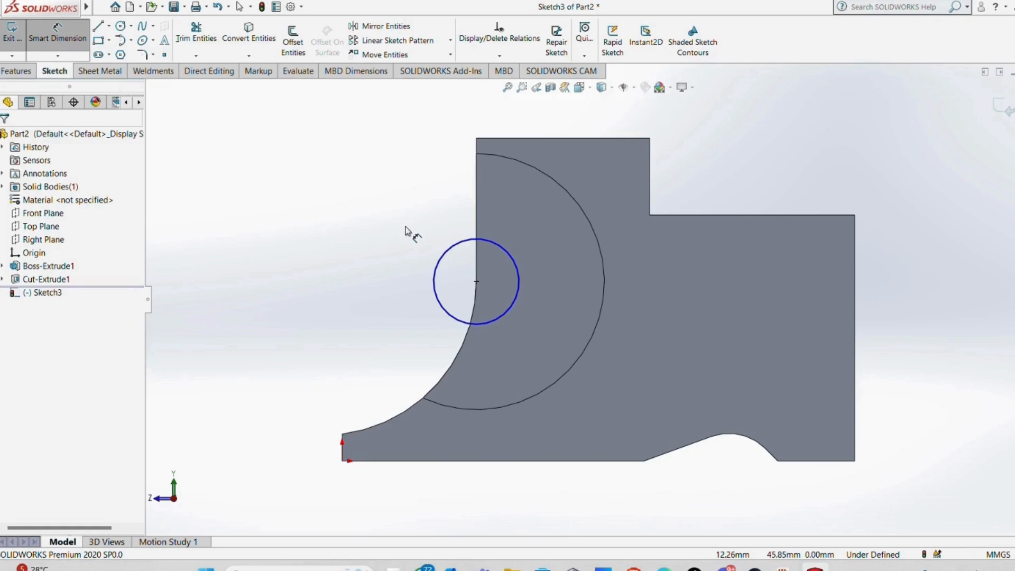
{"action": "left_click", "coordinate": [447, 249]}
{"action": "left_click", "coordinate": [381, 177]}
{"action": "type", "text": "20"}
{"action": "key", "text": "Return"}
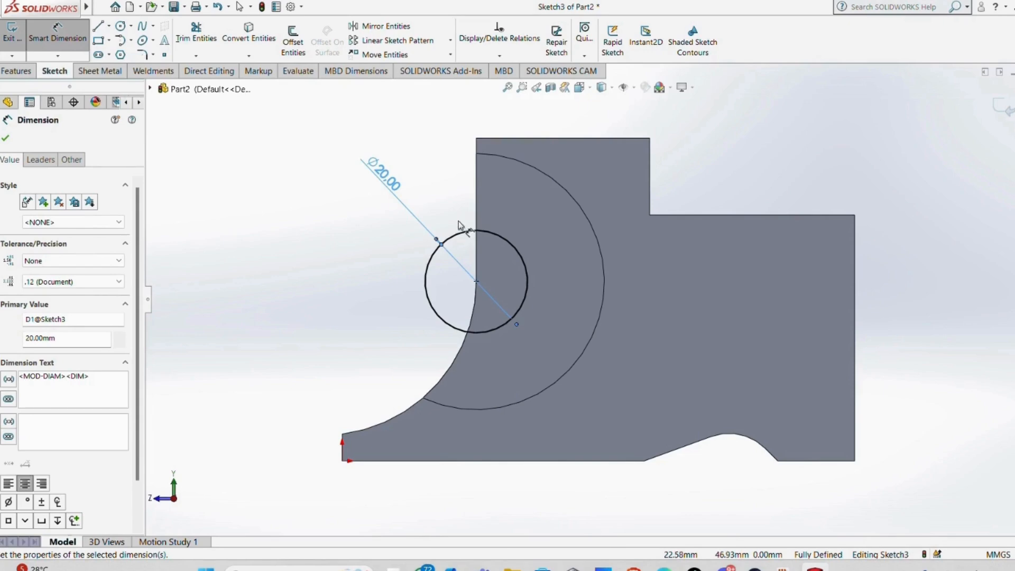
{"action": "left_click", "coordinate": [6, 138]}
Convert the recess floor's straight front edge and concave arc edge into sketch entities.
{"action": "middle_click_drag", "start_coordinate": [264, 222], "coordinate": [290, 229]}
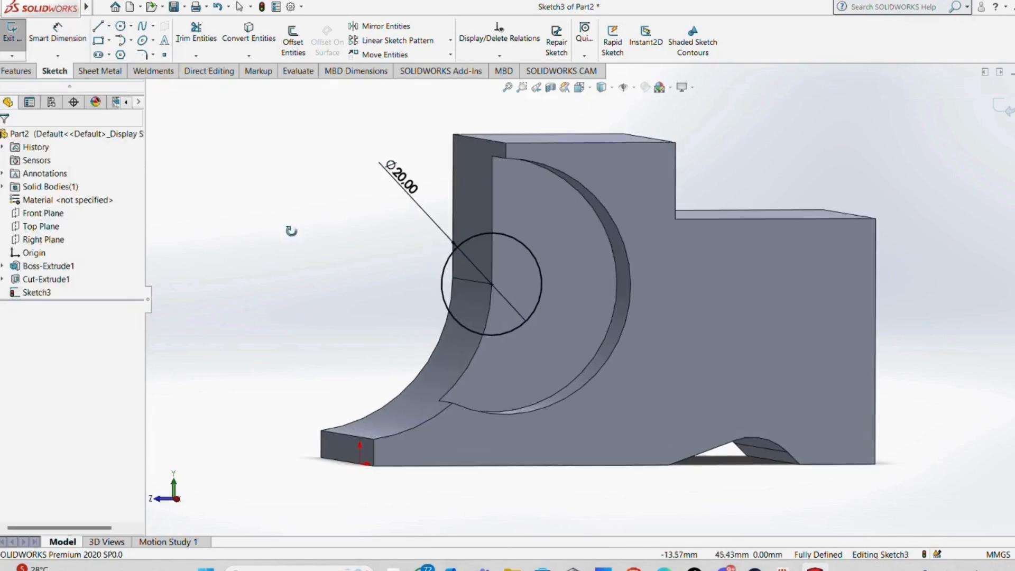
{"action": "left_click", "coordinate": [494, 205]}
{"action": "left_click", "coordinate": [476, 353], "text": "ctrl"}
{"action": "left_click", "coordinate": [245, 41]}
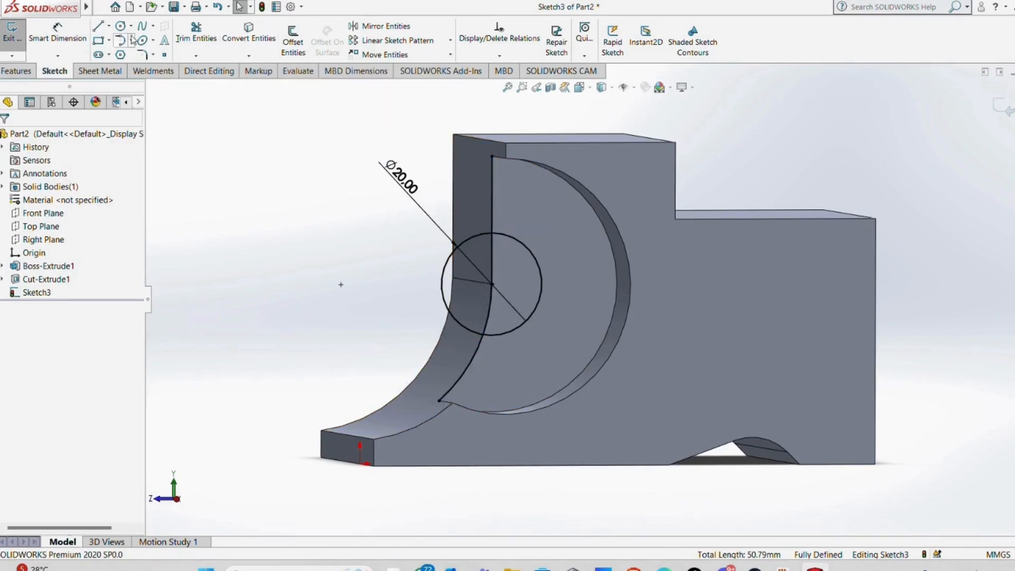
Trim the converted edges outside the 20 mm circle and the part of the circle lying beyond the recess floor.
{"action": "left_click", "coordinate": [196, 34]}
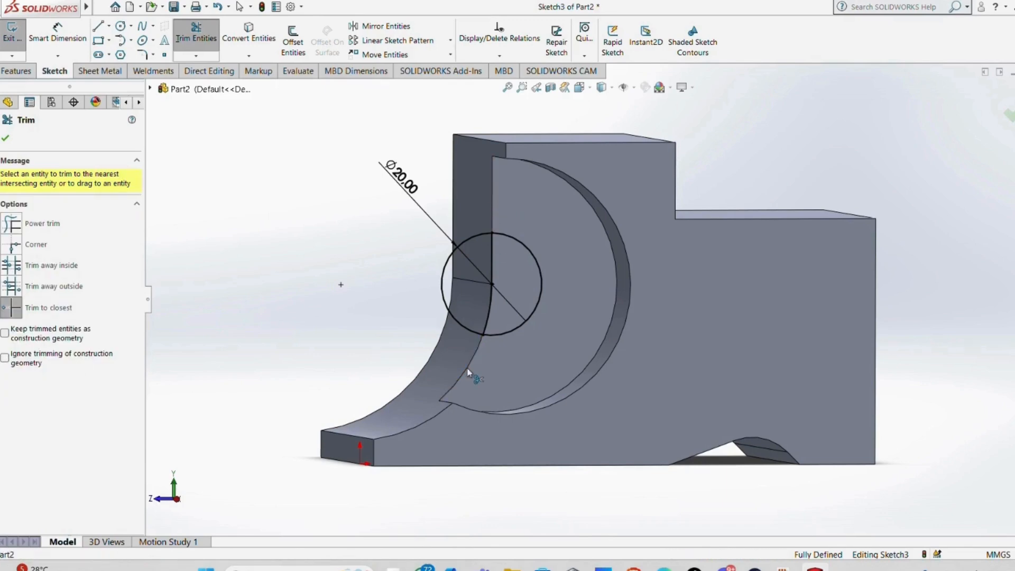
{"action": "left_click", "coordinate": [461, 325]}
{"action": "key", "text": "Escape"}
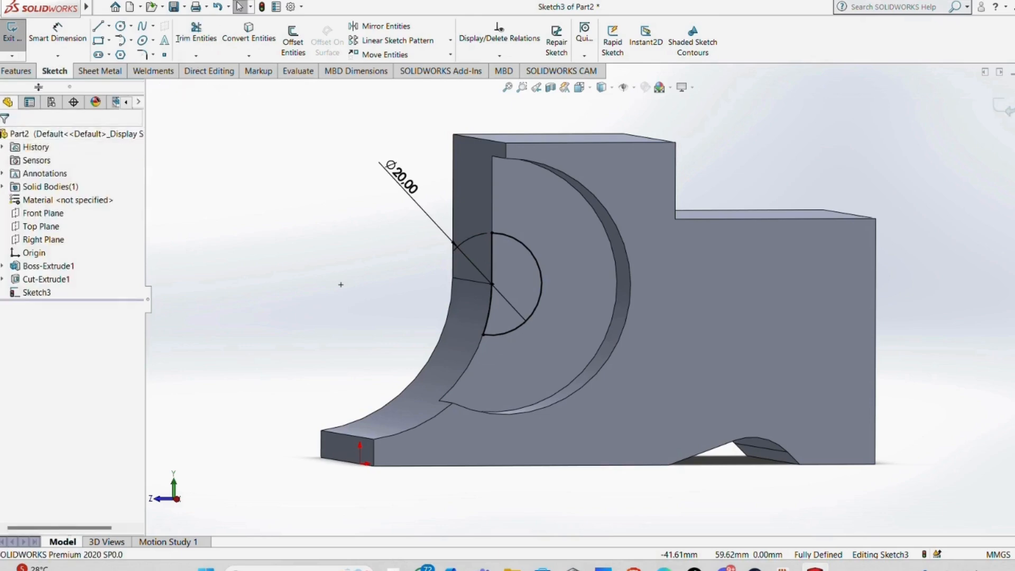
Extrude the trimmed 20 mm profile as a blind boss 5 mm deep from the recess floor.
{"action": "left_click", "coordinate": [18, 70]}
{"action": "left_click", "coordinate": [186, 43]}
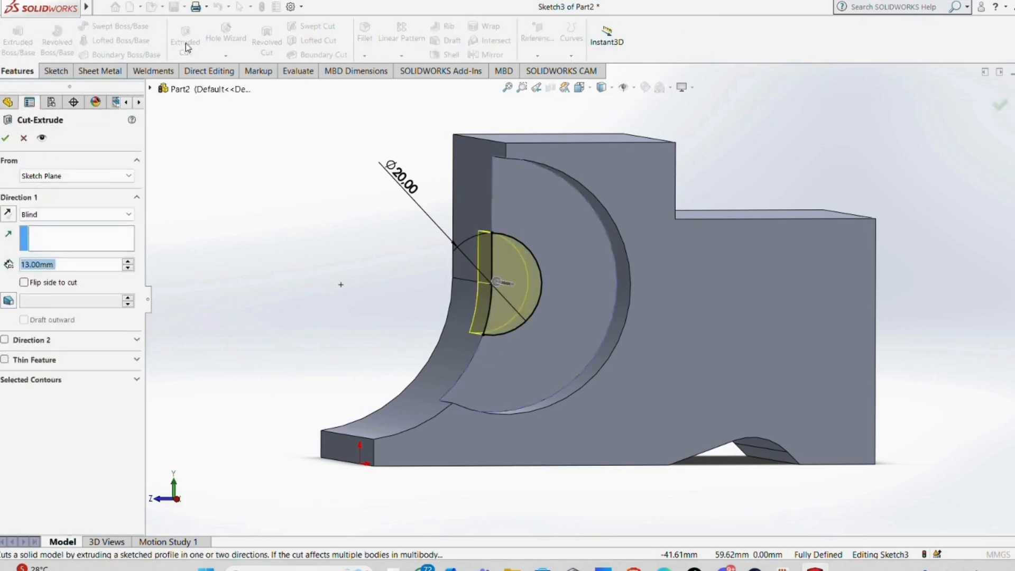
{"action": "key", "text": "Escape"}
{"action": "left_click", "coordinate": [18, 42]}
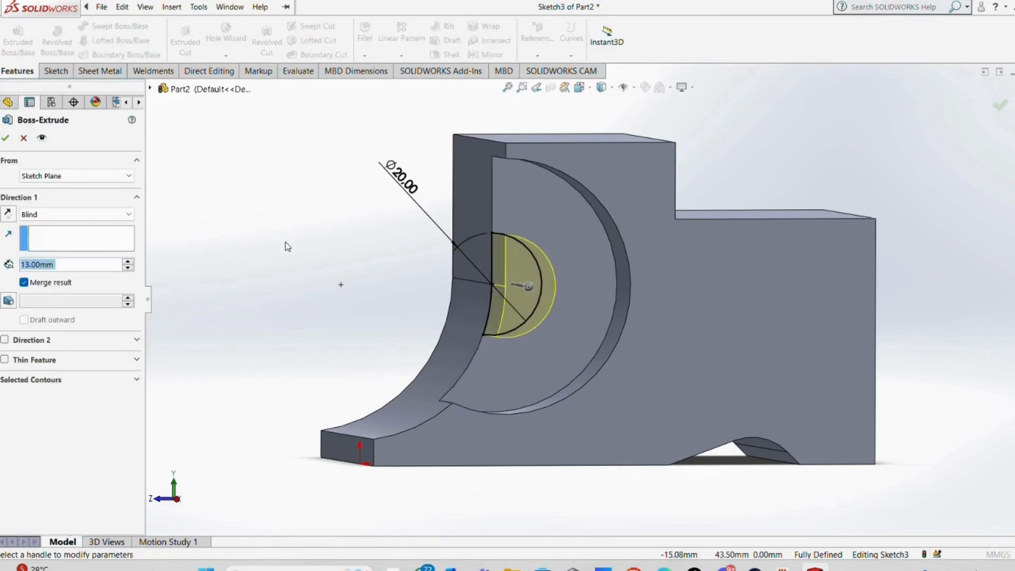
{"action": "type", "text": "5"}
{"action": "key", "text": "Return"}
{"action": "left_click", "coordinate": [5, 138]}
Start a sketch on the raised half-disc face and draw a circle centred where its straight edge meets the arc.
{"action": "middle_click_drag", "start_coordinate": [310, 250], "coordinate": [327, 261]}
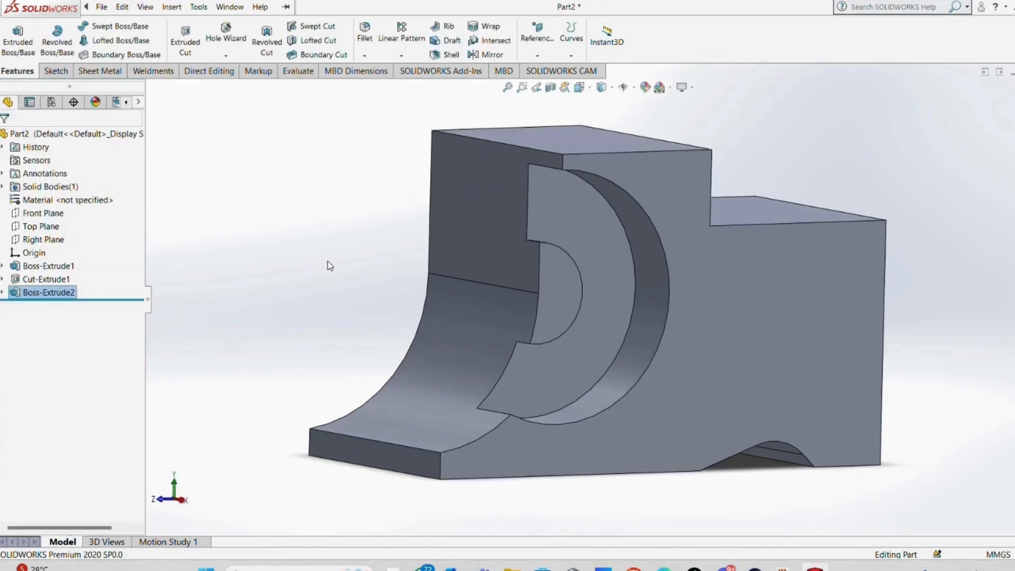
{"action": "left_click", "coordinate": [56, 72]}
{"action": "left_click", "coordinate": [121, 27]}
{"action": "left_click", "coordinate": [557, 292]}
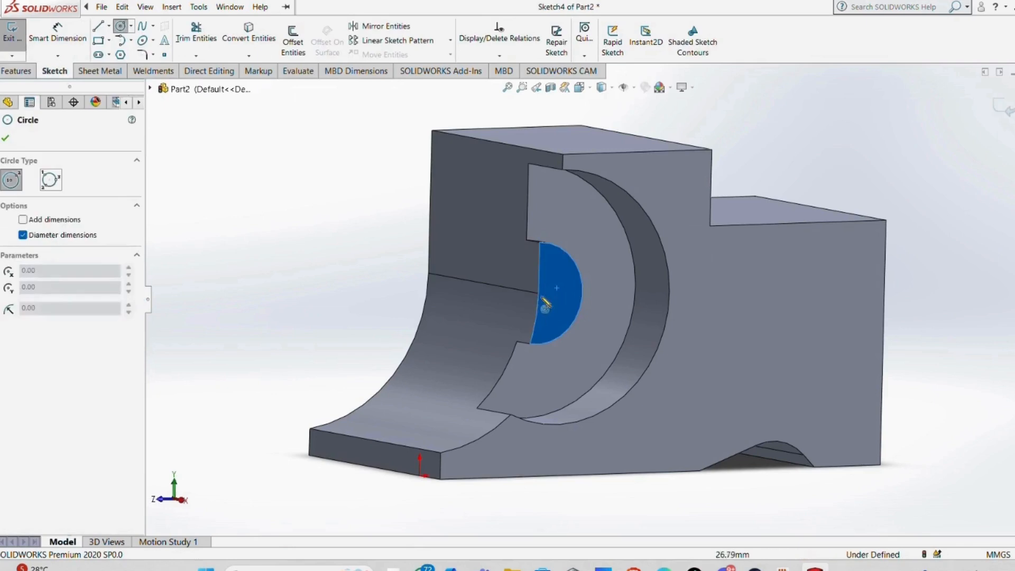
{"action": "left_click", "coordinate": [538, 293]}
{"action": "left_click", "coordinate": [564, 304]}
Set the diameter of the circle on the half-disc face to 10 mm.
{"action": "left_click", "coordinate": [63, 45]}
{"action": "left_click", "coordinate": [522, 270]}
{"action": "left_click", "coordinate": [458, 249]}
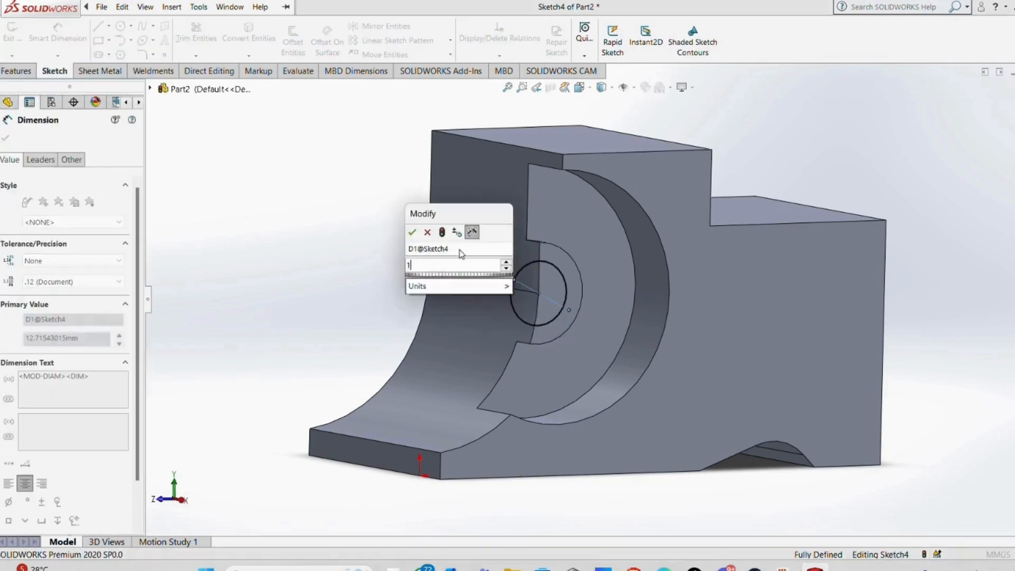
{"action": "type", "text": "10"}
{"action": "key", "text": "Return"}
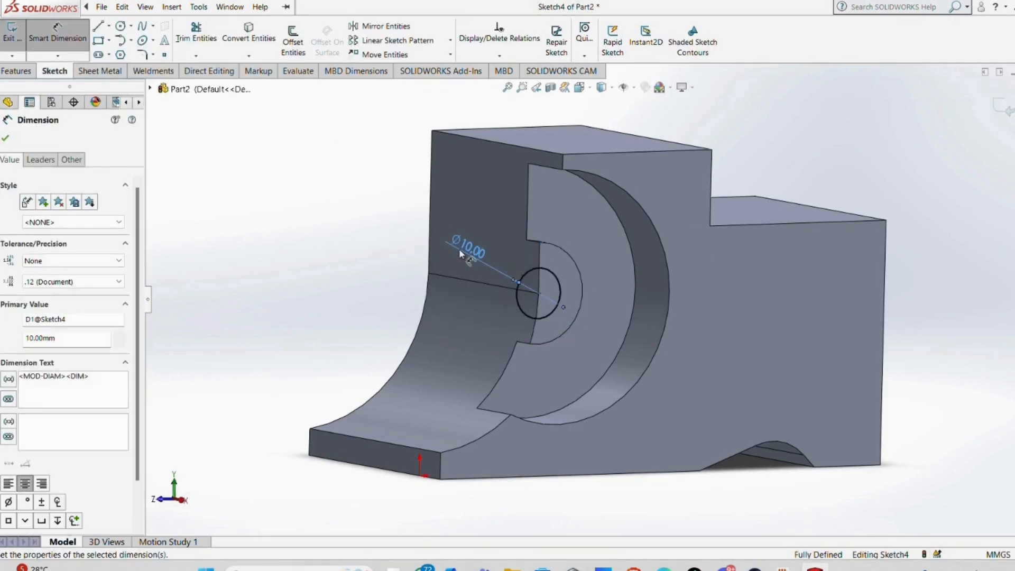
Extrude the 10 mm circle as a blind boss 5 mm long, merged with the block.
{"action": "left_click", "coordinate": [17, 70]}
{"action": "left_click", "coordinate": [18, 42]}
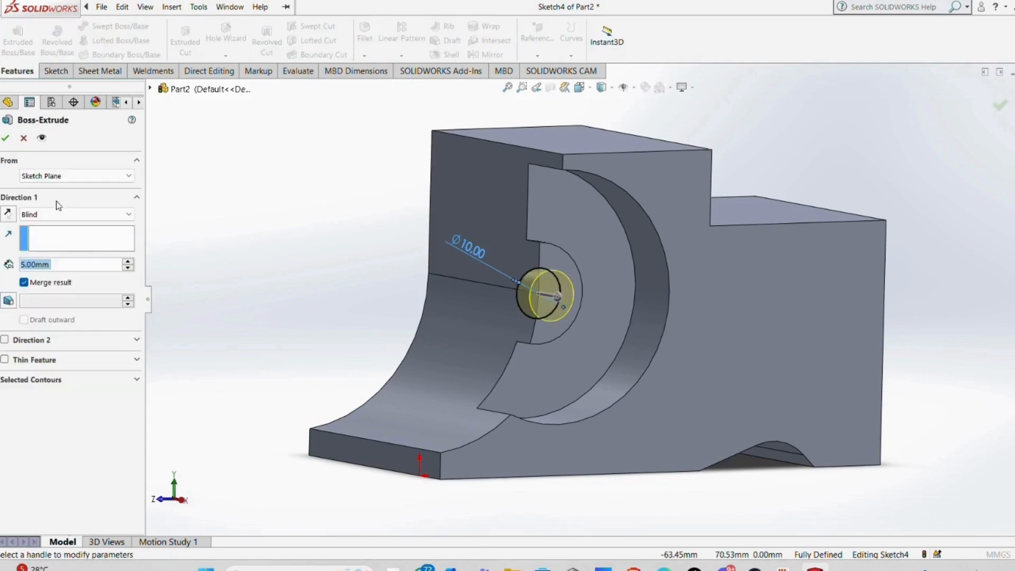
{"action": "left_click", "coordinate": [6, 139]}
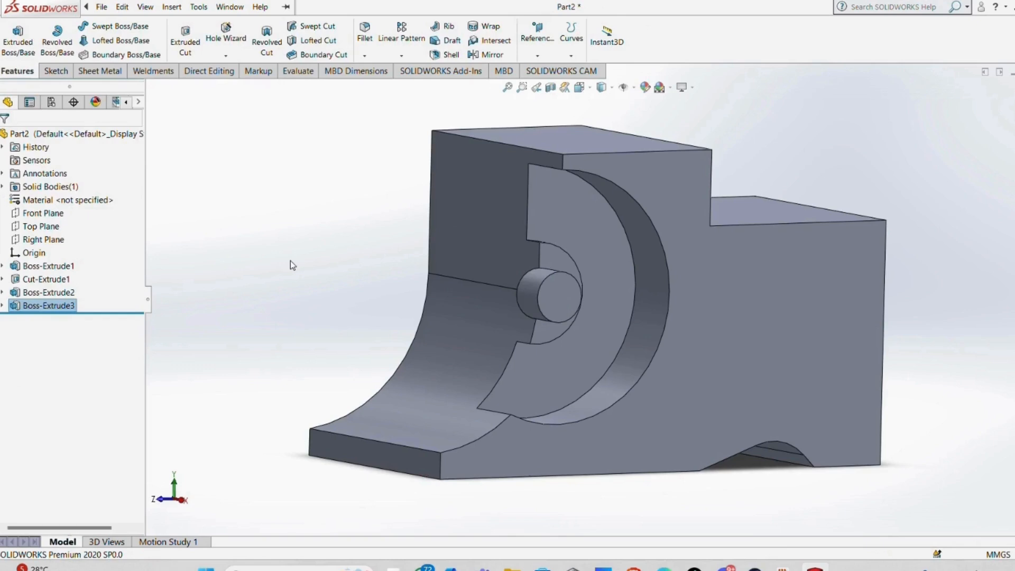
Try to convert the side face's front vertical edge, concave arc edge and circular recess edge into sketch entities.
{"action": "left_click", "coordinate": [791, 420]}
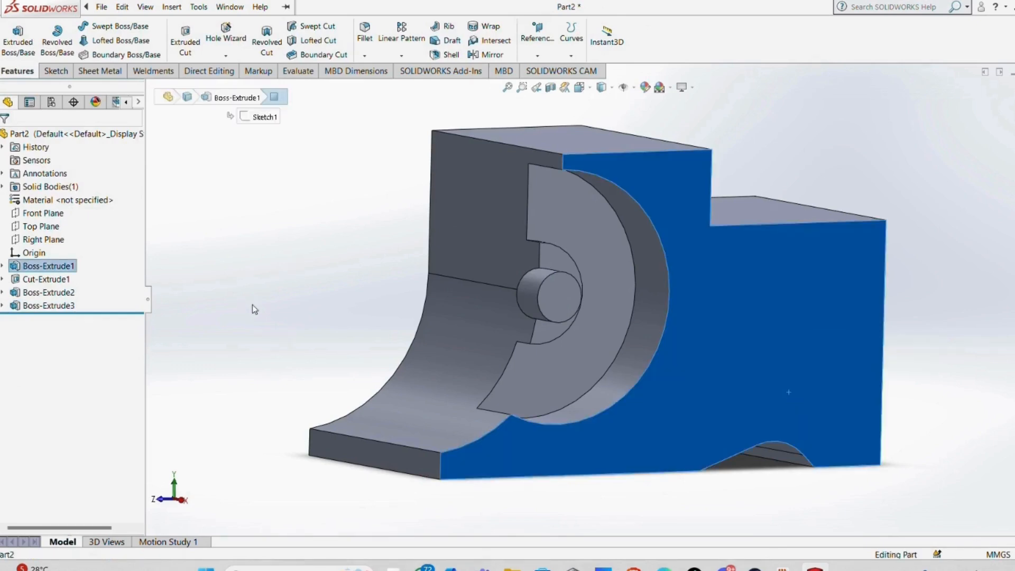
{"action": "left_click", "coordinate": [440, 466]}
{"action": "left_click", "coordinate": [484, 436], "text": "ctrl"}
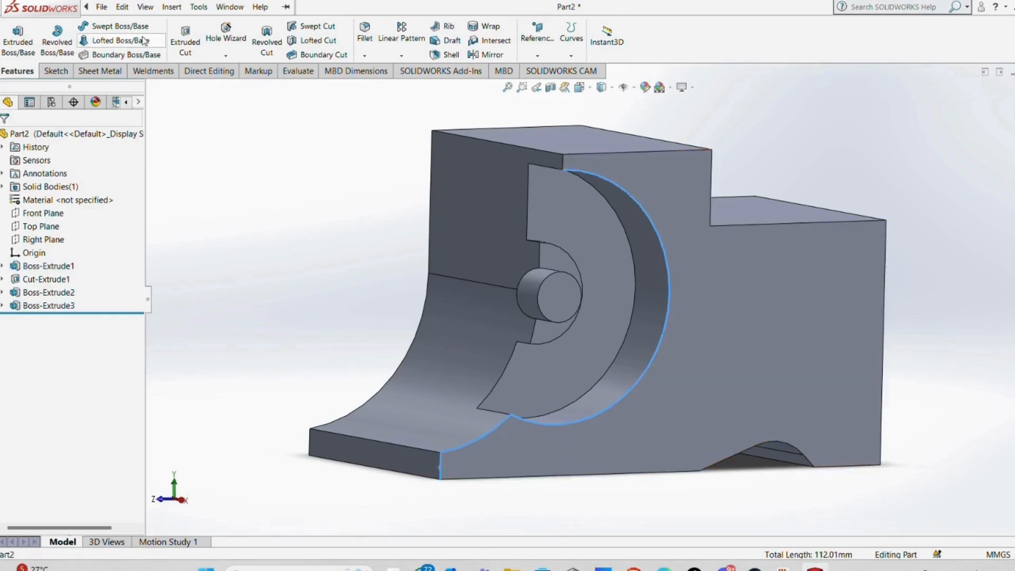
{"action": "left_click", "coordinate": [56, 71]}
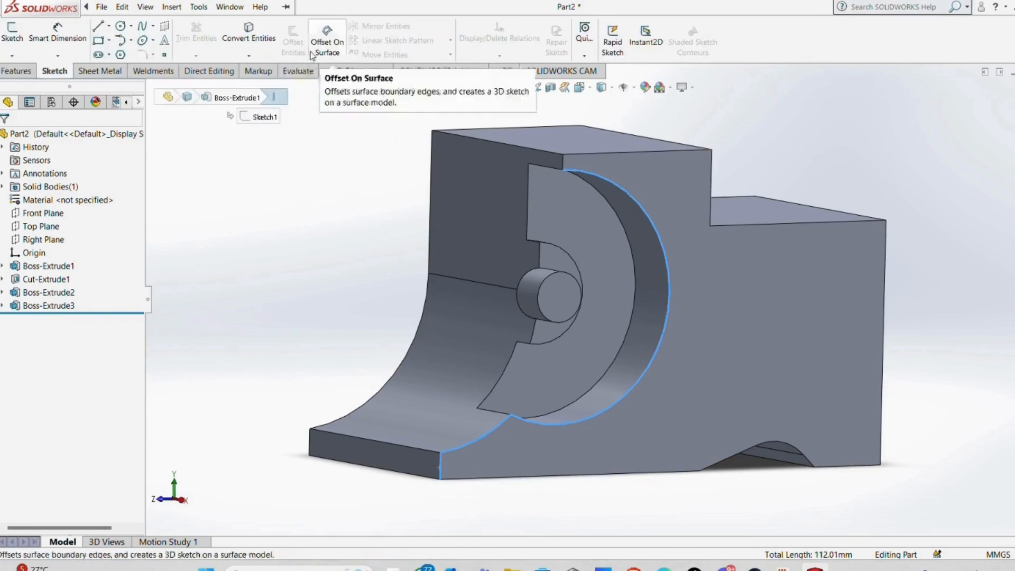
{"action": "left_click", "coordinate": [616, 400]}
{"action": "key", "text": "Escape"}
{"action": "left_click", "coordinate": [440, 467]}
{"action": "left_click", "coordinate": [484, 436], "text": "ctrl"}
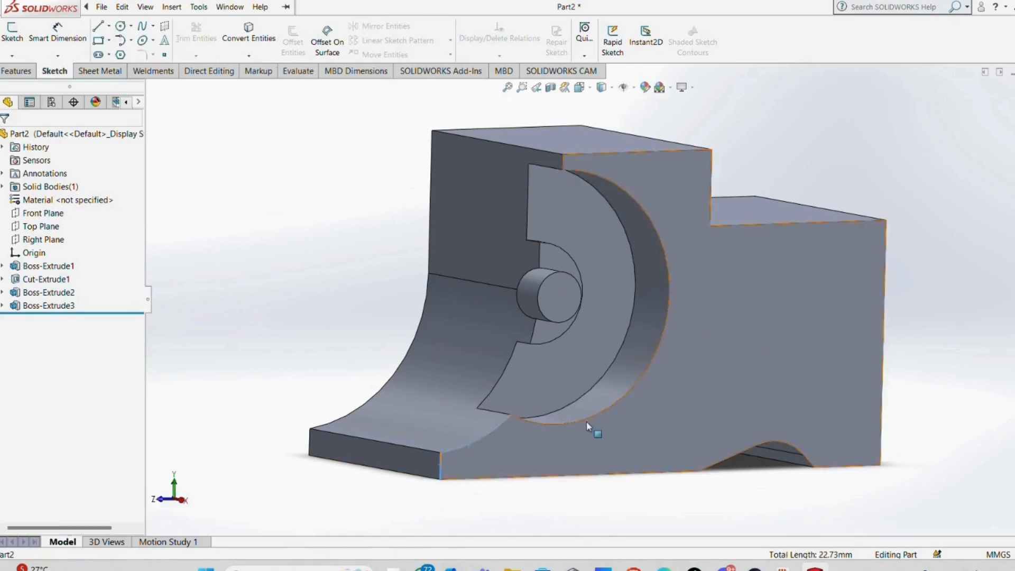
{"action": "left_click", "coordinate": [585, 421], "text": "ctrl"}
{"action": "left_click", "coordinate": [256, 39]}
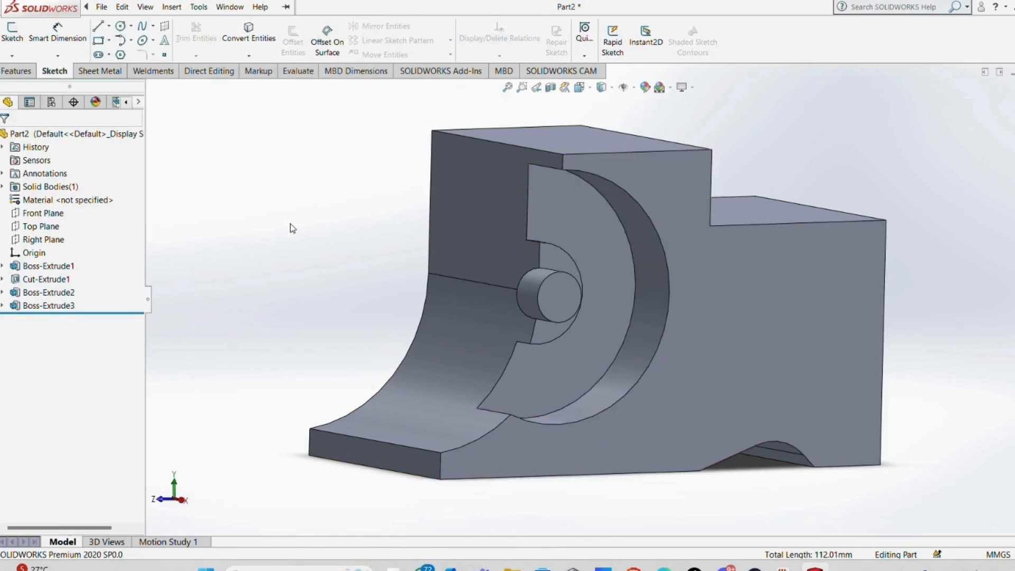
Retry converting the circular recess rim, the concave arc edge and the short front edge without an open sketch.
{"action": "middle_click_drag", "start_coordinate": [290, 224], "coordinate": [442, 420]}
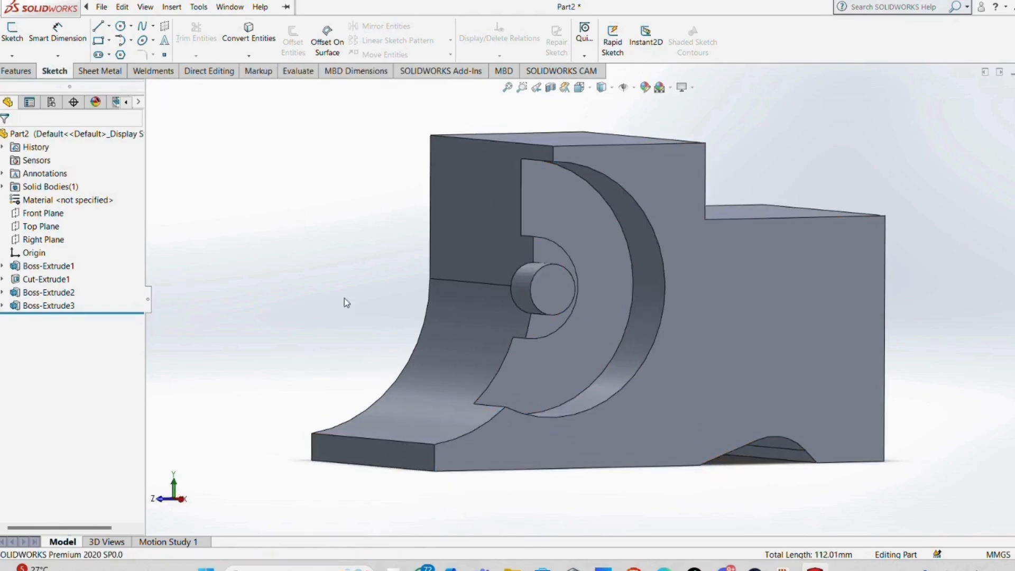
{"action": "scroll", "coordinate": [560, 427], "scroll_direction": "down", "scroll_amount": 3}
{"action": "left_click", "coordinate": [594, 433]}
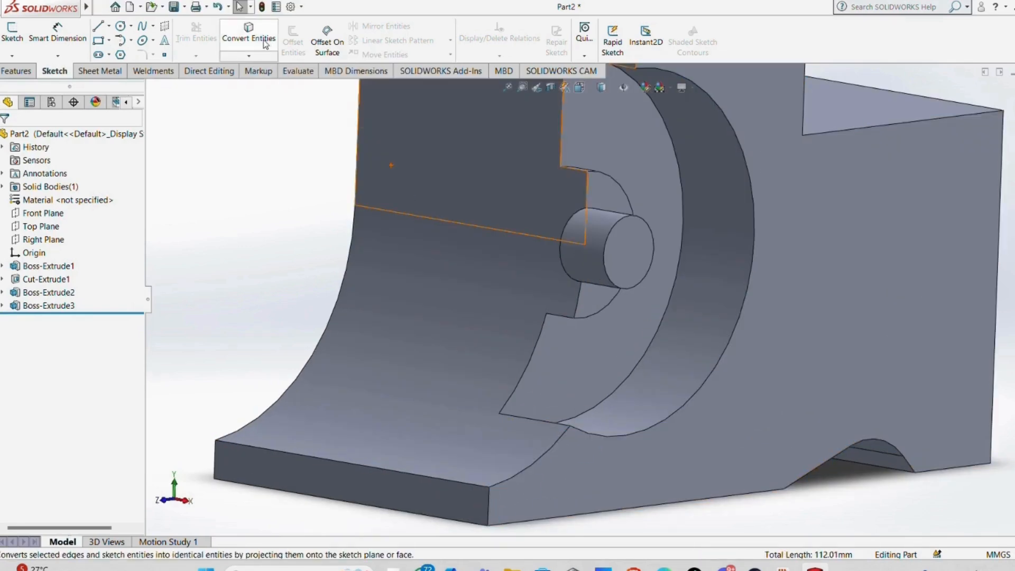
{"action": "left_click", "coordinate": [249, 31]}
{"action": "left_click", "coordinate": [693, 395]}
{"action": "left_click", "coordinate": [523, 470], "text": "ctrl"}
{"action": "left_click", "coordinate": [489, 499], "text": "ctrl"}
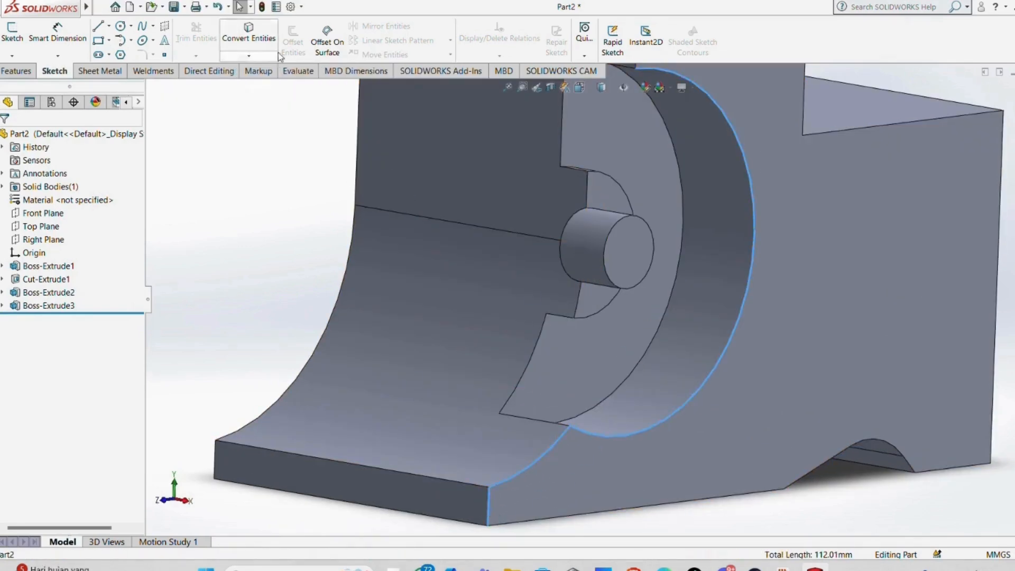
{"action": "left_click", "coordinate": [254, 37]}
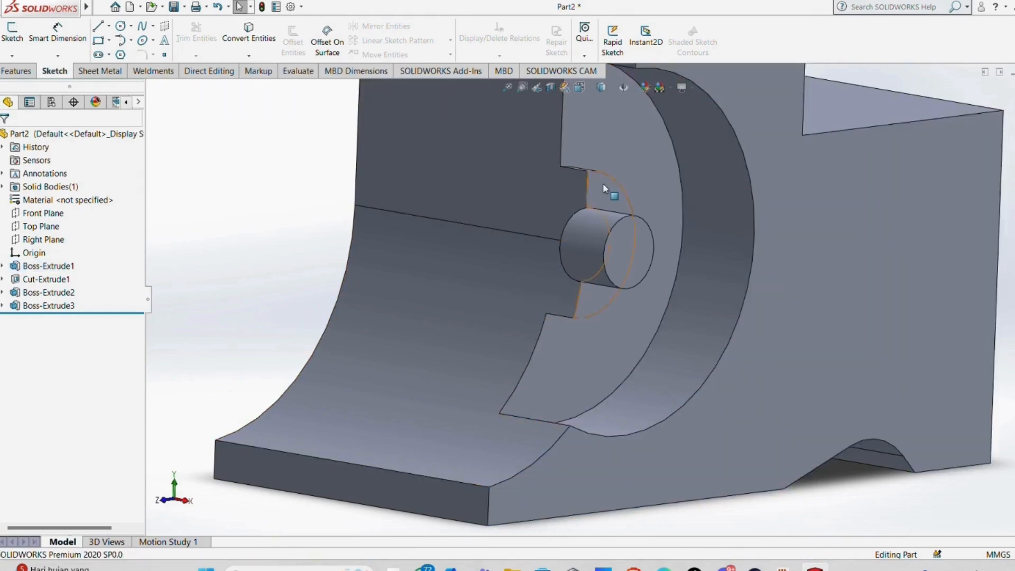
Reselect the short front edge, concave arc and recess rim on the side face and try Convert Entities again.
{"action": "middle_click_drag", "start_coordinate": [678, 202], "coordinate": [643, 213]}
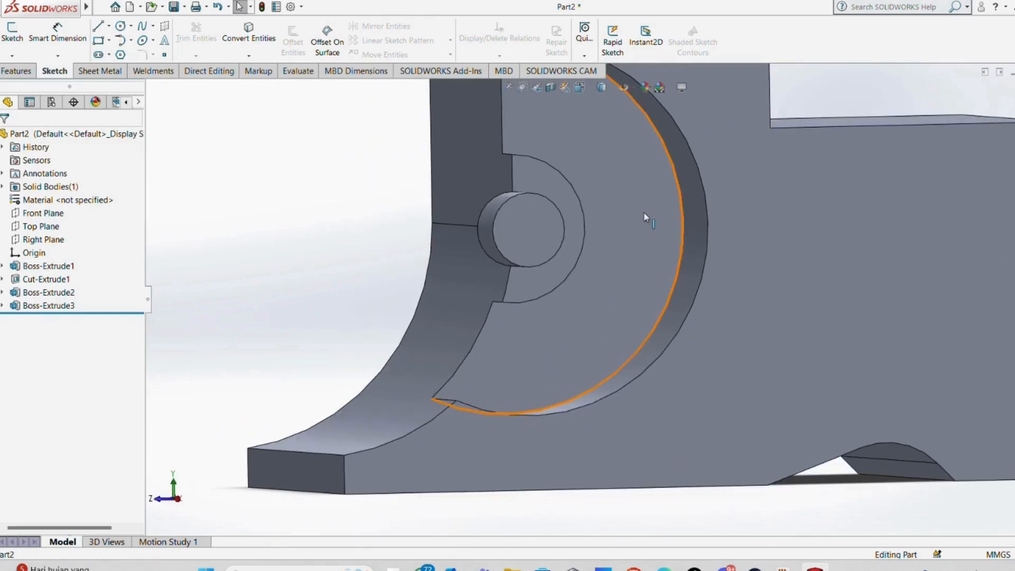
{"action": "scroll", "coordinate": [643, 213], "scroll_direction": "up", "scroll_amount": 4}
{"action": "middle_click_drag", "start_coordinate": [625, 249], "coordinate": [652, 261]}
{"action": "scroll", "coordinate": [652, 262], "scroll_direction": "down", "scroll_amount": 3}
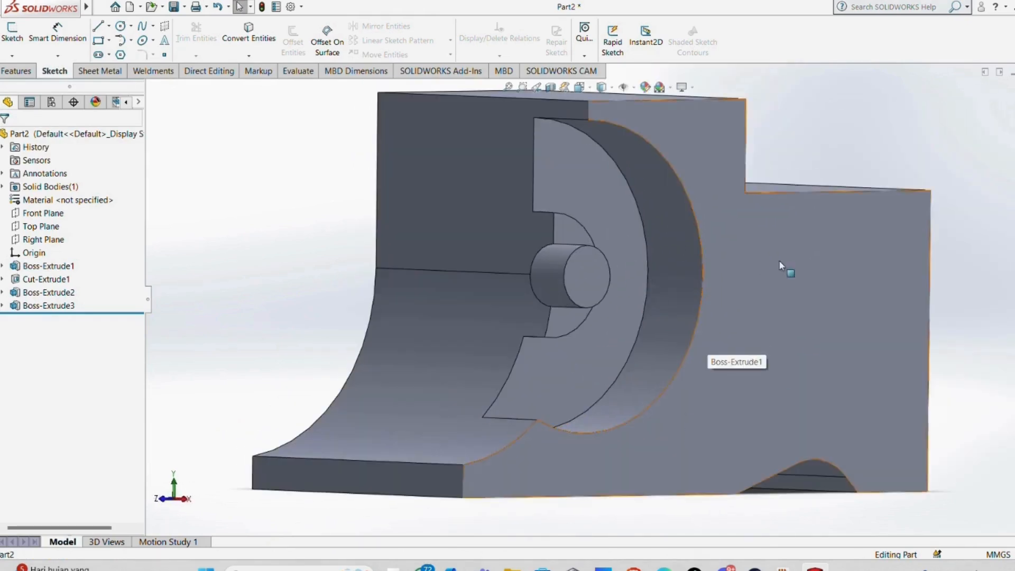
{"action": "left_click", "coordinate": [507, 443]}
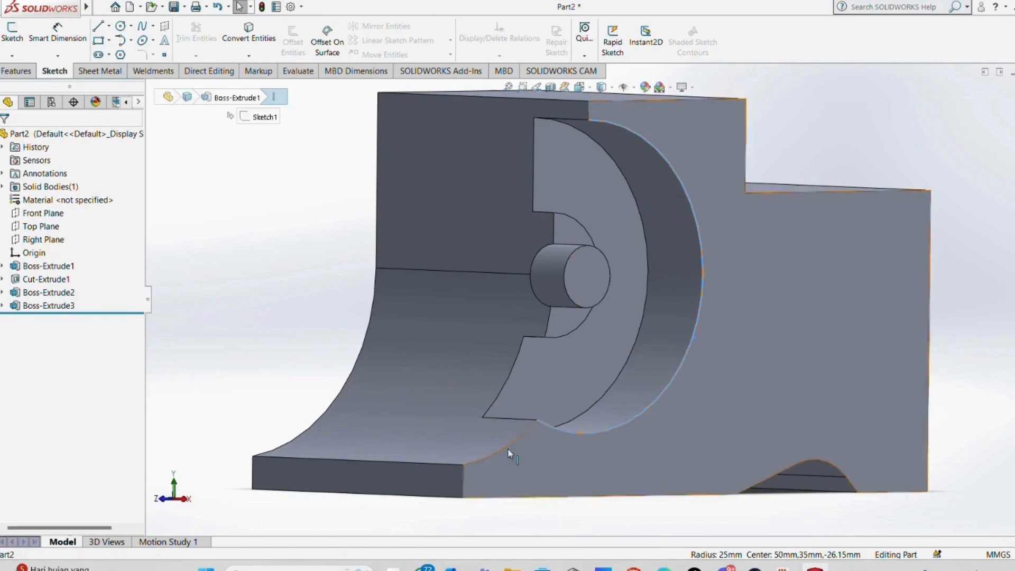
{"action": "left_click", "coordinate": [245, 36]}
{"action": "left_click", "coordinate": [464, 478]}
{"action": "left_click", "coordinate": [472, 464], "text": "ctrl"}
{"action": "left_click", "coordinate": [663, 390], "text": "ctrl"}
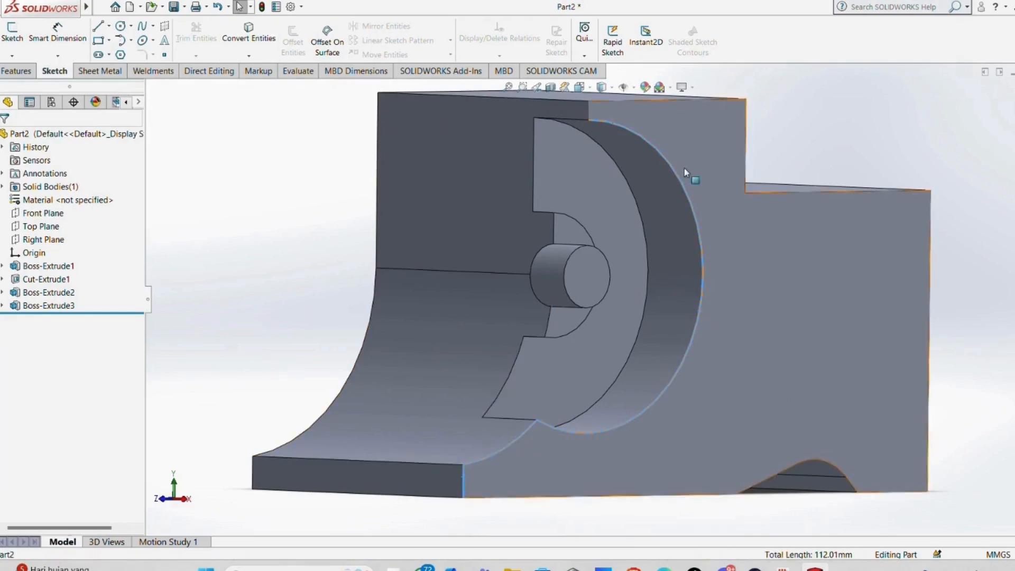
{"action": "left_click", "coordinate": [248, 33]}
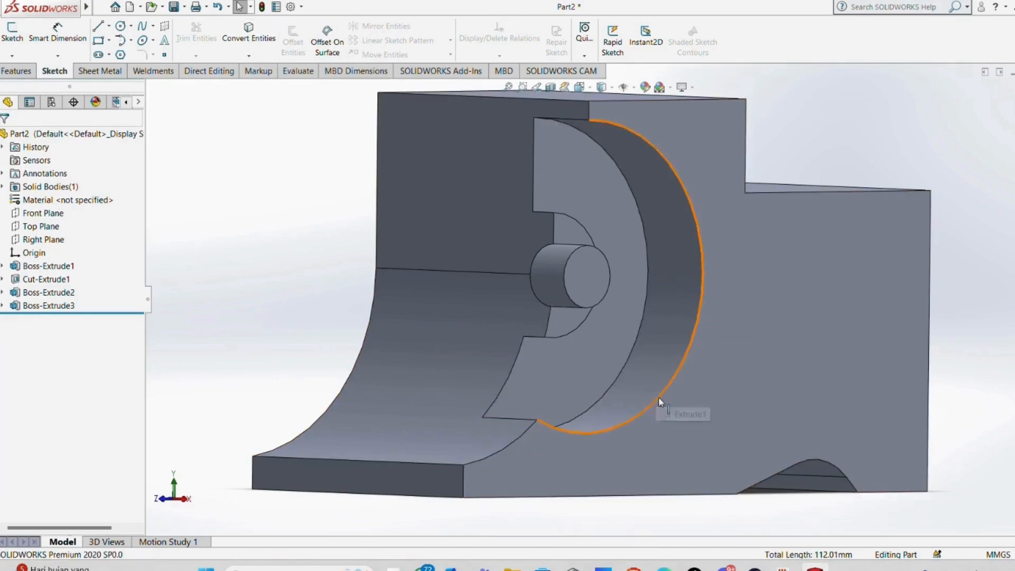
Convert the outline of the block's recessed side face into sketch entities in a new sketch on that face.
{"action": "left_click", "coordinate": [520, 444]}
{"action": "left_click", "coordinate": [514, 441]}
{"action": "left_click", "coordinate": [464, 479]}
{"action": "left_click", "coordinate": [244, 35]}
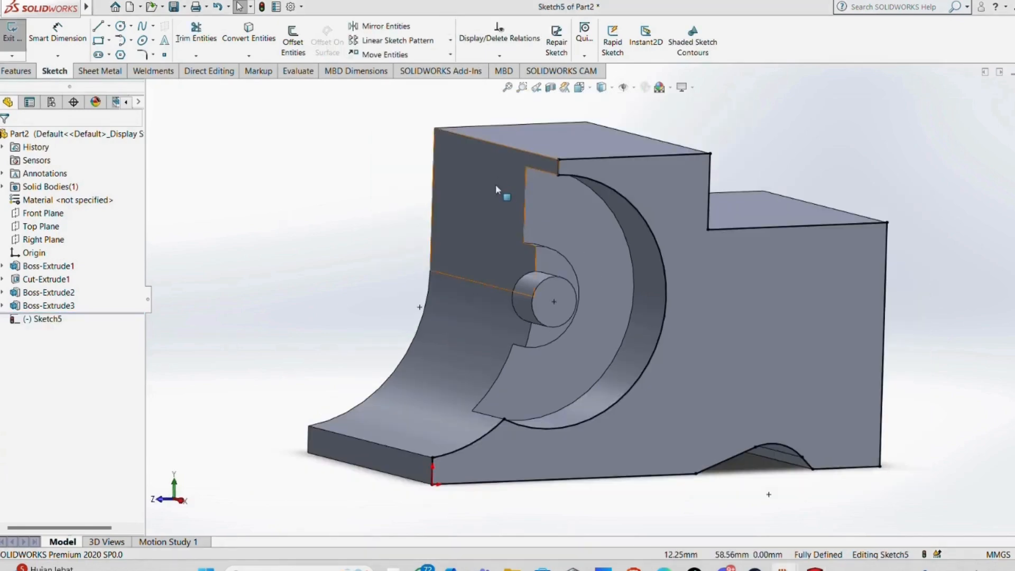
Offset the converted concave arc alone, without chain selection, by 5 mm away from the block's material.
{"action": "left_click", "coordinate": [293, 41]}
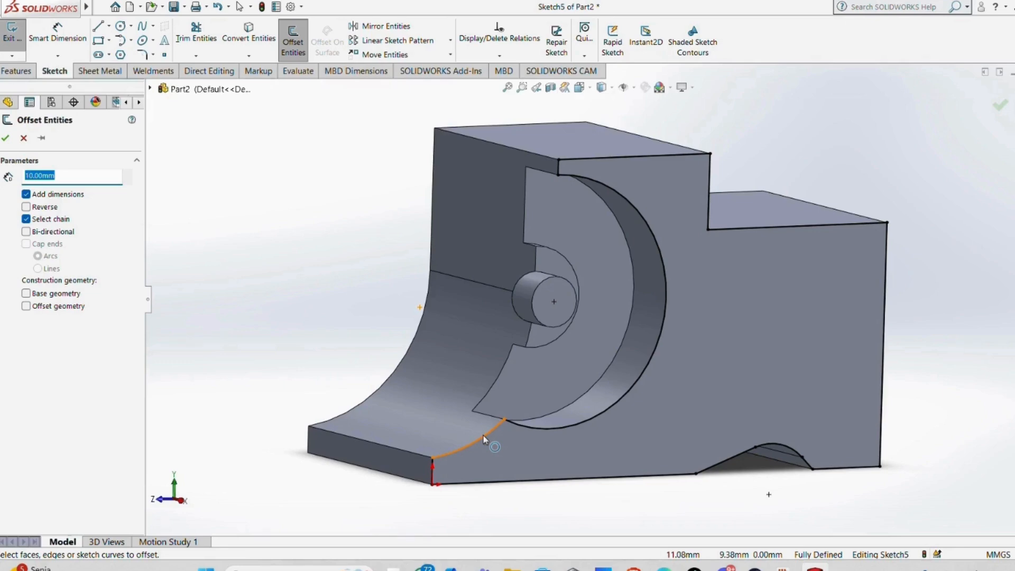
{"action": "left_click", "coordinate": [484, 438]}
{"action": "left_click", "coordinate": [26, 206]}
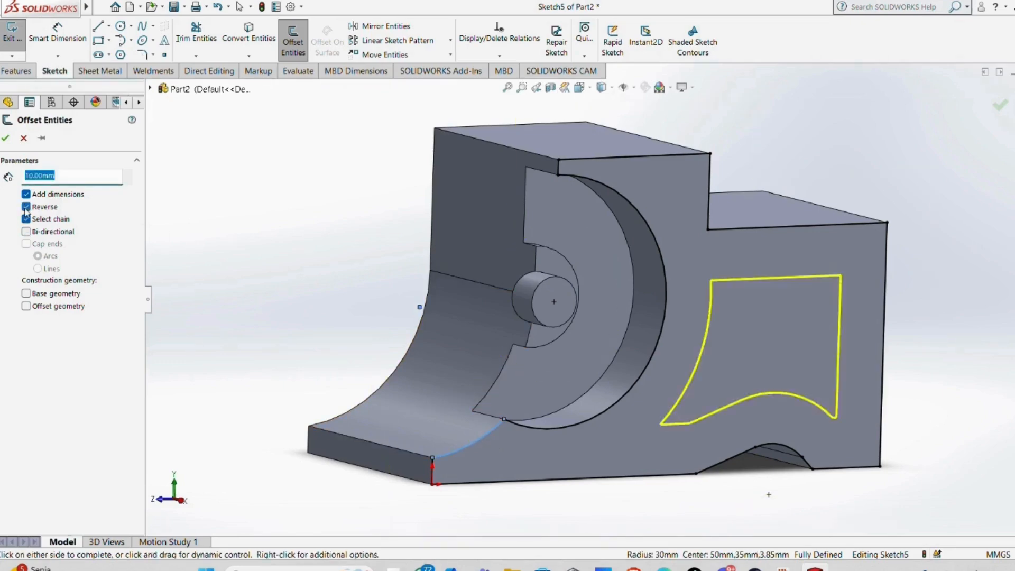
{"action": "left_click", "coordinate": [27, 219]}
{"action": "type", "text": "5"}
{"action": "key", "text": "Return"}
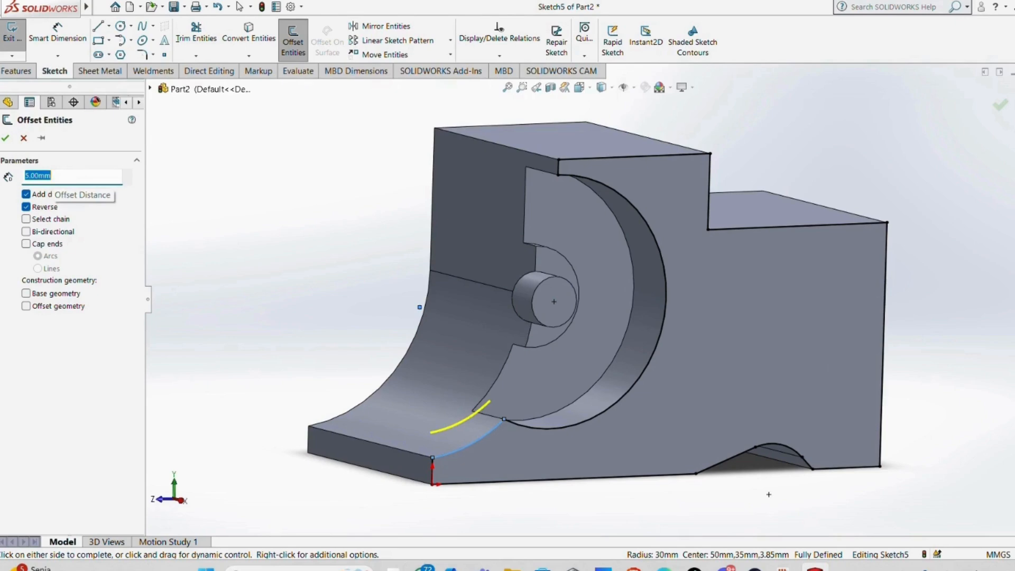
{"action": "left_click", "coordinate": [26, 207]}
{"action": "left_click", "coordinate": [5, 138]}
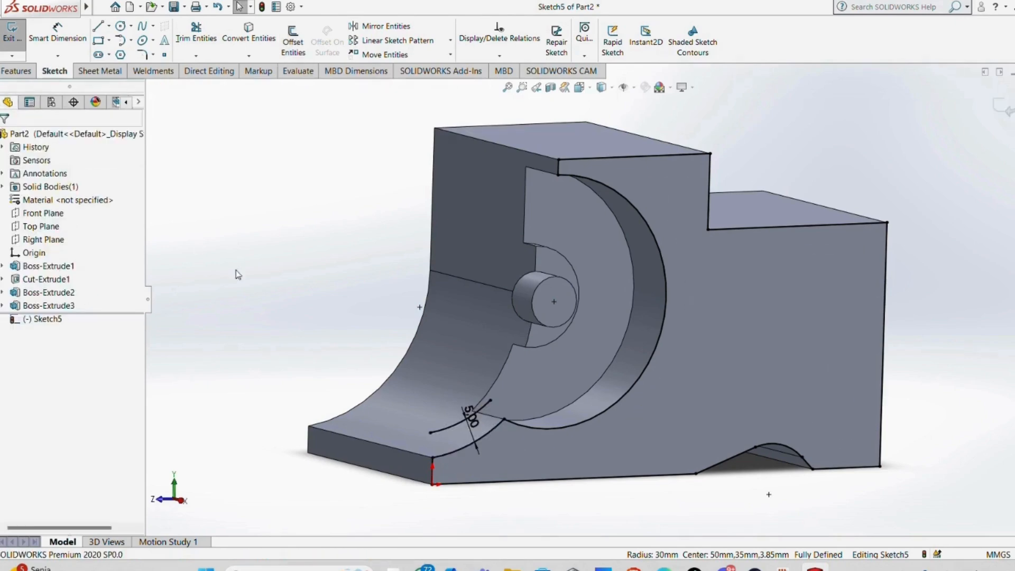
{"action": "left_click", "coordinate": [196, 33]}
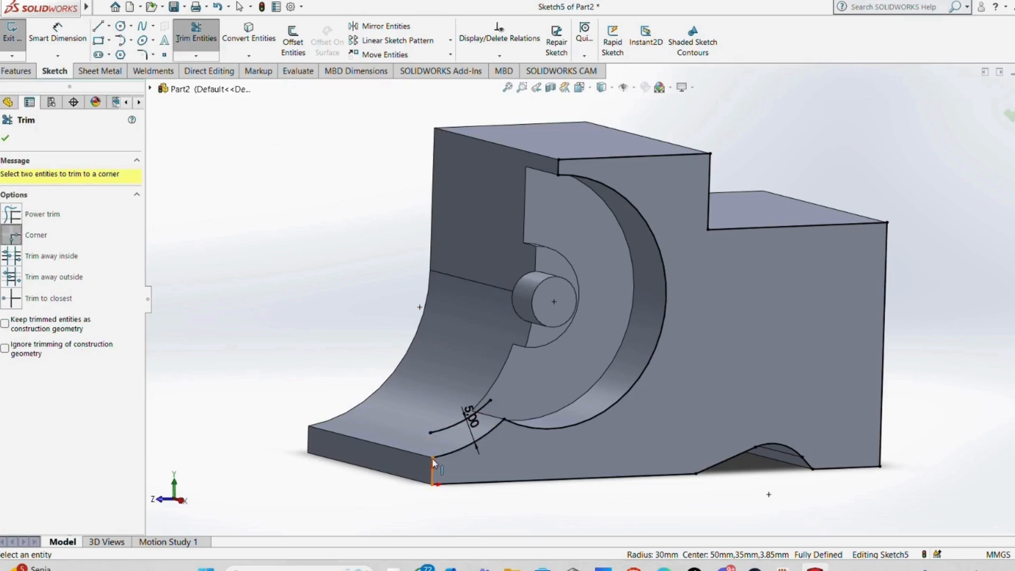
{"action": "key", "text": "Escape"}
{"action": "scroll", "coordinate": [432, 460], "scroll_direction": "down", "scroll_amount": 4}
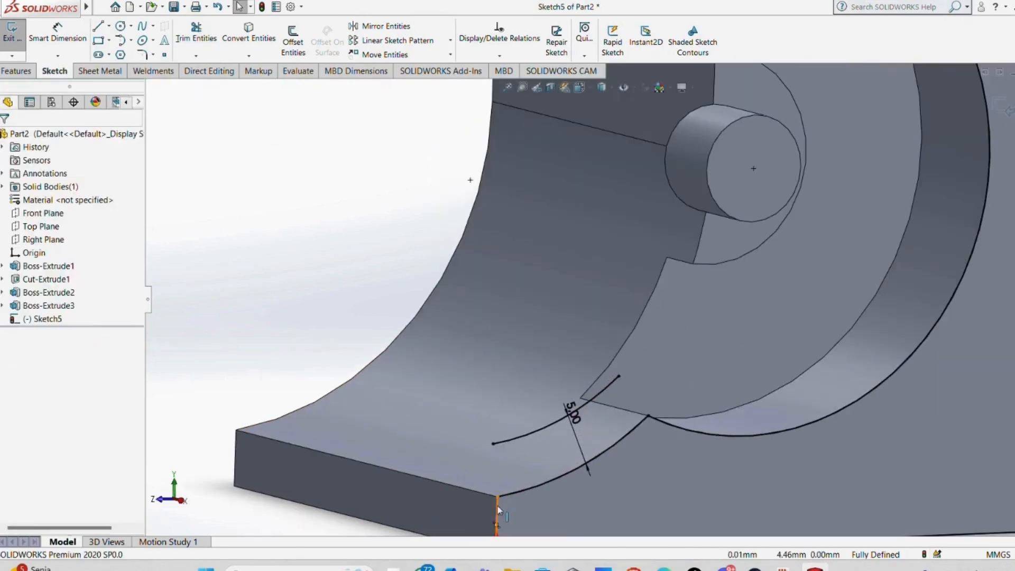
{"action": "left_click", "coordinate": [497, 506]}
{"action": "left_click", "coordinate": [513, 436]}
{"action": "left_click", "coordinate": [5, 138]}
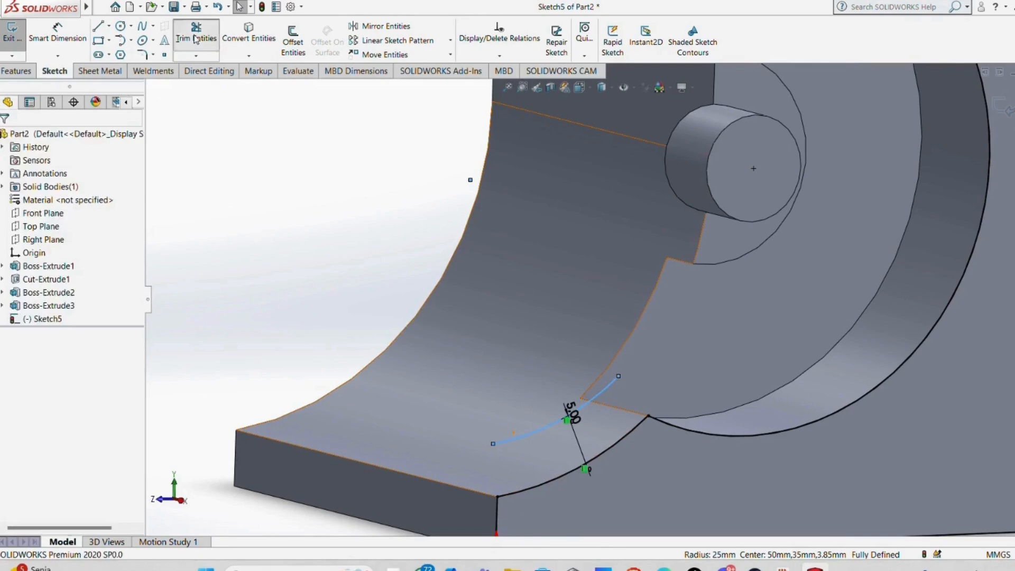
{"action": "left_click", "coordinate": [196, 38]}
{"action": "key", "text": "Escape"}
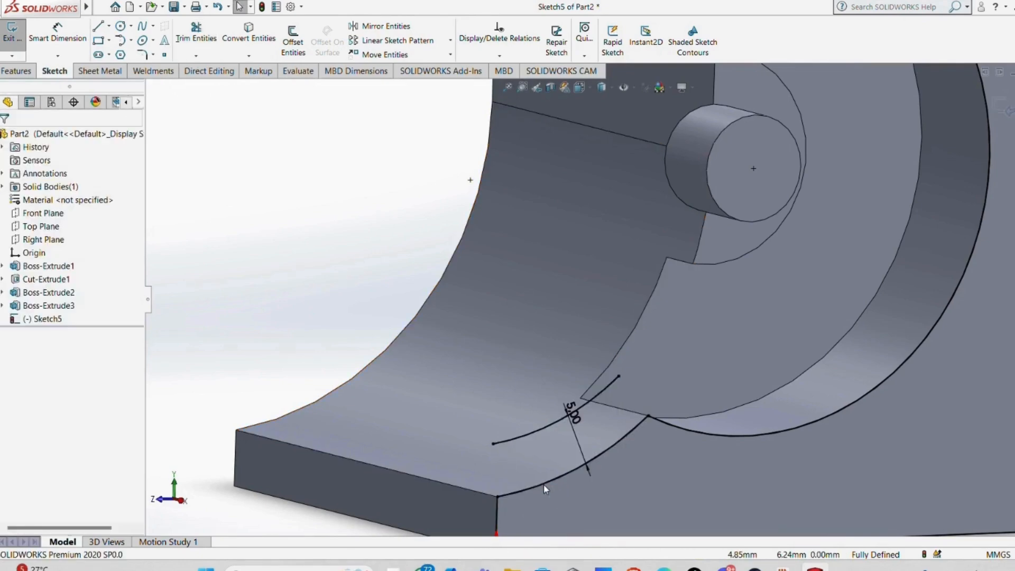
Corner-trim the offset arc with the front vertical line and with the circular recess arc to close both ends.
{"action": "key", "text": "Return"}
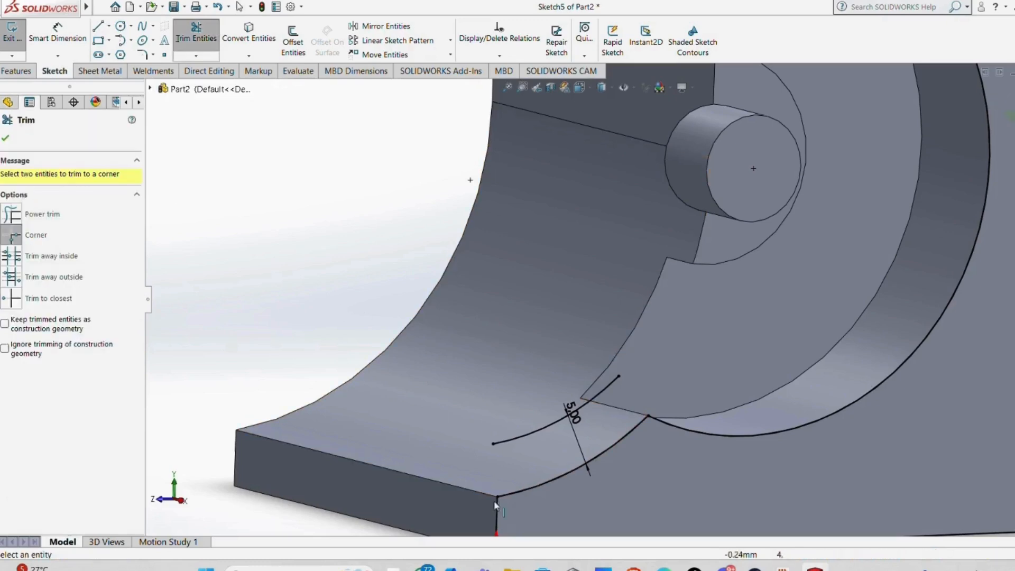
{"action": "left_click", "coordinate": [496, 510]}
{"action": "left_click", "coordinate": [542, 432]}
{"action": "left_click", "coordinate": [698, 430]}
{"action": "left_click", "coordinate": [599, 393]}
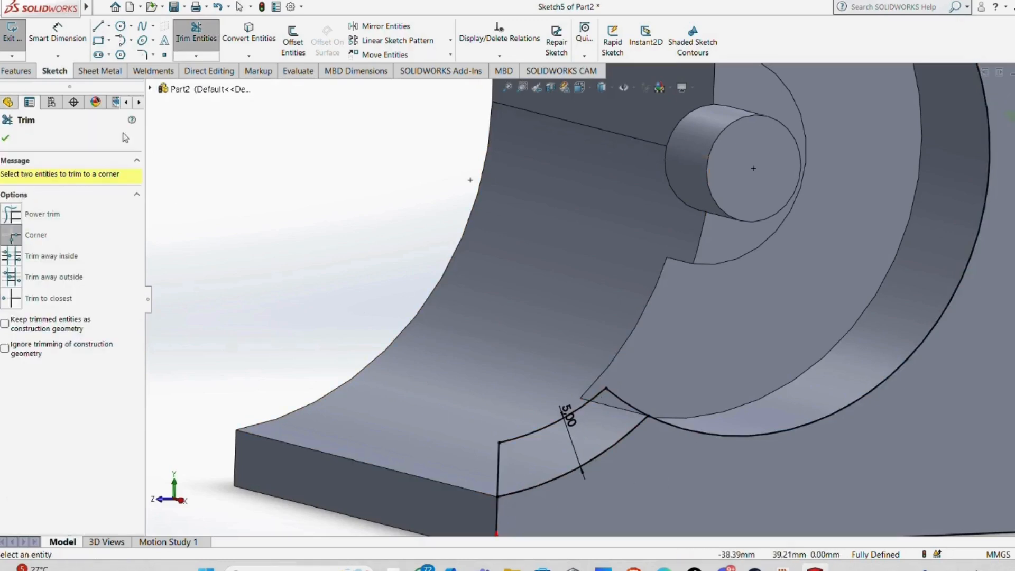
Boss-extrude the closed offset region beside the concave arc as a blind 8 mm merged feature.
{"action": "left_click", "coordinate": [5, 138]}
{"action": "left_click", "coordinate": [17, 71]}
{"action": "left_click", "coordinate": [18, 39]}
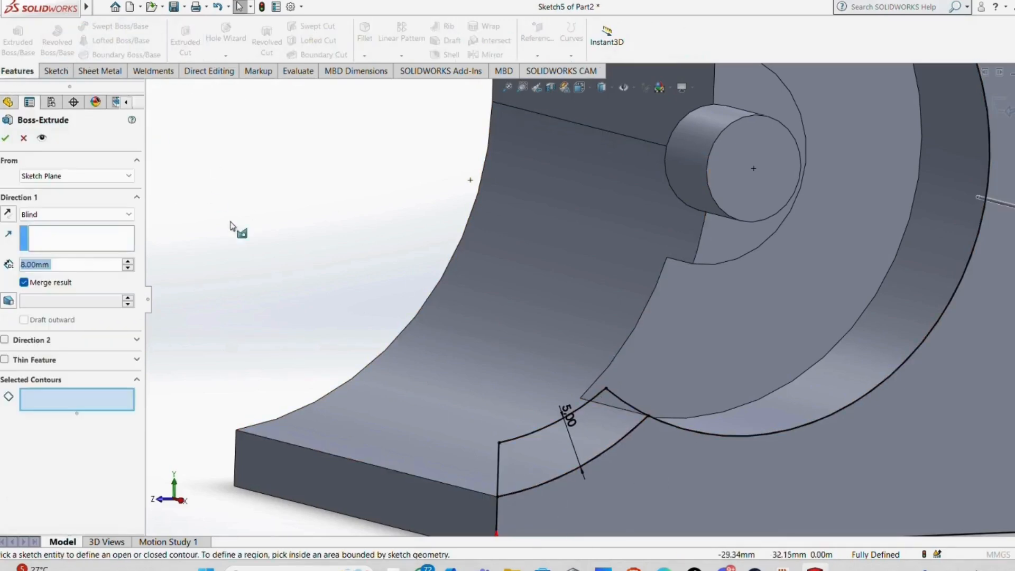
{"action": "left_click", "coordinate": [581, 441]}
{"action": "left_click", "coordinate": [6, 138]}
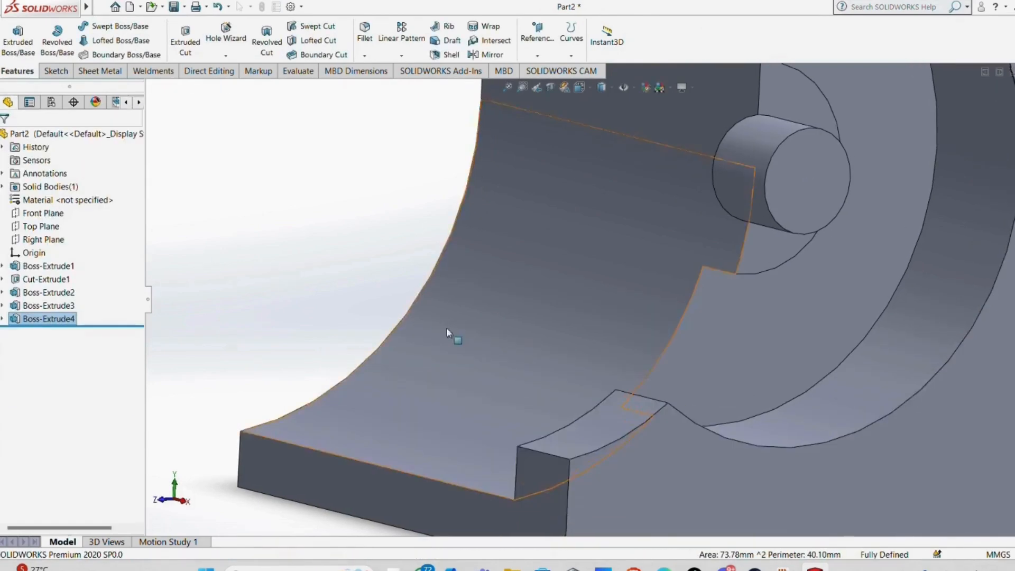
{"action": "scroll", "coordinate": [550, 325], "scroll_direction": "up", "scroll_amount": 5}
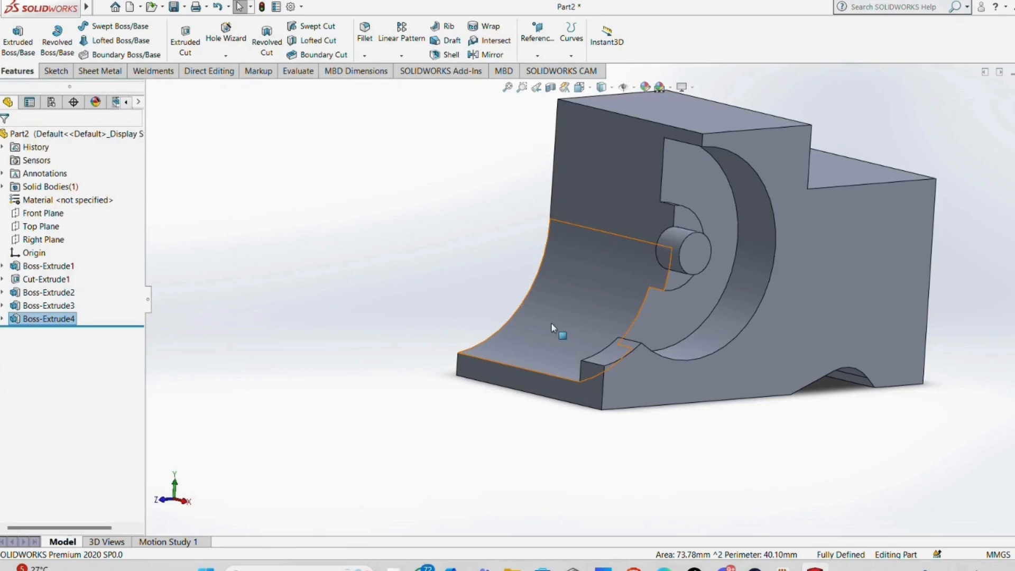
On the block's side face, sketch connected lines up the rear edge about 17 mm, forward along the top edge, and a short way down.
{"action": "left_click", "coordinate": [877, 258]}
{"action": "left_click", "coordinate": [978, 222]}
{"action": "left_click", "coordinate": [56, 71]}
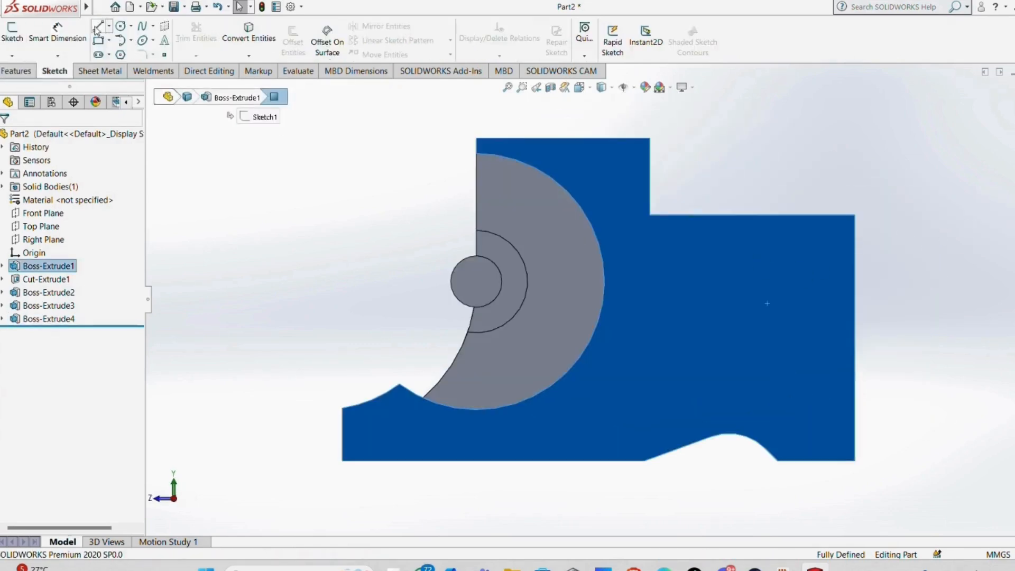
{"action": "left_click", "coordinate": [97, 27]}
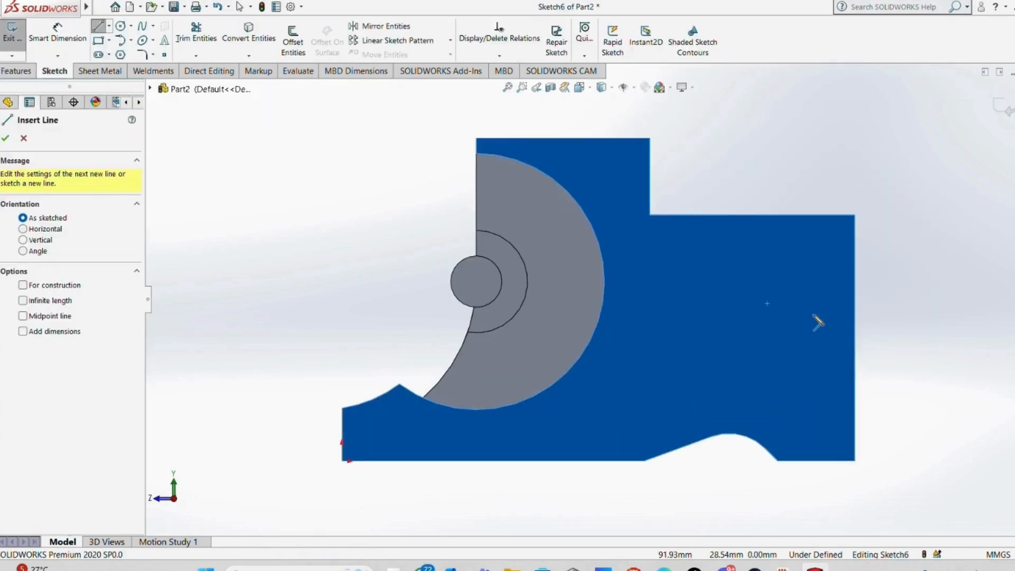
{"action": "left_click", "coordinate": [855, 301]}
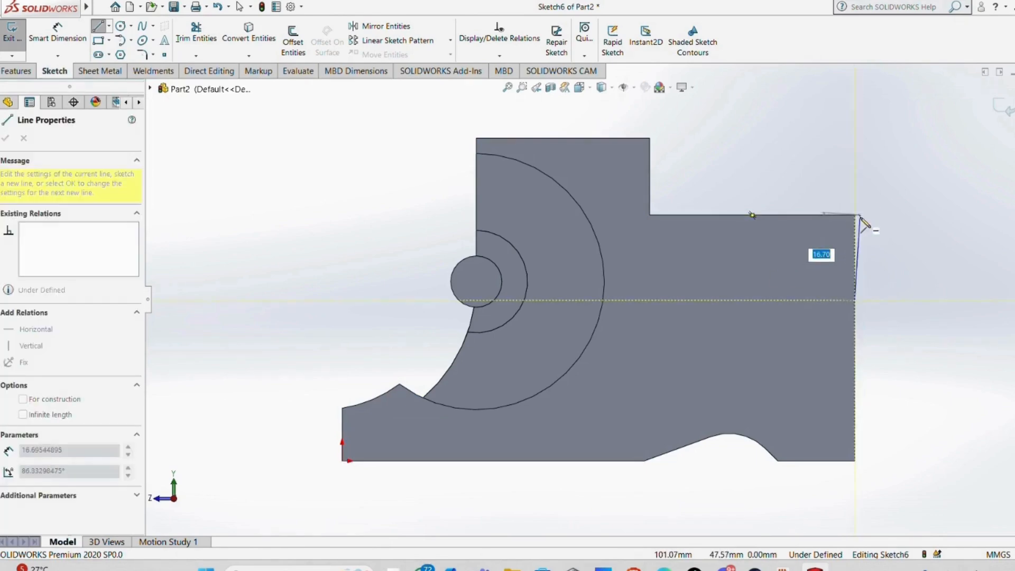
{"action": "left_click", "coordinate": [855, 216]}
{"action": "left_click", "coordinate": [742, 215]}
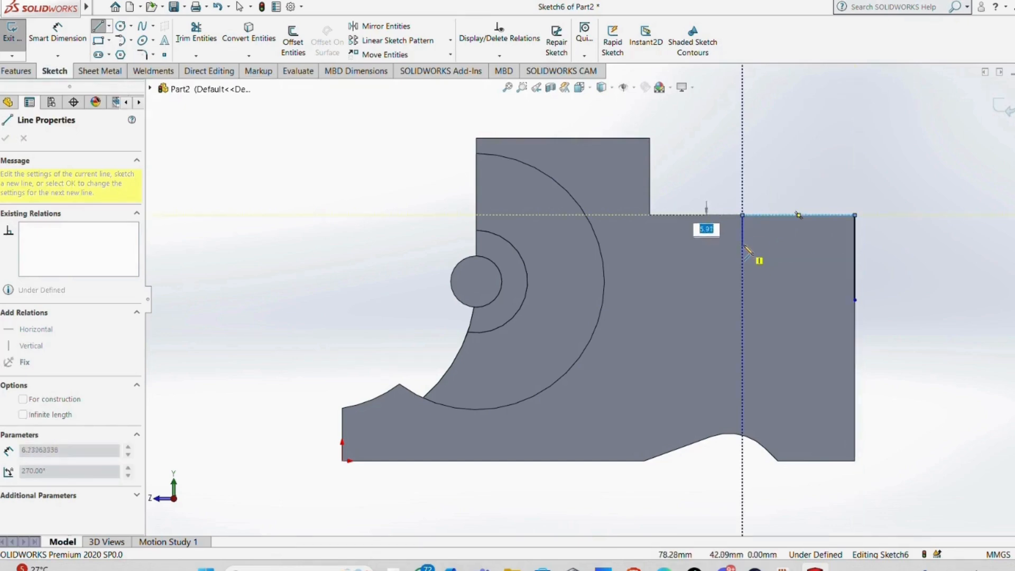
{"action": "left_click", "coordinate": [742, 243]}
Close the corner profile with a tangent arc of about 14 mm radius joining the short vertical line to the rear line's lower end.
{"action": "left_click", "coordinate": [120, 41]}
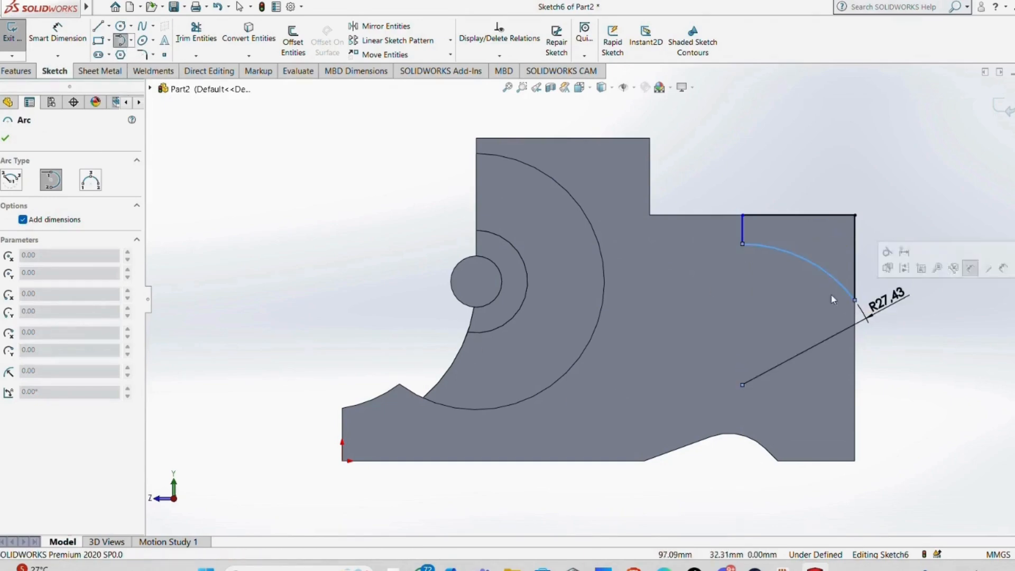
{"action": "key", "text": "Escape"}
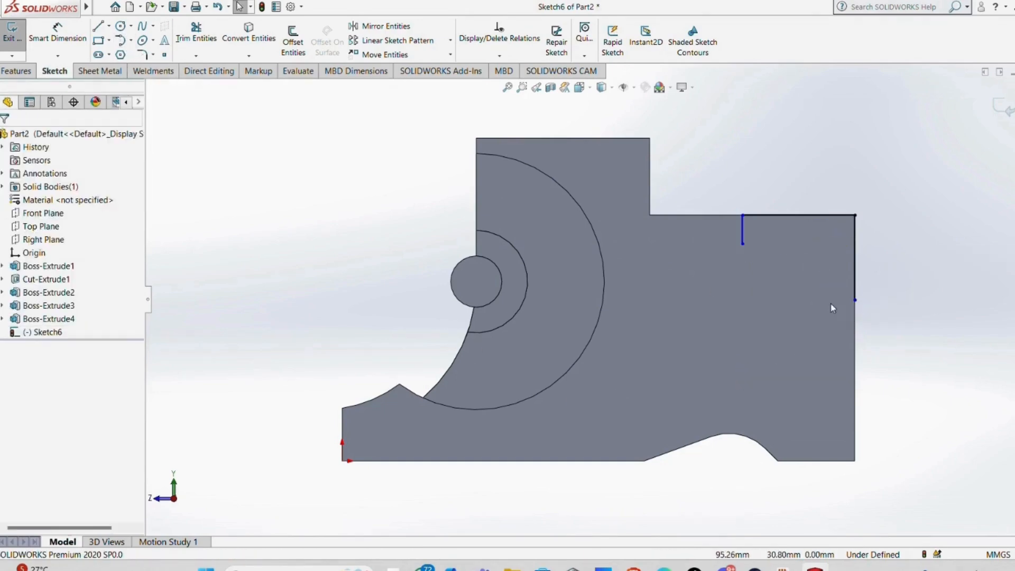
{"action": "left_click", "coordinate": [121, 42]}
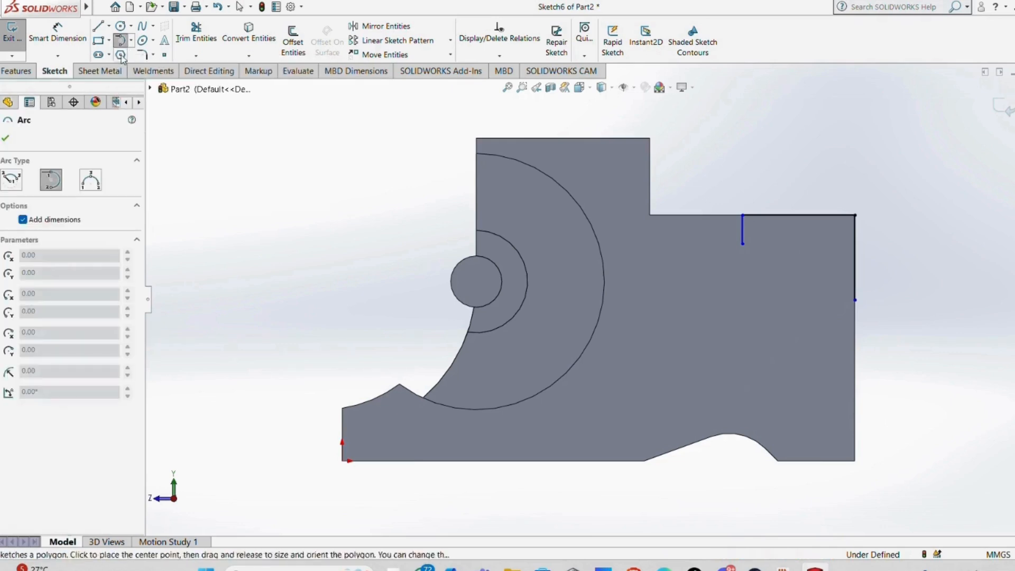
{"action": "left_click", "coordinate": [855, 301]}
{"action": "left_click", "coordinate": [976, 350]}
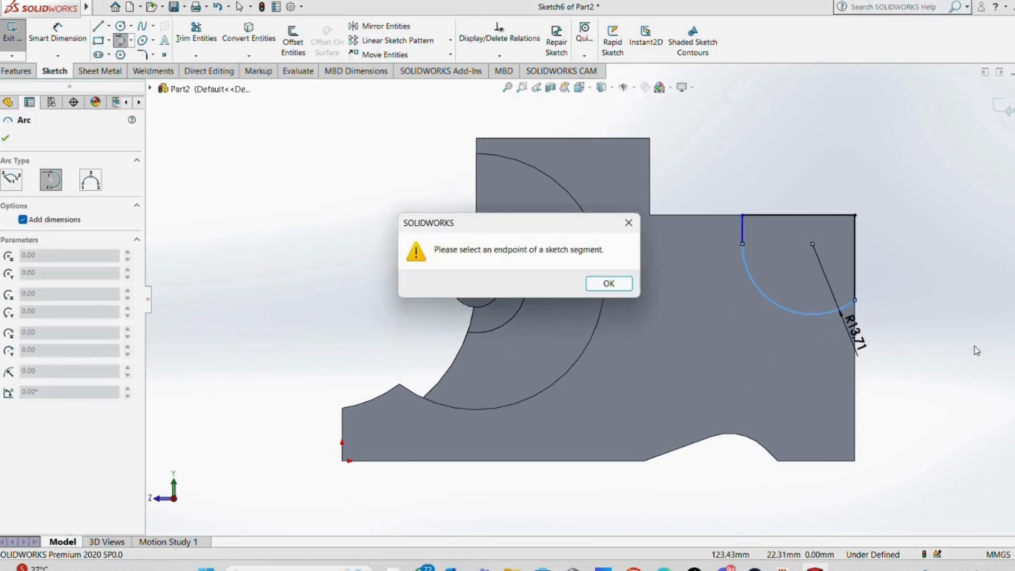
{"action": "left_click", "coordinate": [608, 284]}
{"action": "key", "text": "Escape"}
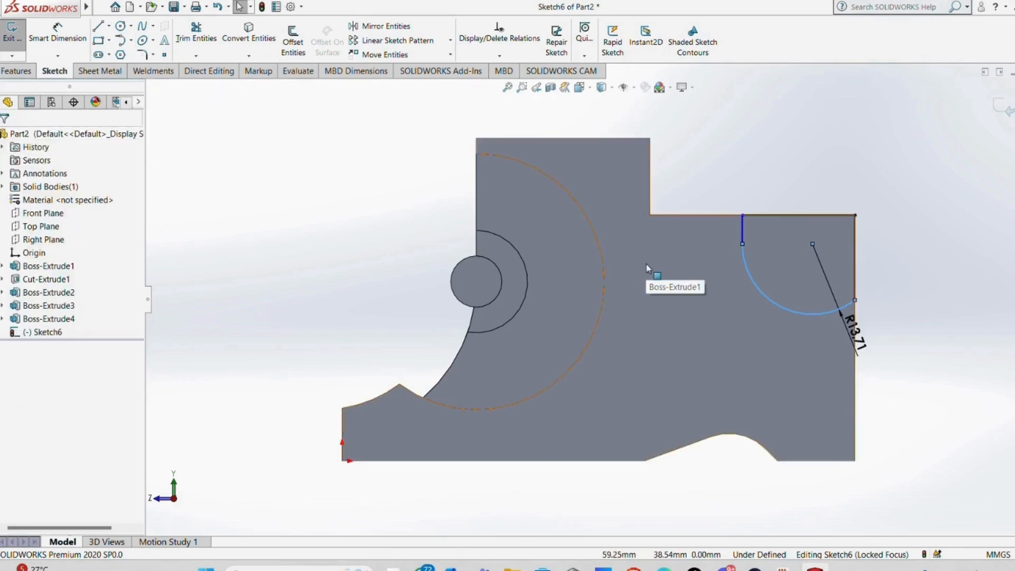
Set the radius of the corner profile's arc to 20 mm.
{"action": "left_click", "coordinate": [77, 44]}
{"action": "left_click", "coordinate": [808, 314]}
{"action": "left_click", "coordinate": [897, 299]}
{"action": "left_click", "coordinate": [618, 226]}
{"action": "double_click", "coordinate": [857, 334]}
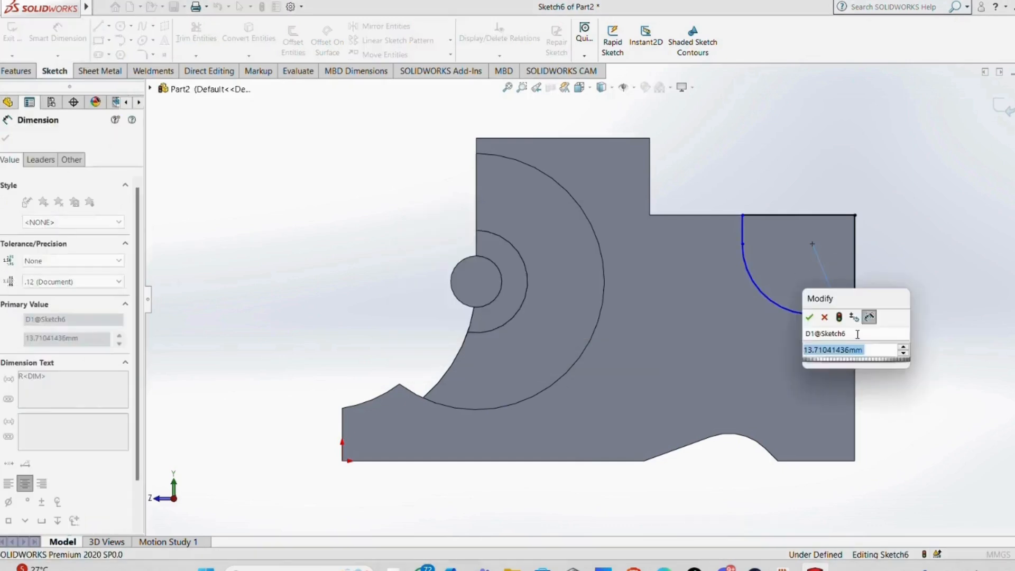
{"action": "type", "text": "20"}
{"action": "key", "text": "Return"}
{"action": "left_click", "coordinate": [6, 140]}
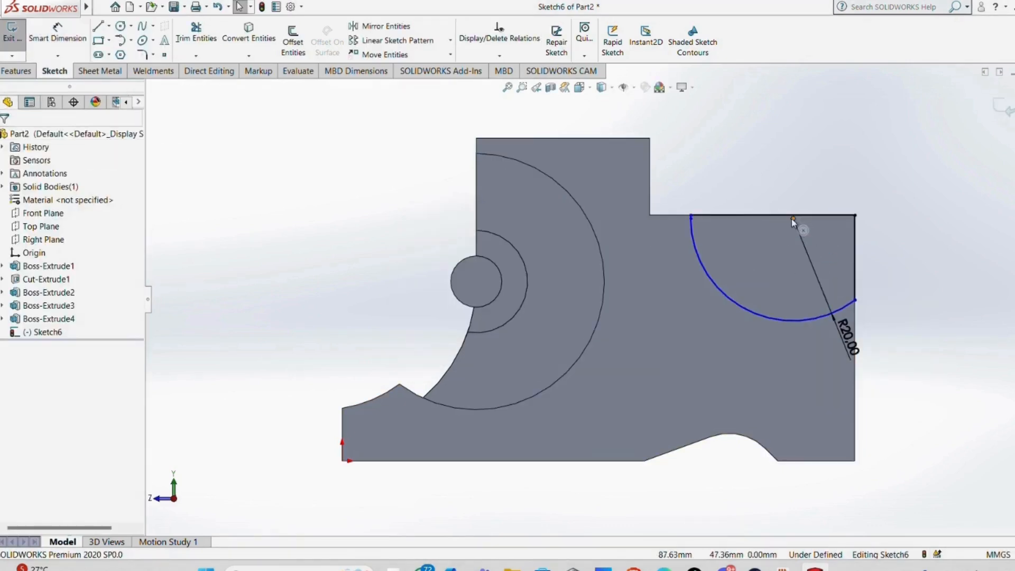
Try a coincident relation between the arc's centre and the rear vertical line, and undo it along with the radius change.
{"action": "left_click", "coordinate": [792, 218]}
{"action": "left_click", "coordinate": [855, 257], "text": "ctrl"}
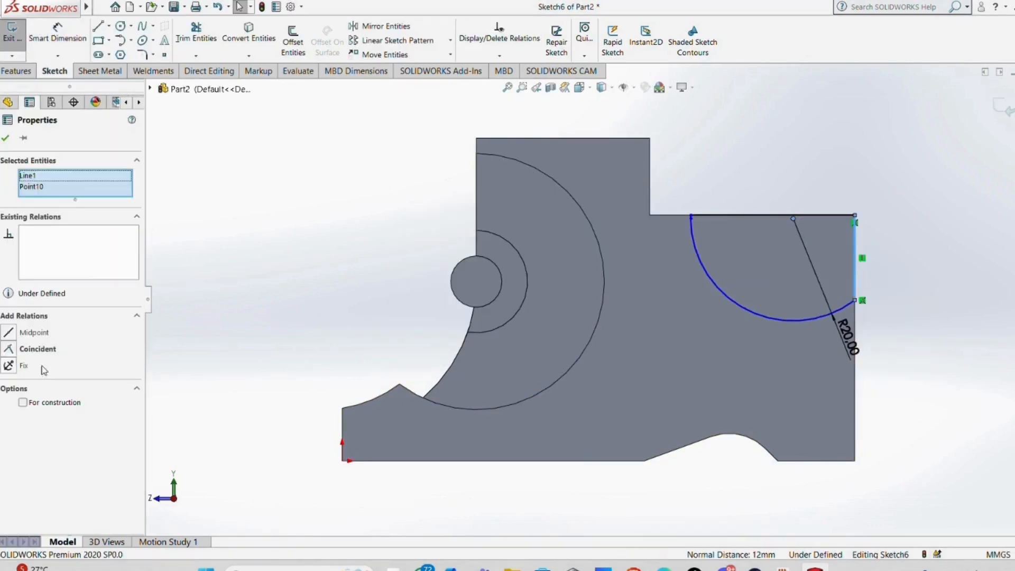
{"action": "left_click", "coordinate": [36, 348]}
{"action": "left_click", "coordinate": [4, 141]}
{"action": "key", "text": "ctrl+z"}
{"action": "key", "text": "ctrl+z"}
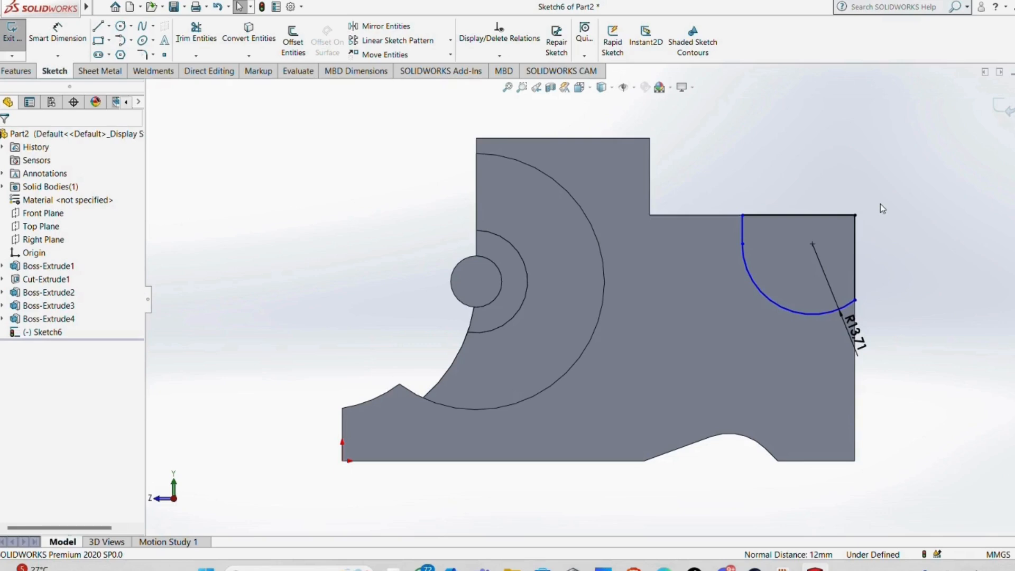
Make the arc's centre coincident with the rear vertical line and set the arc's radius to 20 mm.
{"action": "left_click", "coordinate": [813, 244]}
{"action": "left_click", "coordinate": [854, 257], "text": "ctrl"}
{"action": "left_click", "coordinate": [37, 348]}
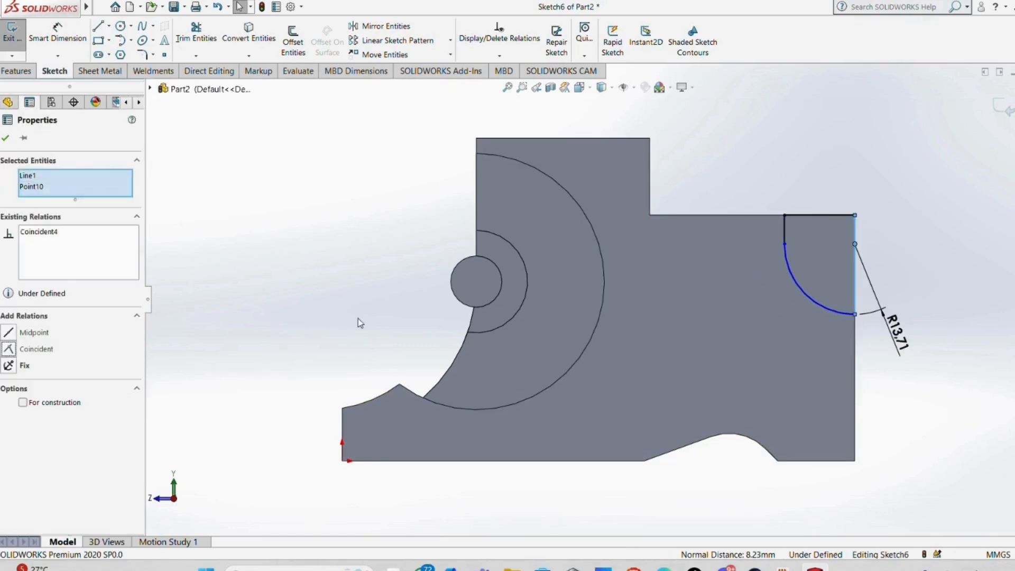
{"action": "key", "text": "Escape"}
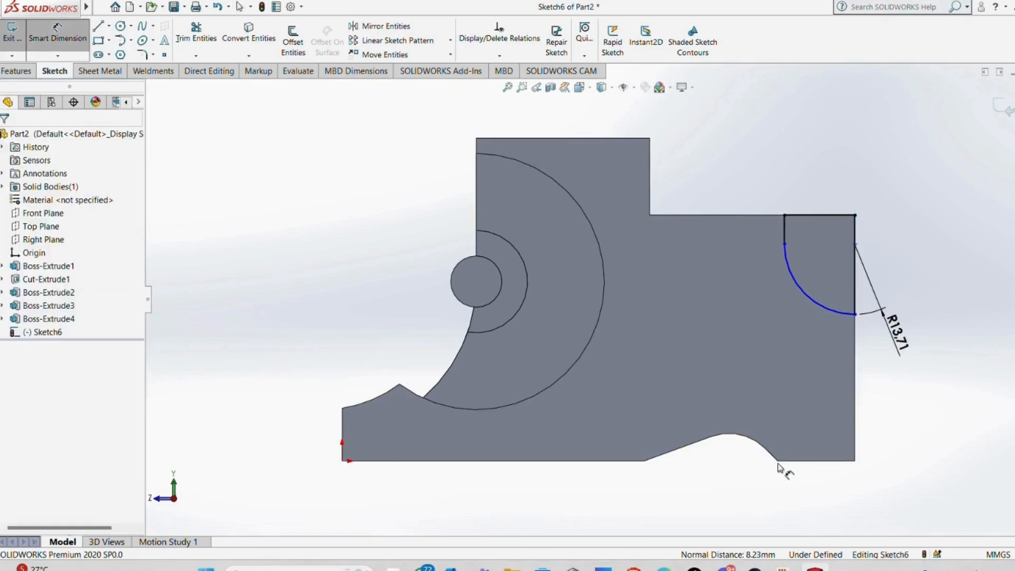
{"action": "left_click", "coordinate": [898, 331]}
{"action": "type", "text": "20"}
{"action": "key", "text": "Return"}
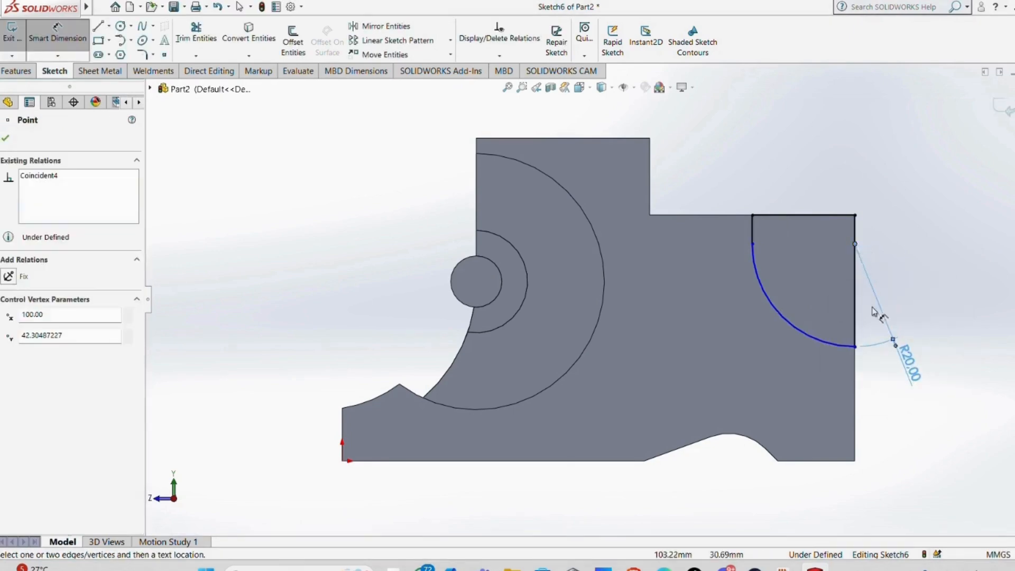
Dimension the arc centre's height above the block's lower rear corner to 35 mm.
{"action": "left_click", "coordinate": [855, 463]}
{"action": "left_click", "coordinate": [854, 243]}
{"action": "key", "text": "Escape"}
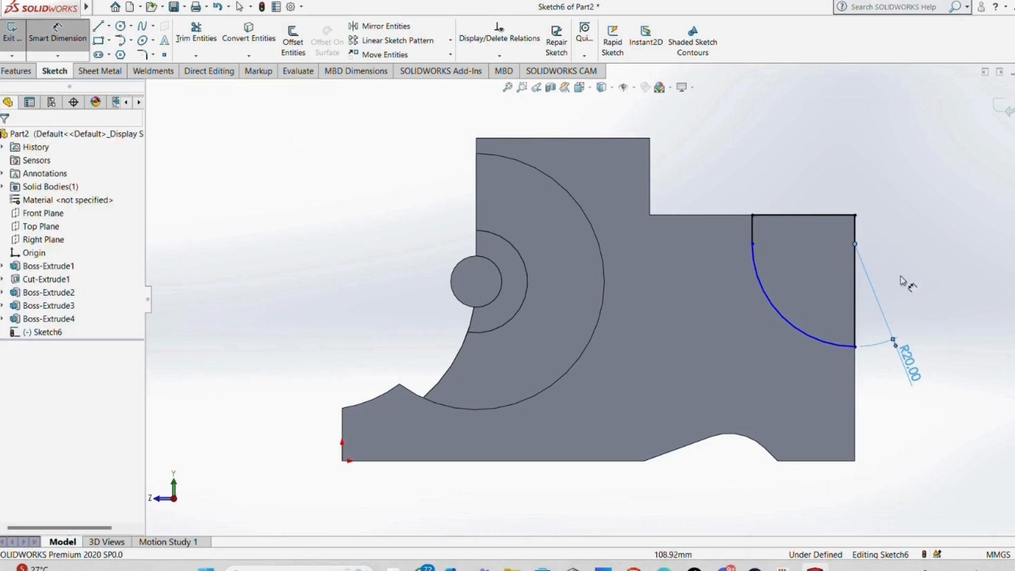
{"action": "left_click", "coordinate": [855, 244]}
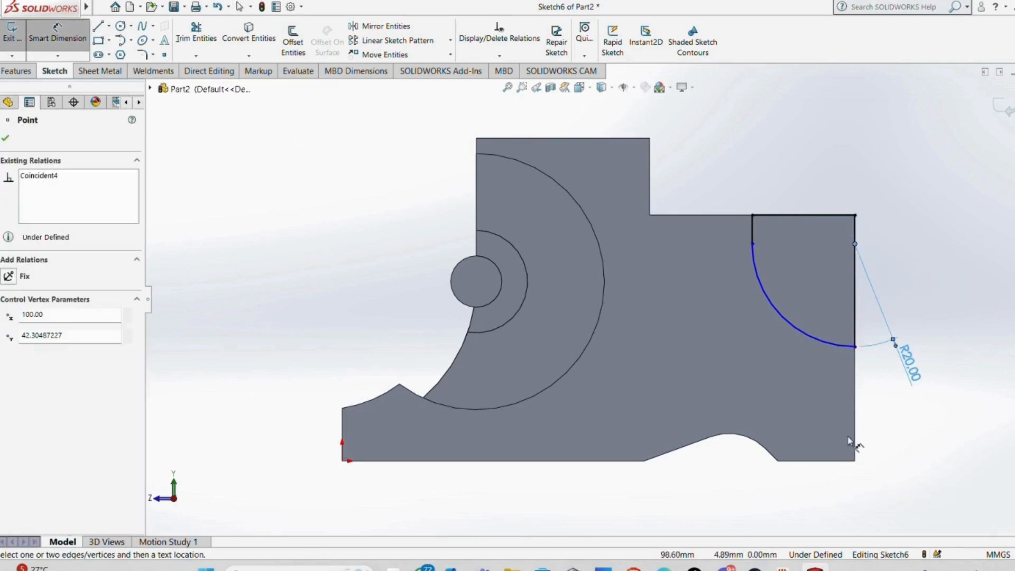
{"action": "left_click", "coordinate": [854, 462]}
{"action": "left_click", "coordinate": [943, 449]}
{"action": "type", "text": "35"}
{"action": "key", "text": "Return"}
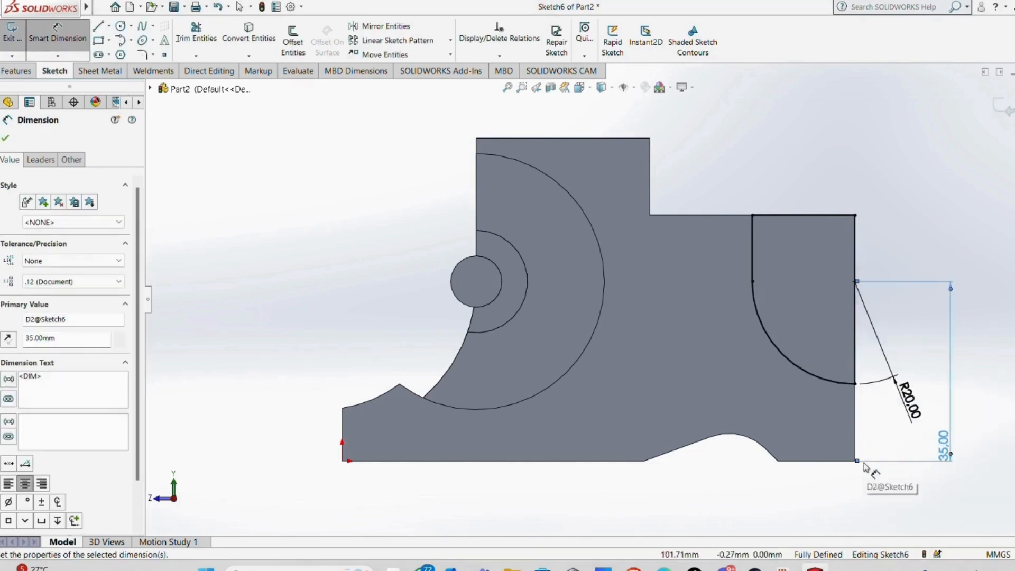
Cut-extrude the rounded rear corner profile into the side face as a blind 9 mm recess.
{"action": "left_click", "coordinate": [17, 71]}
{"action": "left_click", "coordinate": [18, 40]}
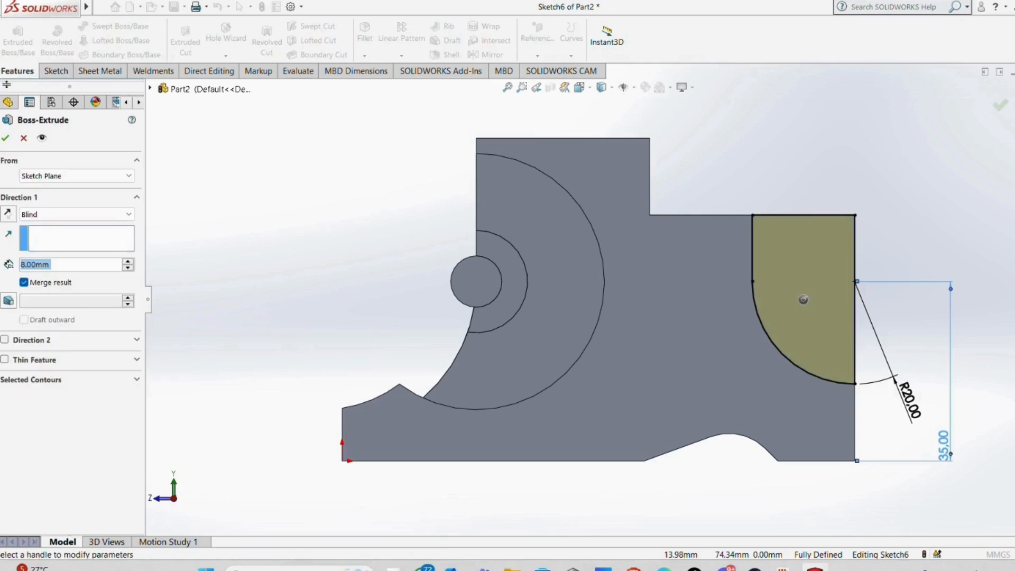
{"action": "left_click", "coordinate": [23, 138]}
{"action": "left_click", "coordinate": [185, 39]}
{"action": "left_click", "coordinate": [130, 214]}
{"action": "left_click", "coordinate": [138, 206]}
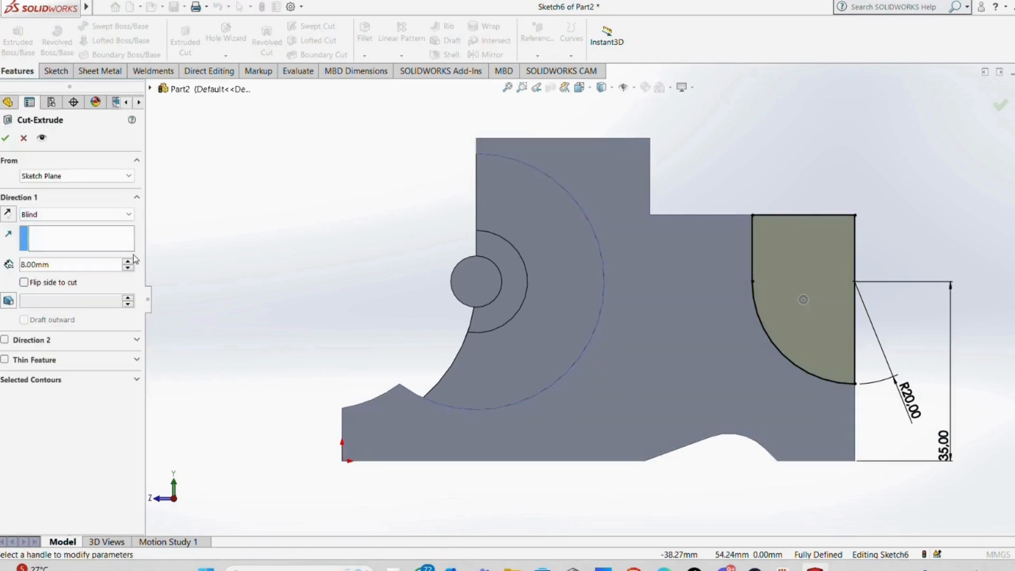
{"action": "left_click", "coordinate": [5, 138]}
Sketch a circle on the floor of the rear corner recess and dimension its diameter to 10 mm.
{"action": "left_click", "coordinate": [56, 71]}
{"action": "left_click", "coordinate": [121, 26]}
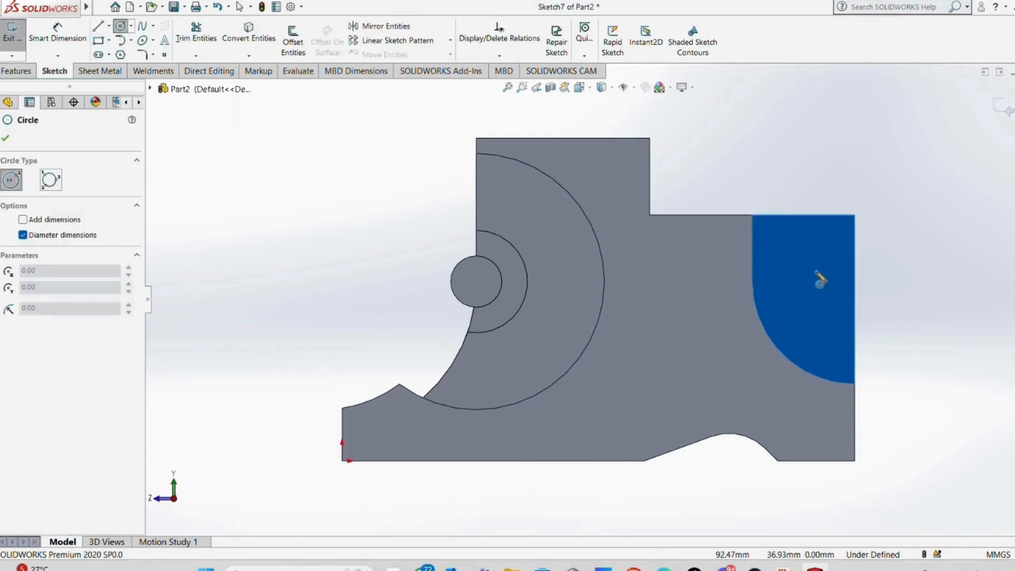
{"action": "left_click", "coordinate": [793, 275]}
{"action": "left_click", "coordinate": [783, 297]}
{"action": "left_click", "coordinate": [57, 33]}
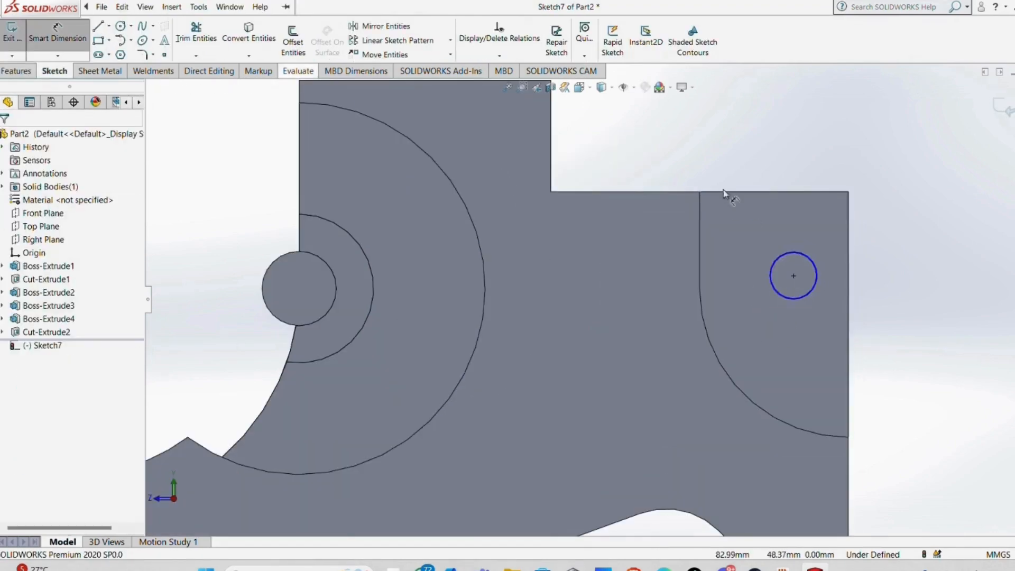
{"action": "left_click", "coordinate": [784, 255]}
{"action": "left_click", "coordinate": [871, 257]}
{"action": "key", "text": "Tab"}
{"action": "type", "text": "10"}
{"action": "key", "text": "Return"}
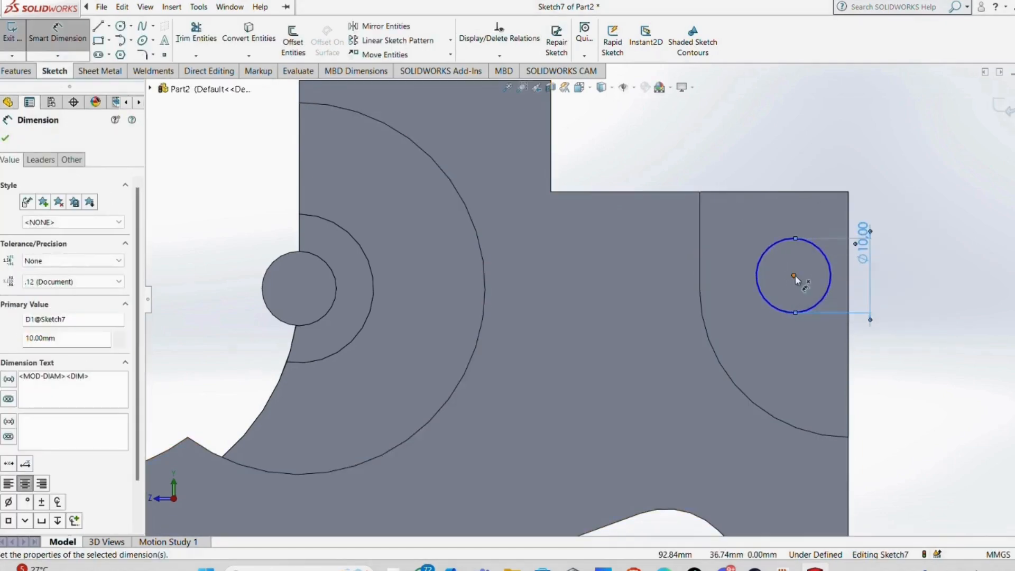
Dimension the circle centre's horizontal distance from the block's rear edge to 10 mm.
{"action": "left_click", "coordinate": [793, 275]}
{"action": "left_click", "coordinate": [848, 201]}
{"action": "left_click", "coordinate": [845, 136]}
{"action": "type", "text": "10"}
{"action": "key", "text": "Return"}
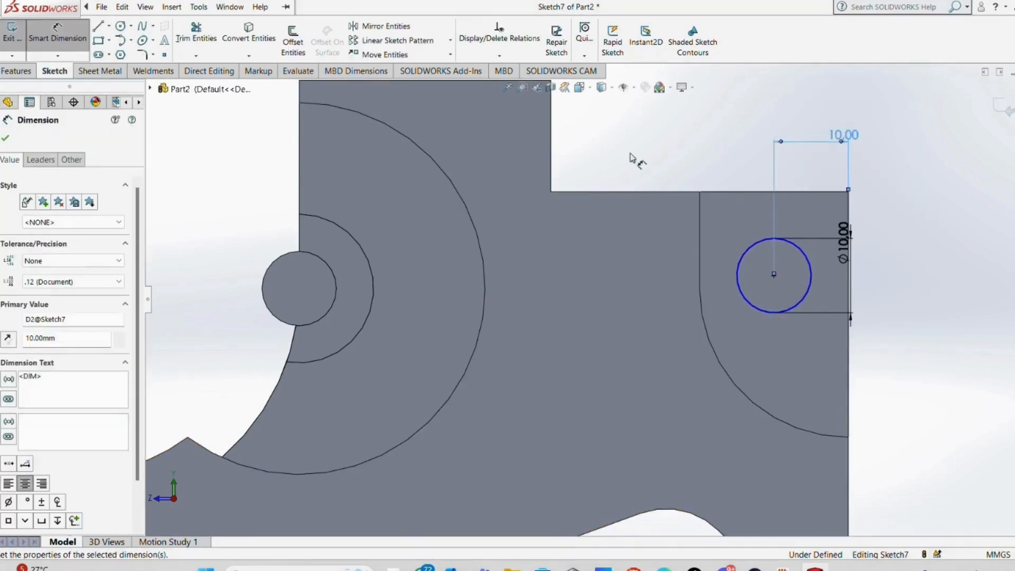
Align the circle's centre horizontally with the vertex where the recess's straight and curved walls meet.
{"action": "middle_click_drag", "start_coordinate": [629, 154], "coordinate": [863, 211]}
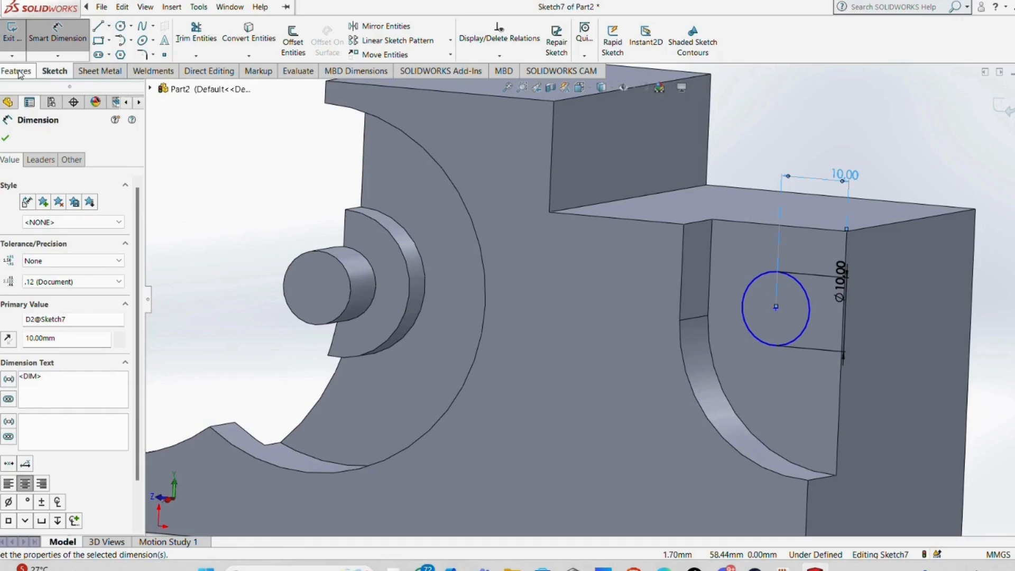
{"action": "left_click", "coordinate": [6, 138]}
{"action": "left_click", "coordinate": [775, 306]}
{"action": "left_click", "coordinate": [679, 319], "text": "ctrl"}
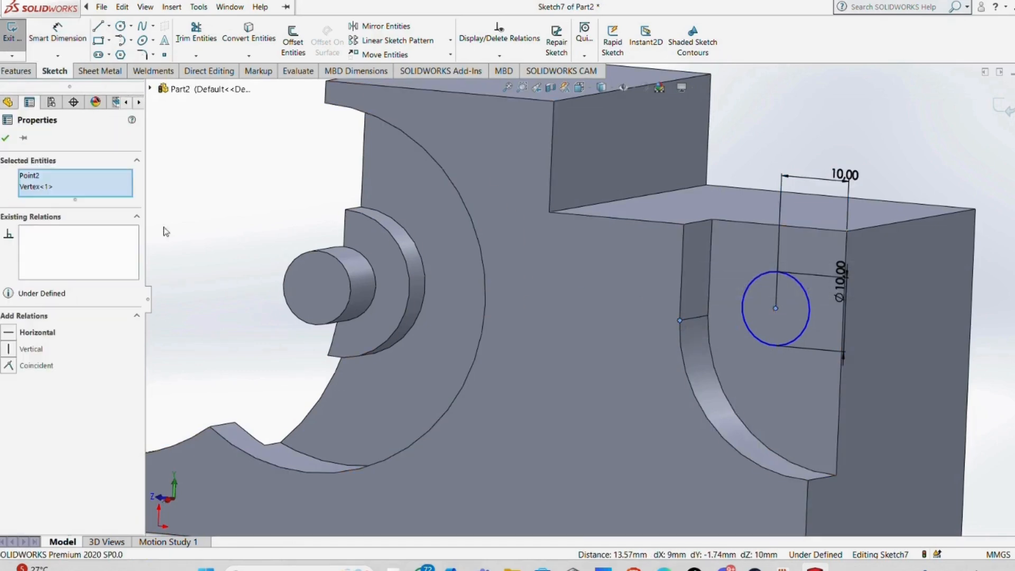
{"action": "left_click", "coordinate": [52, 332]}
{"action": "middle_click_drag", "start_coordinate": [761, 177], "coordinate": [824, 166]}
{"action": "left_click", "coordinate": [825, 166]}
Cut-extrude the 10 mm circle into the block from the recess floor.
{"action": "left_click", "coordinate": [18, 71]}
{"action": "left_click", "coordinate": [185, 47]}
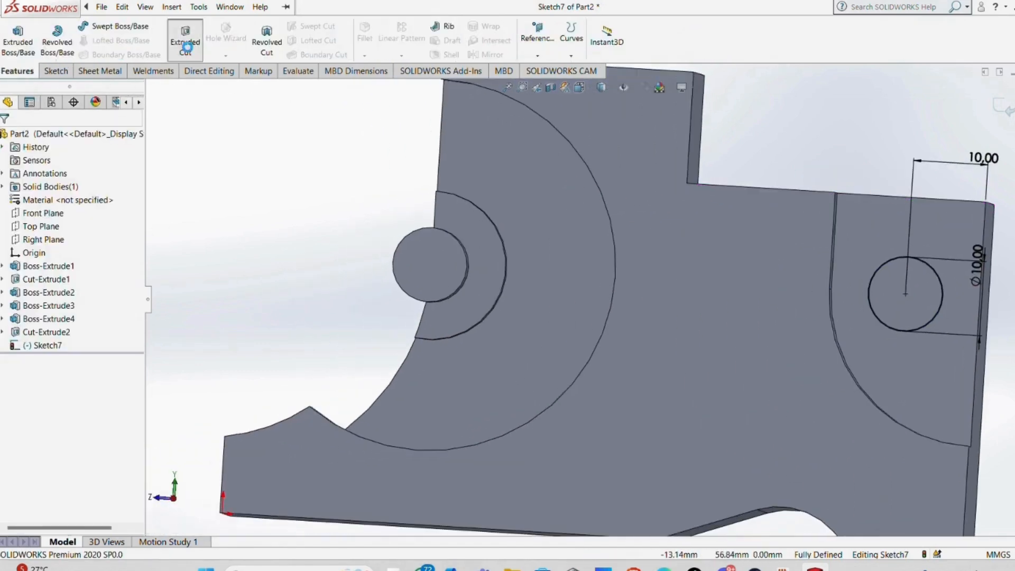
{"action": "middle_click_drag", "start_coordinate": [766, 182], "coordinate": [581, 178]}
{"action": "left_click", "coordinate": [77, 214]}
{"action": "left_click", "coordinate": [74, 236]}
{"action": "left_click", "coordinate": [6, 138]}
Open a new rectangle sketch on the block's highest top face, viewed square-on.
{"action": "scroll", "coordinate": [317, 232], "scroll_direction": "up", "scroll_amount": 4}
{"action": "middle_click_drag", "start_coordinate": [338, 232], "coordinate": [555, 240]}
{"action": "left_click", "coordinate": [561, 202]}
{"action": "middle_click_drag", "start_coordinate": [561, 202], "coordinate": [553, 233]}
{"action": "right_click", "coordinate": [553, 233]}
{"action": "left_click", "coordinate": [624, 218]}
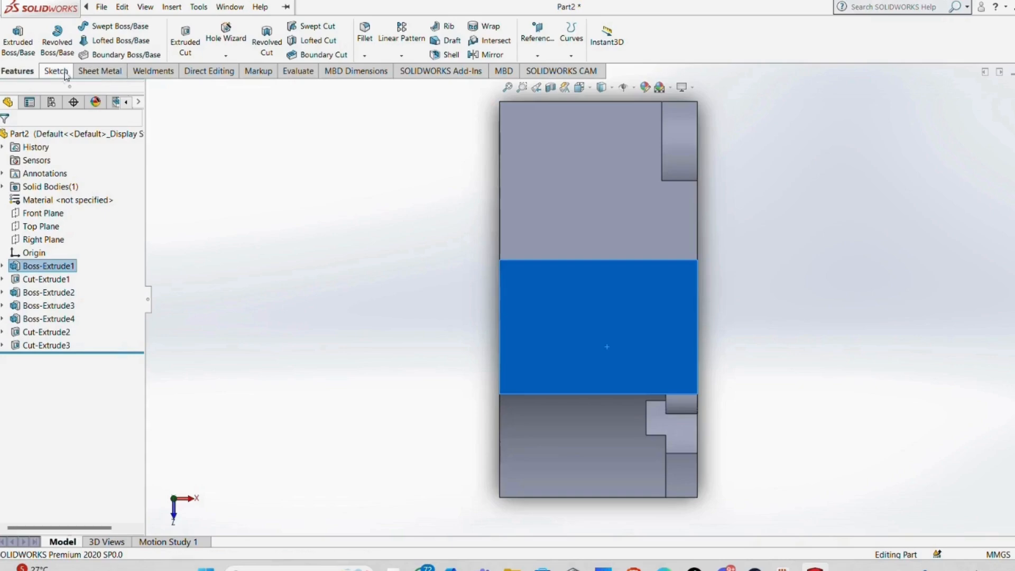
{"action": "left_click", "coordinate": [61, 72]}
{"action": "left_click", "coordinate": [98, 41]}
Try a small corner rectangle at the end of the upper step's rear edge, and undo it.
{"action": "left_click", "coordinate": [499, 260]}
{"action": "left_click", "coordinate": [539, 326]}
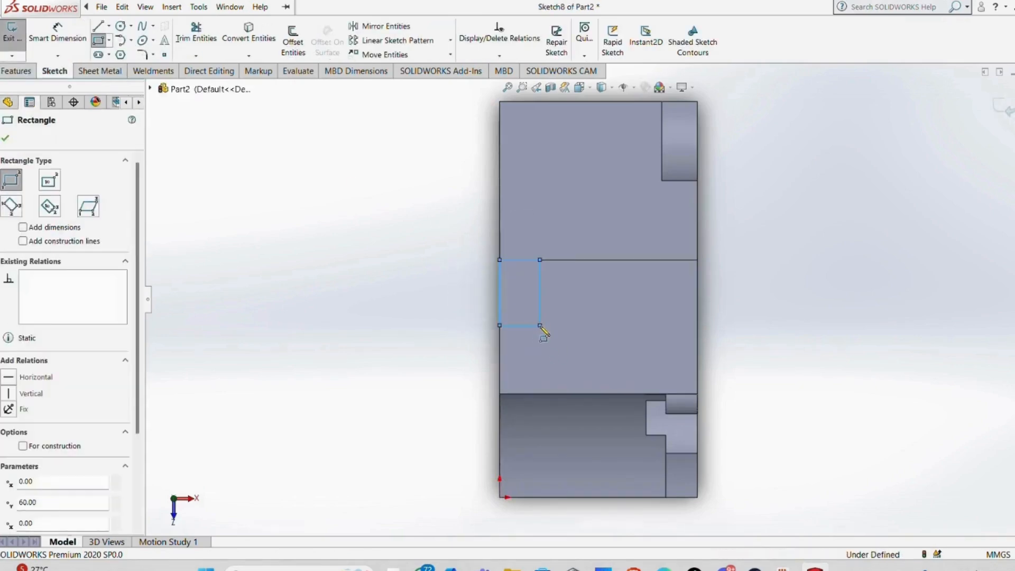
{"action": "key", "text": "ctrl+z"}
Sketch a rectangle about 57 mm long from the block's rear corner opposite the side recesses, running along the outer side.
{"action": "left_click", "coordinate": [98, 41]}
{"action": "left_click", "coordinate": [499, 101]}
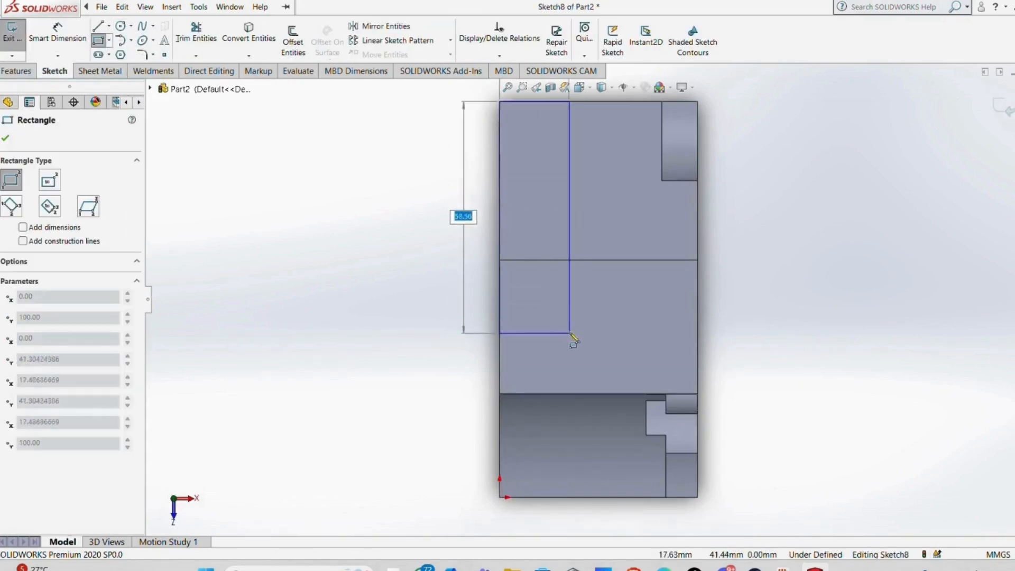
{"action": "left_click", "coordinate": [575, 327]}
Dimension the corner rectangle to 50 mm long and 12 mm wide.
{"action": "left_click", "coordinate": [57, 33]}
{"action": "left_click", "coordinate": [575, 228]}
{"action": "left_click", "coordinate": [385, 222]}
{"action": "type", "text": "50"}
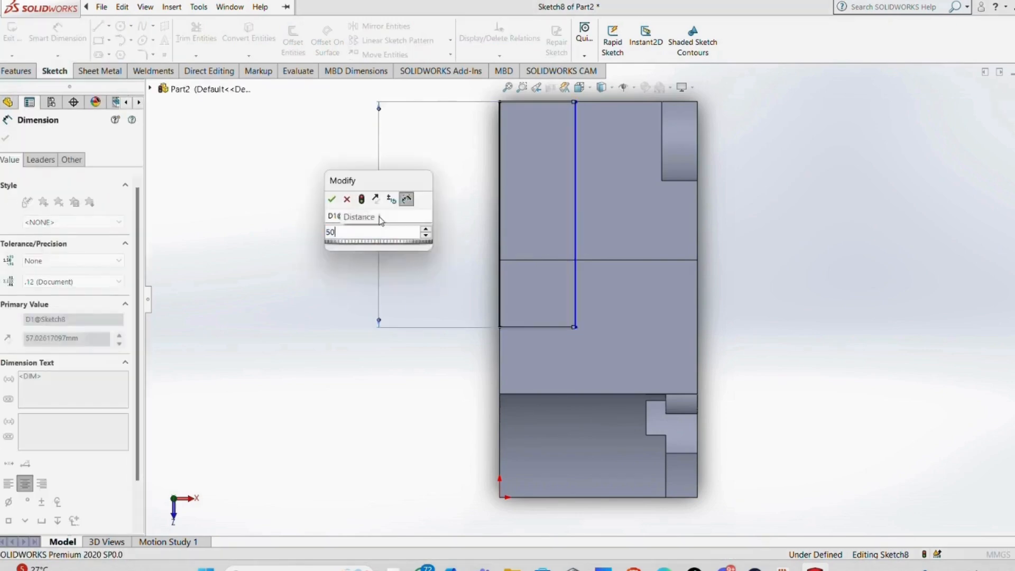
{"action": "key", "text": "Return"}
{"action": "left_click", "coordinate": [566, 185]}
{"action": "left_click", "coordinate": [554, 143]}
{"action": "type", "text": "12"}
{"action": "key", "text": "Return"}
Cut-extrude the 50 x 12 mm corner rectangle down through the whole block.
{"action": "left_click", "coordinate": [17, 71]}
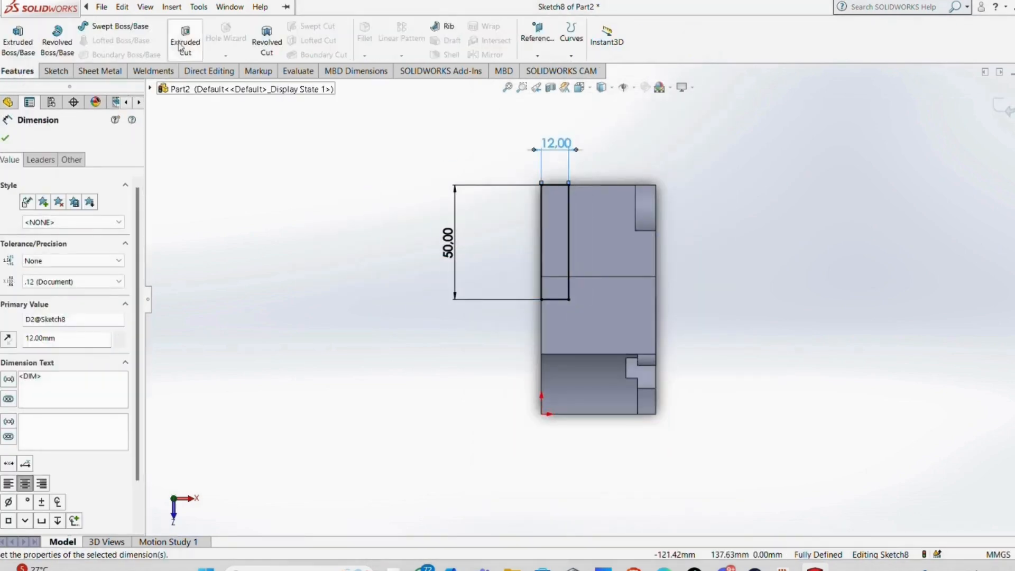
{"action": "left_click", "coordinate": [185, 40]}
{"action": "left_click", "coordinate": [77, 214]}
{"action": "left_click", "coordinate": [70, 235]}
{"action": "left_click", "coordinate": [5, 138]}
Sketch a closed triangle across the outer upper corner of the flat front face, with its hypotenuse about 40° from vertical.
{"action": "scroll", "coordinate": [600, 312], "scroll_direction": "up", "scroll_amount": 2}
{"action": "middle_click_drag", "start_coordinate": [608, 359], "coordinate": [605, 317]}
{"action": "scroll", "coordinate": [605, 317], "scroll_direction": "down", "scroll_amount": 3}
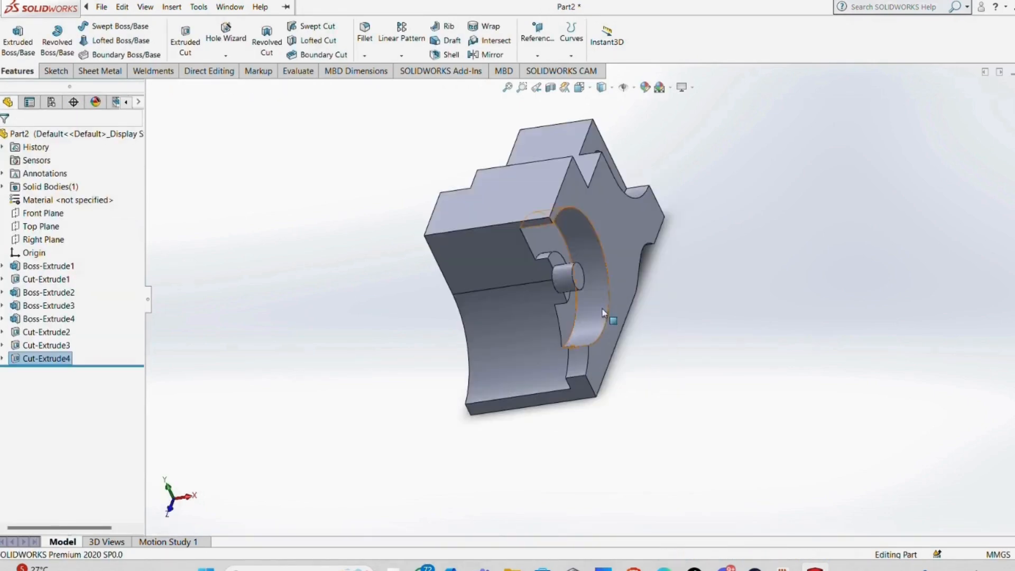
{"action": "left_click", "coordinate": [469, 263]}
{"action": "left_click", "coordinate": [568, 230]}
{"action": "left_click", "coordinate": [56, 71]}
{"action": "left_click", "coordinate": [98, 26]}
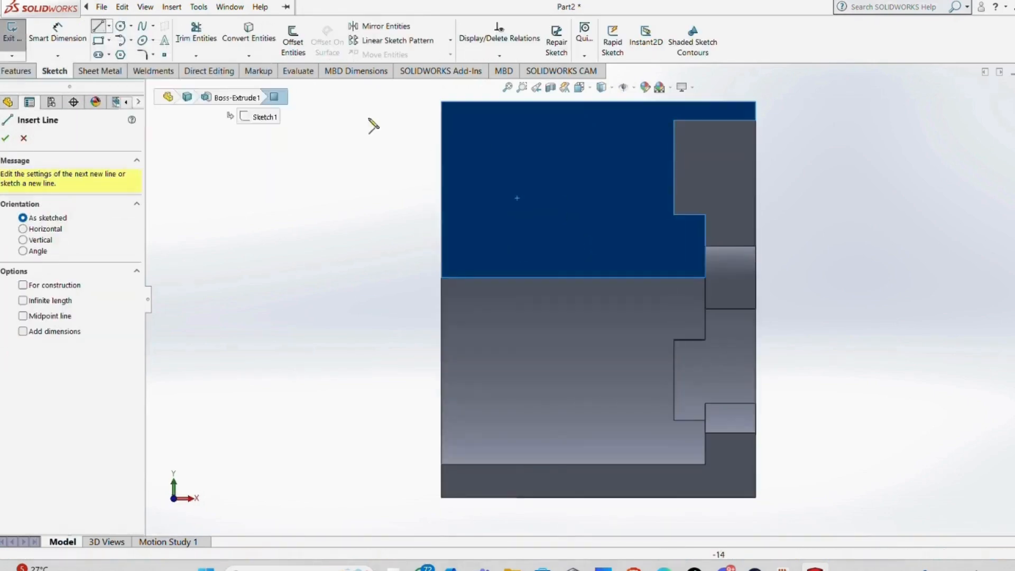
{"action": "left_click", "coordinate": [441, 154]}
{"action": "left_click", "coordinate": [441, 102]}
{"action": "left_click", "coordinate": [485, 101]}
{"action": "left_click", "coordinate": [441, 153]}
{"action": "left_click", "coordinate": [58, 34]}
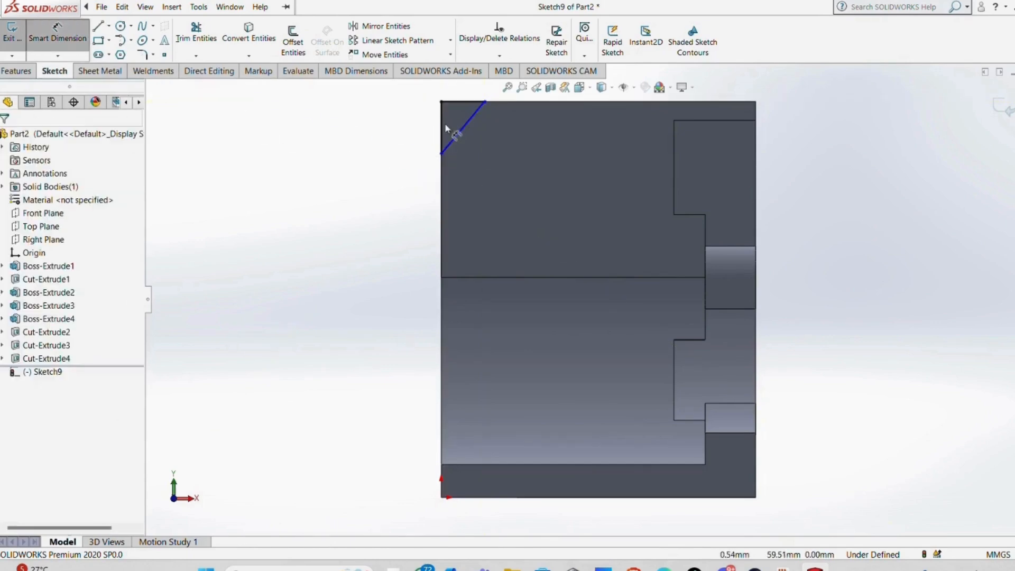
{"action": "left_click", "coordinate": [441, 123]}
{"action": "left_click", "coordinate": [462, 127]}
{"action": "scroll", "coordinate": [469, 98], "scroll_direction": "up", "scroll_amount": 2}
{"action": "left_click", "coordinate": [494, 139]}
{"action": "key", "text": "Escape"}
{"action": "key", "text": "Escape"}
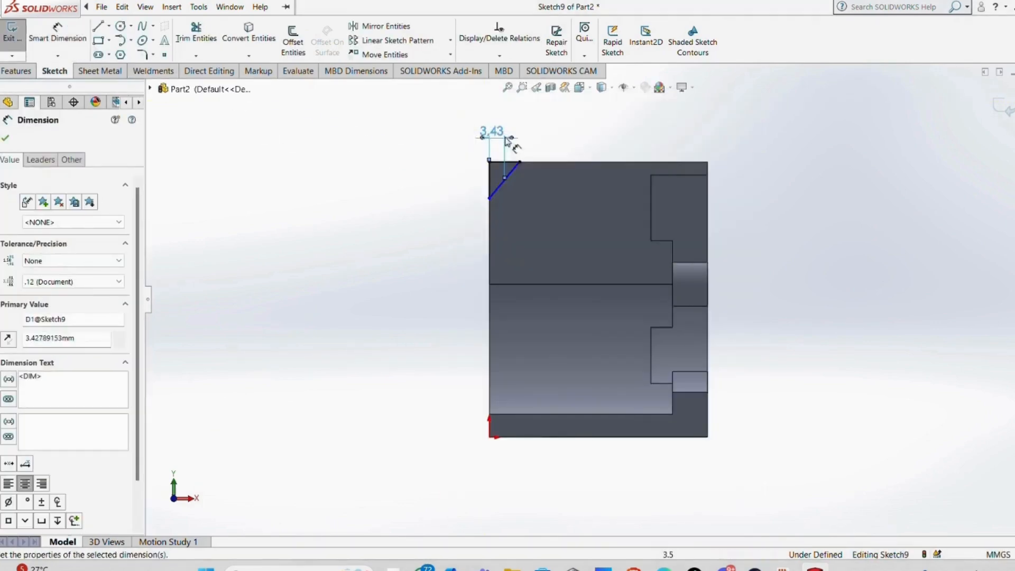
{"action": "key", "text": "Delete"}
Set the angle between the triangle's vertical side and its hypotenuse to 20°.
{"action": "left_click", "coordinate": [59, 38]}
{"action": "scroll", "coordinate": [500, 187], "scroll_direction": "down", "scroll_amount": 6}
{"action": "left_click", "coordinate": [468, 172]}
{"action": "left_click", "coordinate": [505, 175]}
{"action": "scroll", "coordinate": [531, 119], "scroll_direction": "up", "scroll_amount": 2}
{"action": "left_click", "coordinate": [544, 139]}
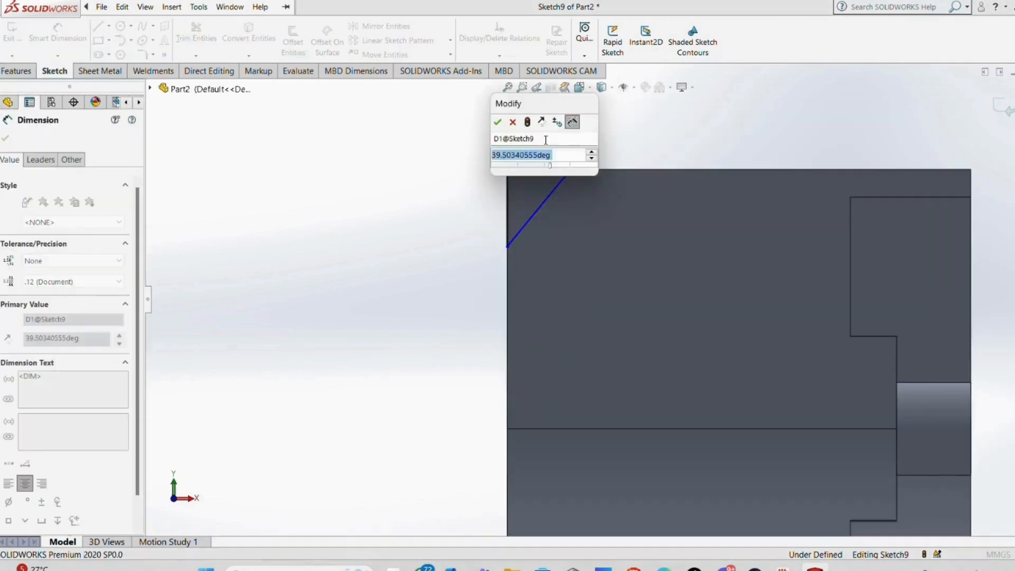
{"action": "type", "text": "20"}
{"action": "key", "text": "Return"}
Dimension the triangle's vertical side to 18 mm.
{"action": "left_click", "coordinate": [522, 207]}
{"action": "left_click", "coordinate": [450, 248]}
{"action": "type", "text": "18"}
{"action": "key", "text": "Return"}
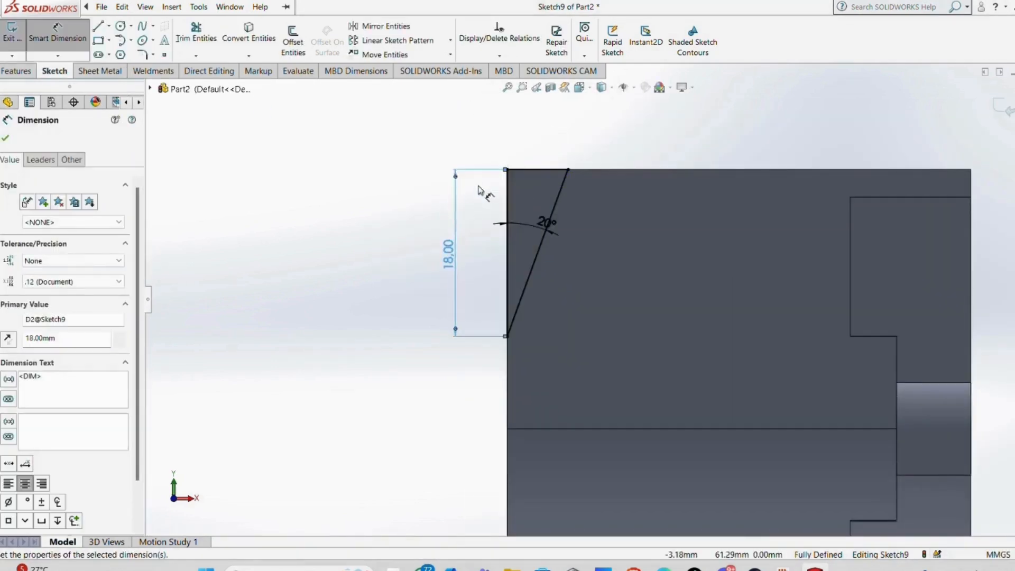
Cut-extrude the 20° triangle through the block to bevel the outer upper corner.
{"action": "left_click", "coordinate": [17, 71]}
{"action": "left_click", "coordinate": [185, 42]}
{"action": "left_click", "coordinate": [78, 215]}
{"action": "left_click", "coordinate": [78, 235]}
{"action": "left_click", "coordinate": [6, 138]}
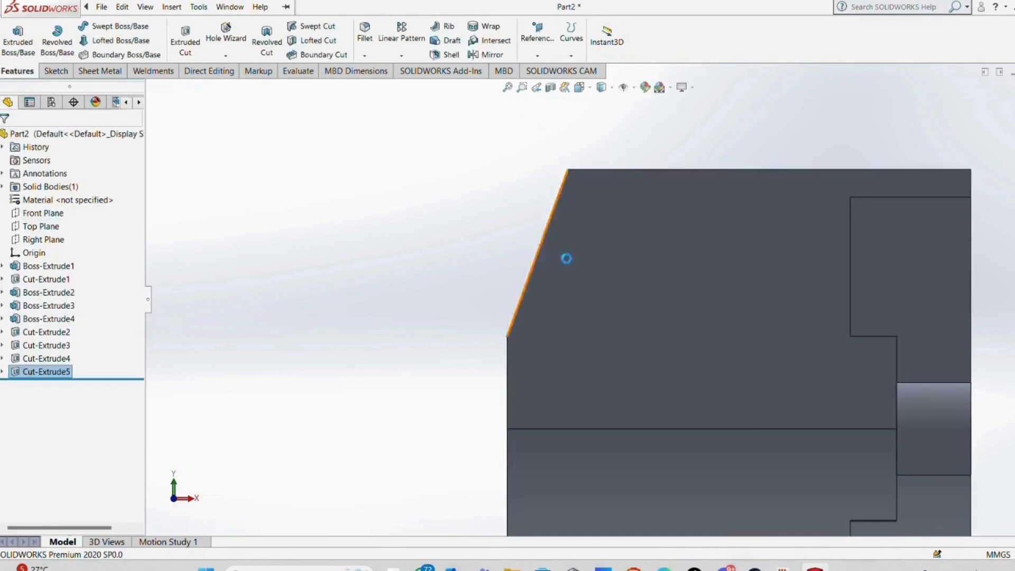
Sketch a circle about 16 mm in diameter on the flat top face beside the new bevel, viewed square-on.
{"action": "scroll", "coordinate": [579, 291], "scroll_direction": "up", "scroll_amount": 6}
{"action": "mouse_move", "coordinate": [782, 309]}
{"action": "middle_mouse_down"}
{"action": "mouse_move", "coordinate": [744, 318]}
{"action": "mouse_move", "coordinate": [740, 339]}
{"action": "middle_mouse_up"}
{"action": "left_click", "coordinate": [744, 317]}
{"action": "scroll", "coordinate": [739, 332], "scroll_direction": "down", "scroll_amount": 5}
{"action": "left_click", "coordinate": [525, 232]}
{"action": "left_click", "coordinate": [609, 194]}
{"action": "left_click", "coordinate": [391, 148]}
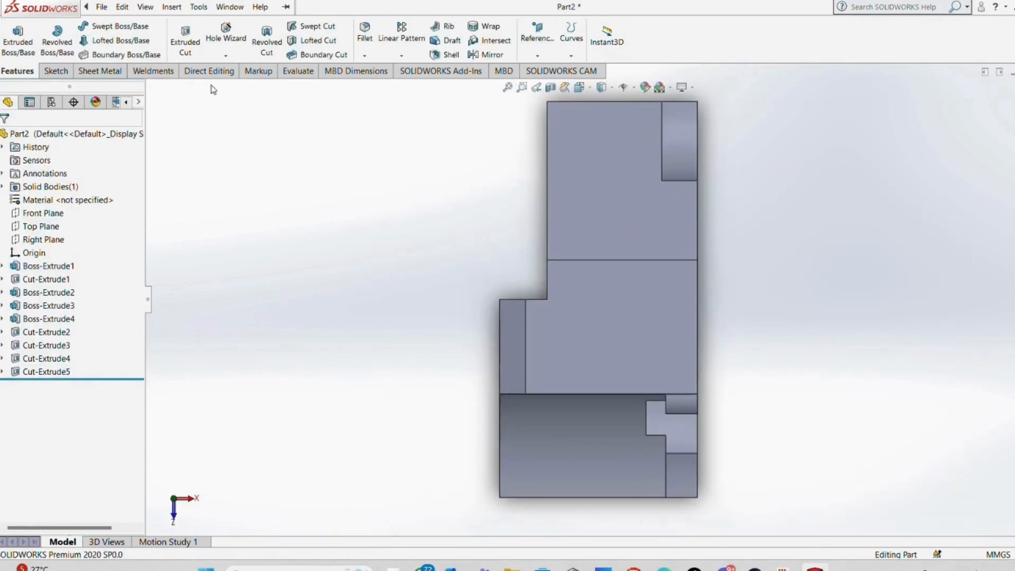
{"action": "left_click", "coordinate": [59, 72]}
{"action": "left_click", "coordinate": [112, 29]}
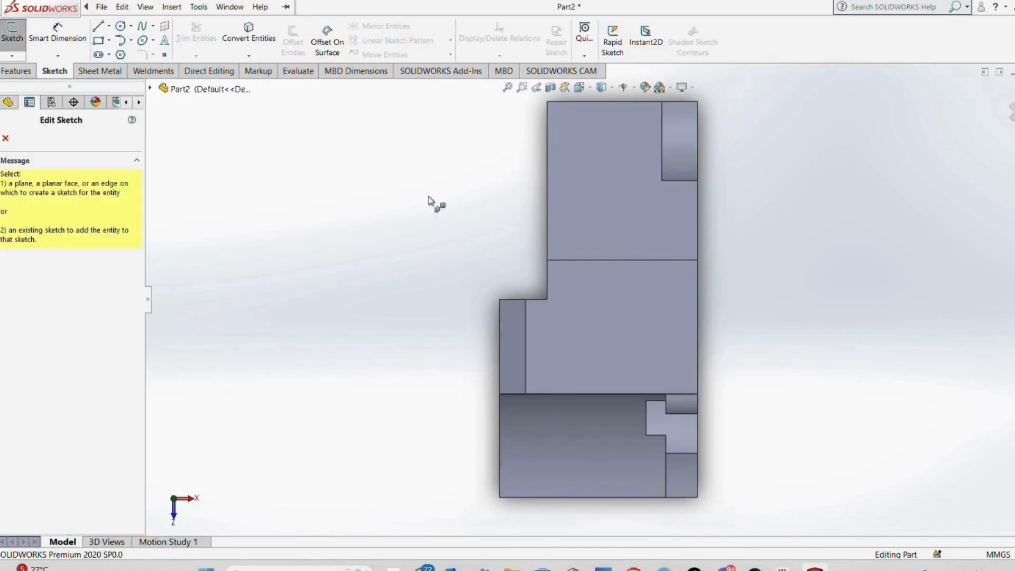
{"action": "left_click", "coordinate": [589, 346]}
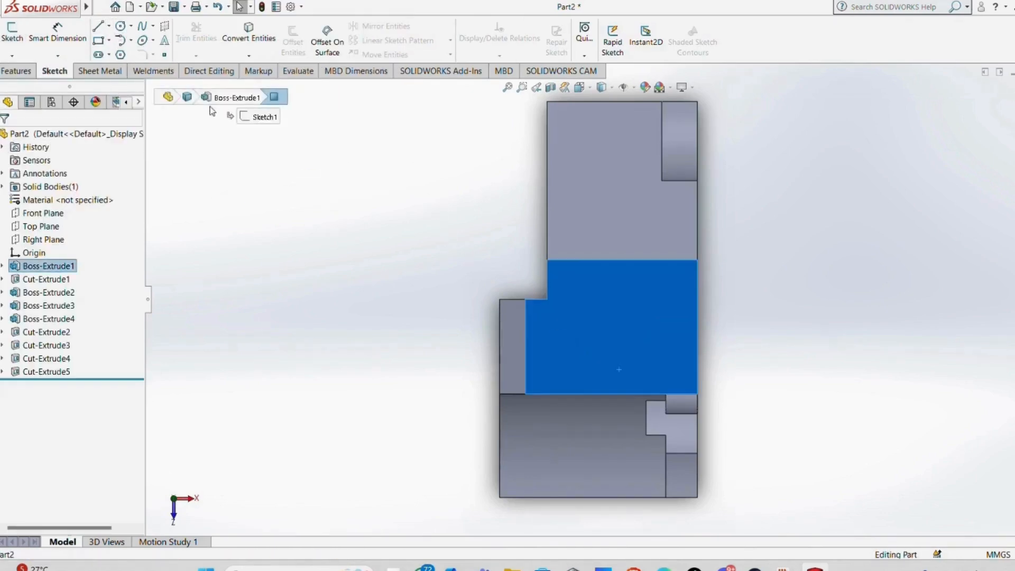
{"action": "left_click", "coordinate": [582, 347]}
{"action": "left_click", "coordinate": [607, 365]}
Set the circle's centre 9 mm behind the front edge of the top face.
{"action": "left_click", "coordinate": [58, 34]}
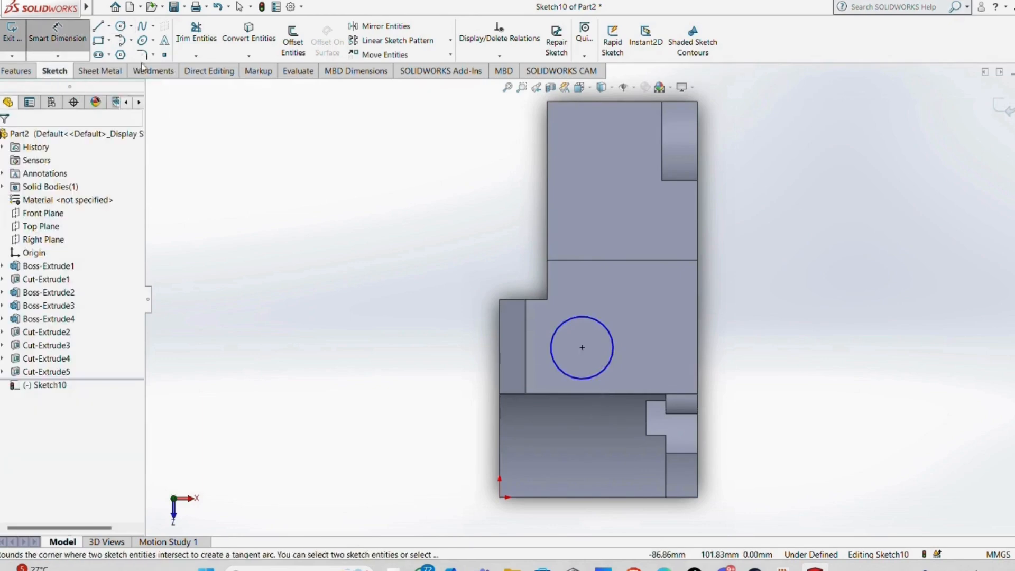
{"action": "left_click", "coordinate": [582, 347]}
{"action": "left_click", "coordinate": [522, 393]}
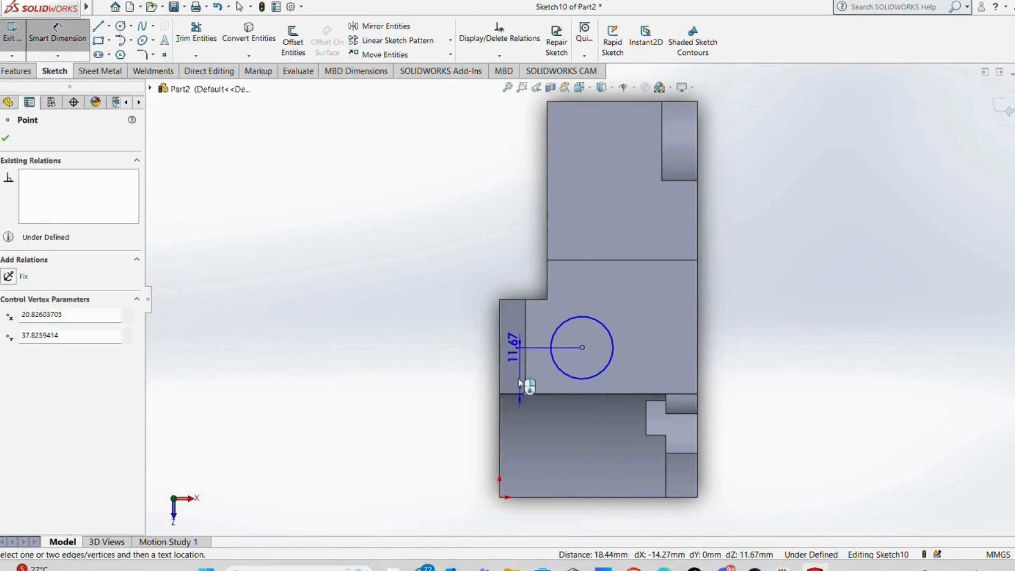
{"action": "left_click", "coordinate": [440, 334]}
{"action": "type", "text": "9"}
{"action": "key", "text": "Return"}
Set the circle's diameter to 10 mm.
{"action": "left_click", "coordinate": [612, 344]}
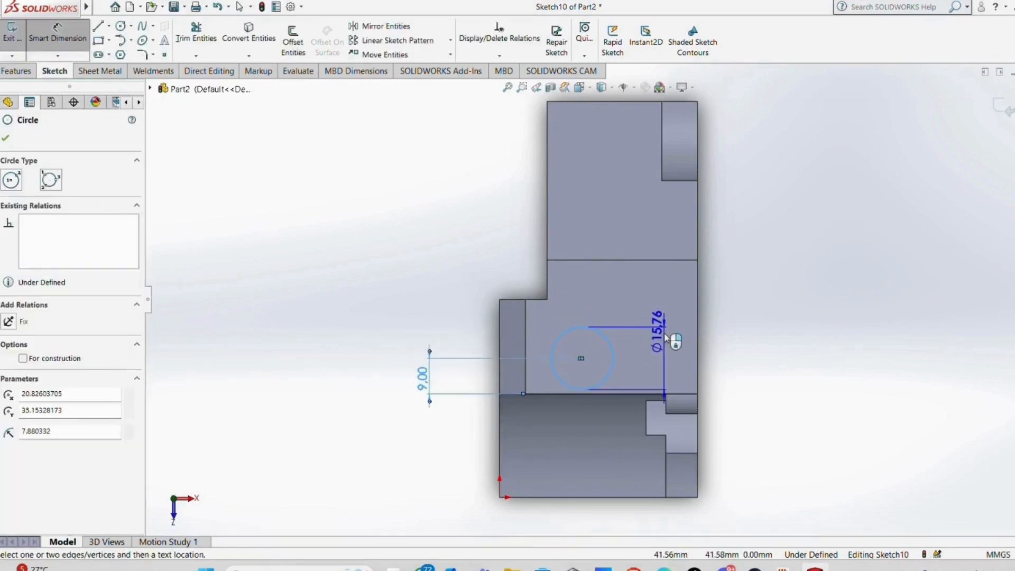
{"action": "left_click", "coordinate": [655, 327]}
{"action": "type", "text": "10"}
{"action": "key", "text": "Return"}
{"action": "left_click", "coordinate": [581, 359]}
{"action": "left_click", "coordinate": [697, 260]}
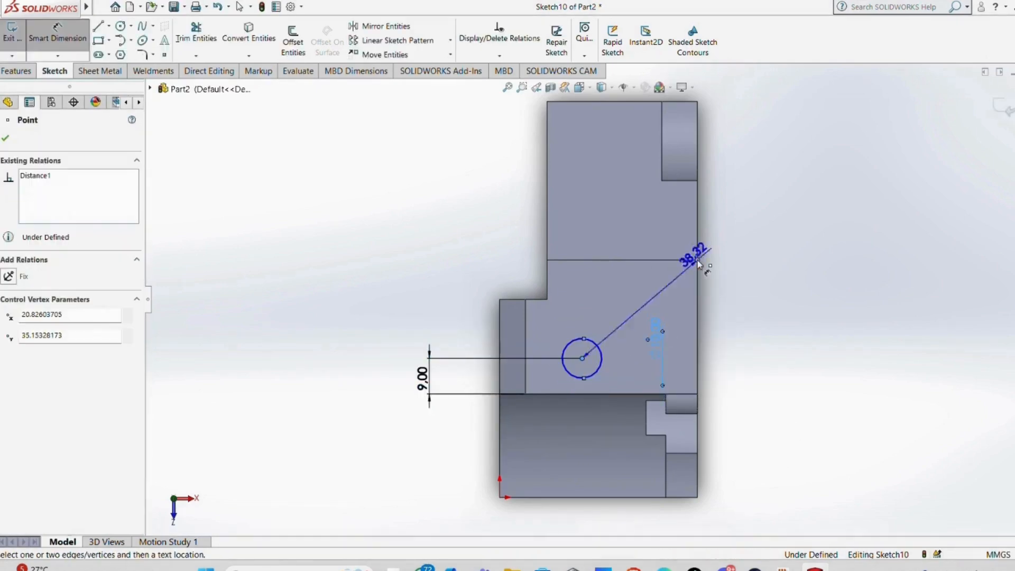
{"action": "left_click", "coordinate": [750, 291]}
{"action": "left_click", "coordinate": [619, 224]}
Set the circle's centre 30 mm from the block's straight side edge on the recess side.
{"action": "left_click", "coordinate": [581, 358]}
{"action": "left_click", "coordinate": [697, 336]}
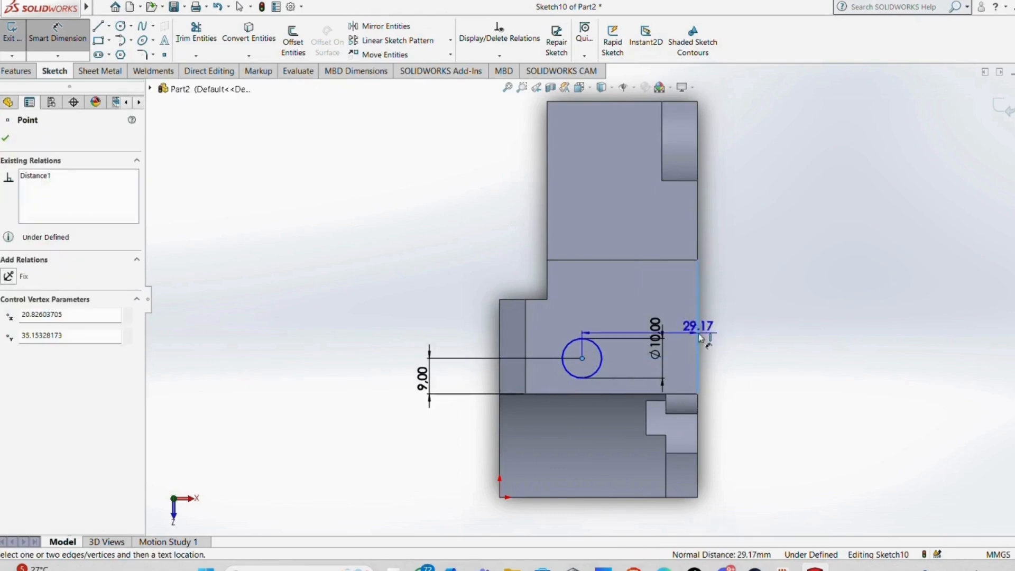
{"action": "left_click", "coordinate": [639, 224]}
{"action": "type", "text": "30"}
{"action": "key", "text": "Return"}
Cut-extrude the 10 mm circle into the block from the top face.
{"action": "left_click", "coordinate": [23, 72]}
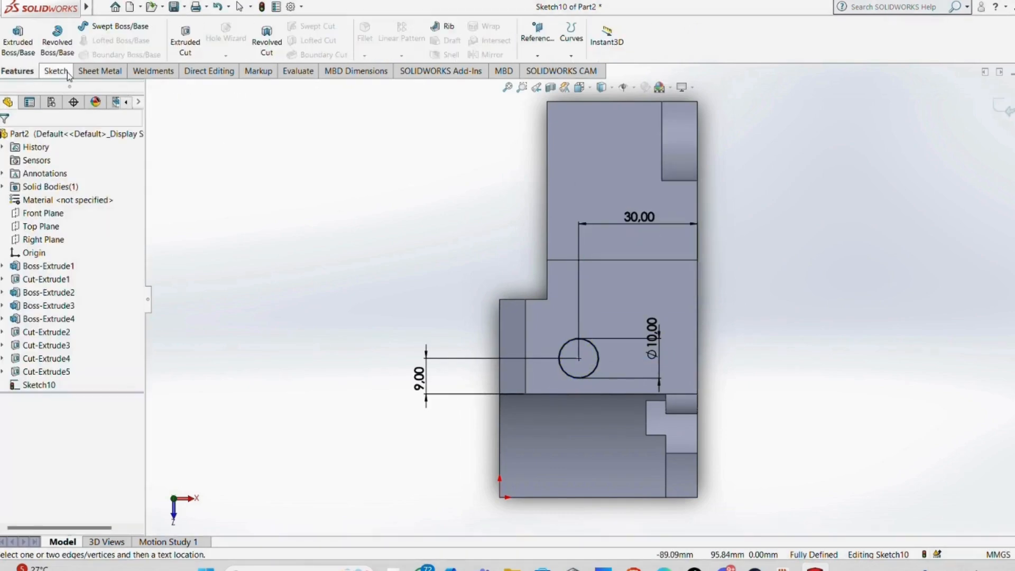
{"action": "left_click", "coordinate": [186, 43]}
{"action": "left_click", "coordinate": [12, 192]}
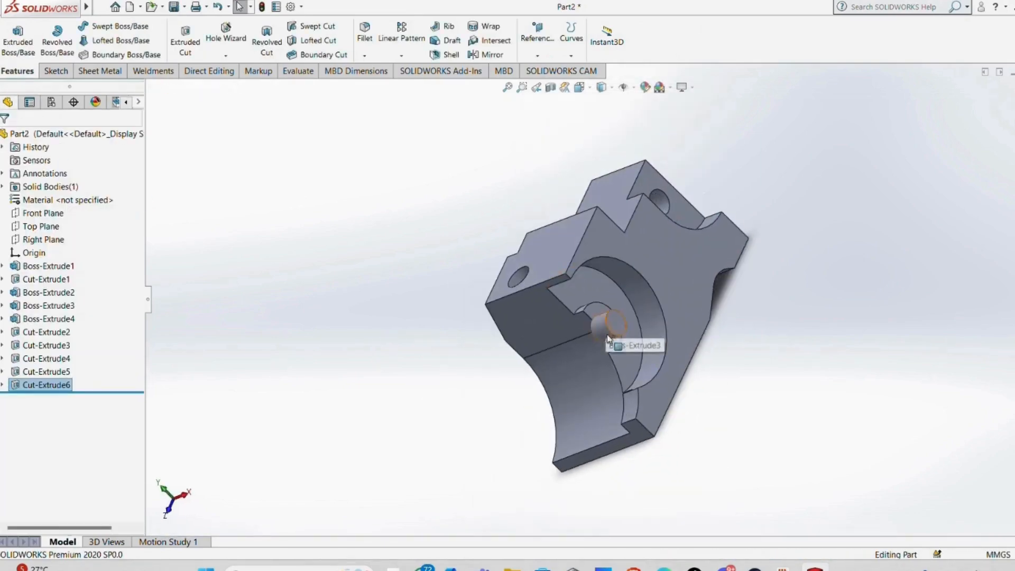
Assign Copper as the part's material.
{"action": "right_click", "coordinate": [74, 201]}
{"action": "left_click", "coordinate": [91, 207]}
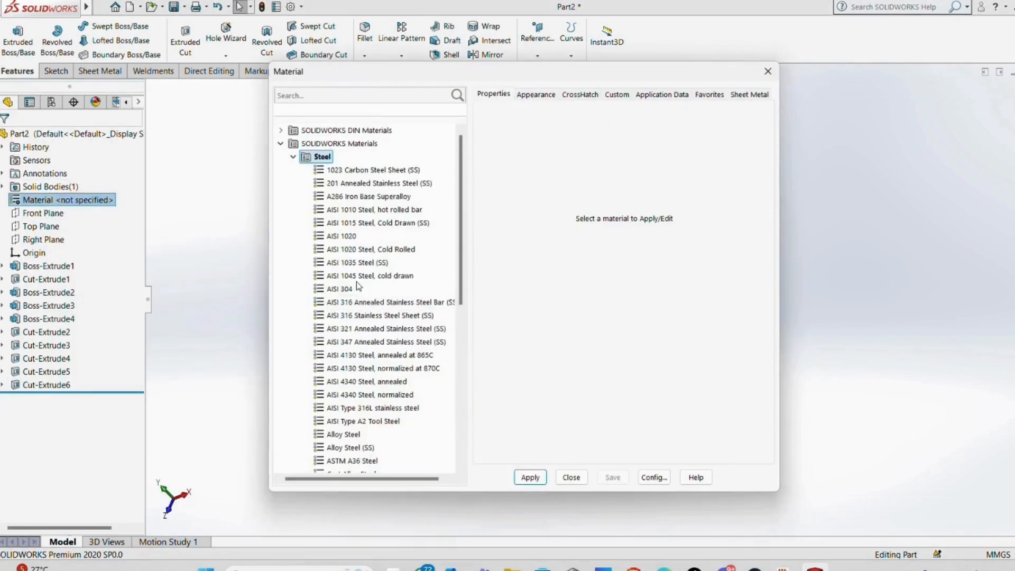
{"action": "scroll", "coordinate": [356, 283], "scroll_direction": "down", "scroll_amount": 8}
{"action": "left_click", "coordinate": [338, 290]}
{"action": "left_click", "coordinate": [293, 289]}
{"action": "left_click", "coordinate": [338, 341]}
{"action": "left_click", "coordinate": [530, 477]}
{"action": "left_click", "coordinate": [571, 478]}
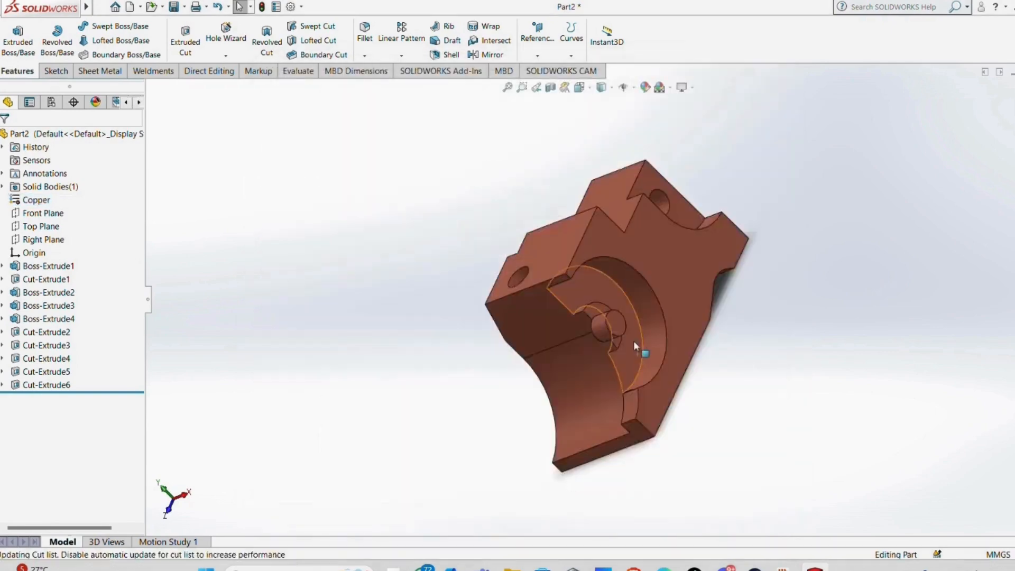
Create a new part and start a line sketch on the Right Plane.
{"action": "left_click", "coordinate": [128, 6]}
{"action": "left_click", "coordinate": [437, 427]}
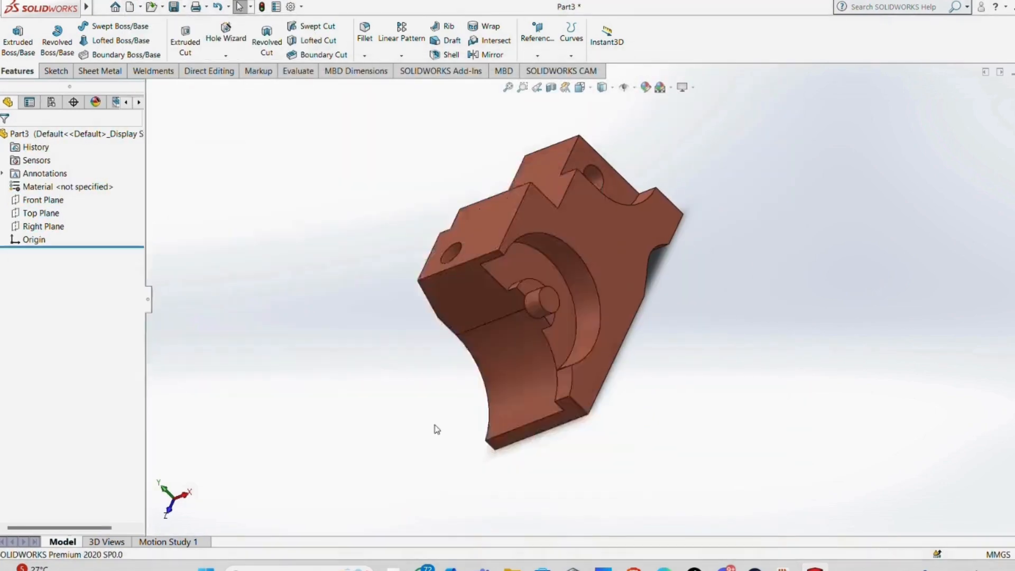
{"action": "left_click", "coordinate": [43, 227]}
{"action": "left_click", "coordinate": [127, 192]}
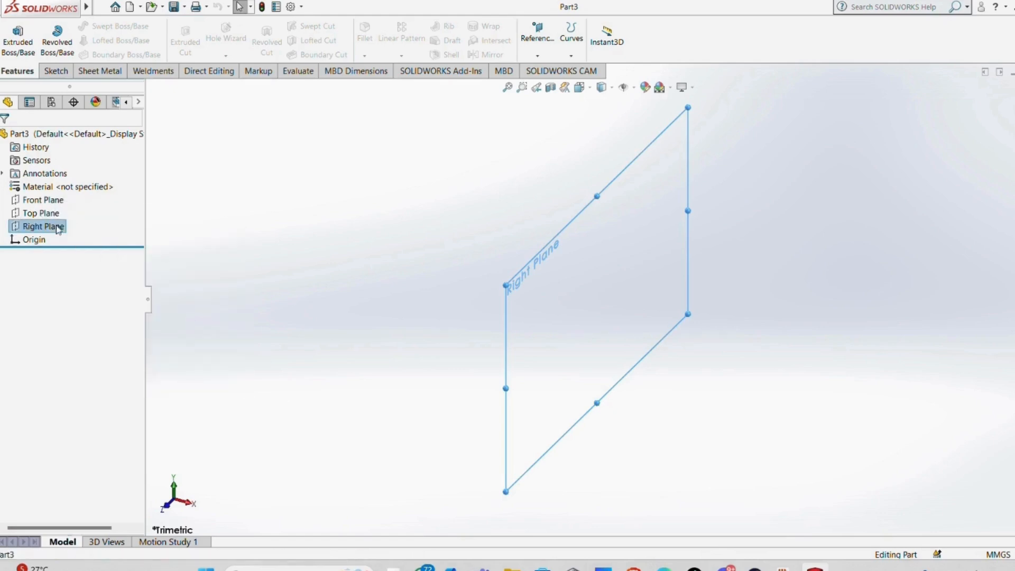
{"action": "left_click", "coordinate": [98, 26]}
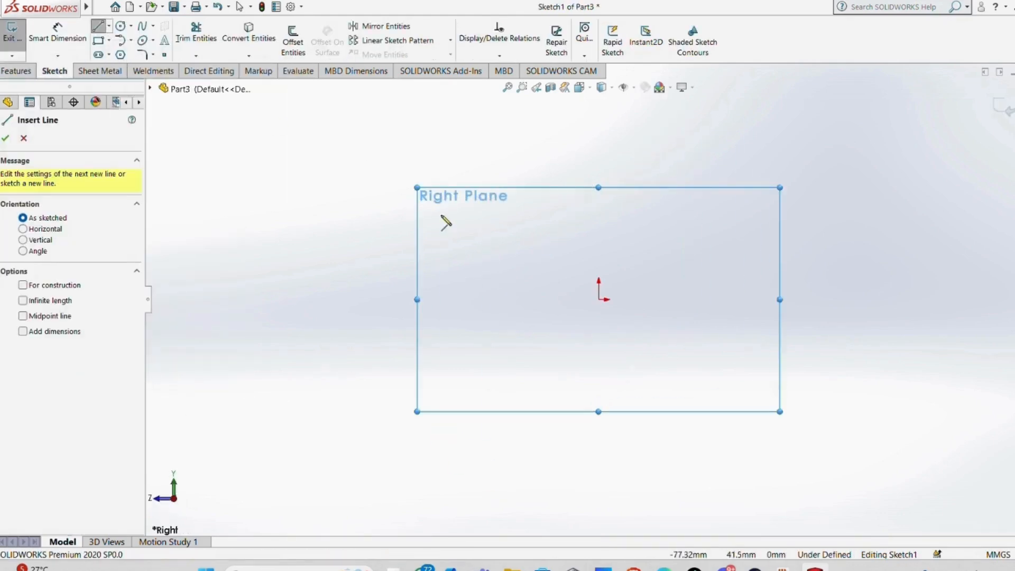
Draw a short vertical edge down to the origin and a base line with two rectangular feet, its first segment about 42 mm long.
{"action": "left_click", "coordinate": [599, 273]}
{"action": "left_click", "coordinate": [599, 299]}
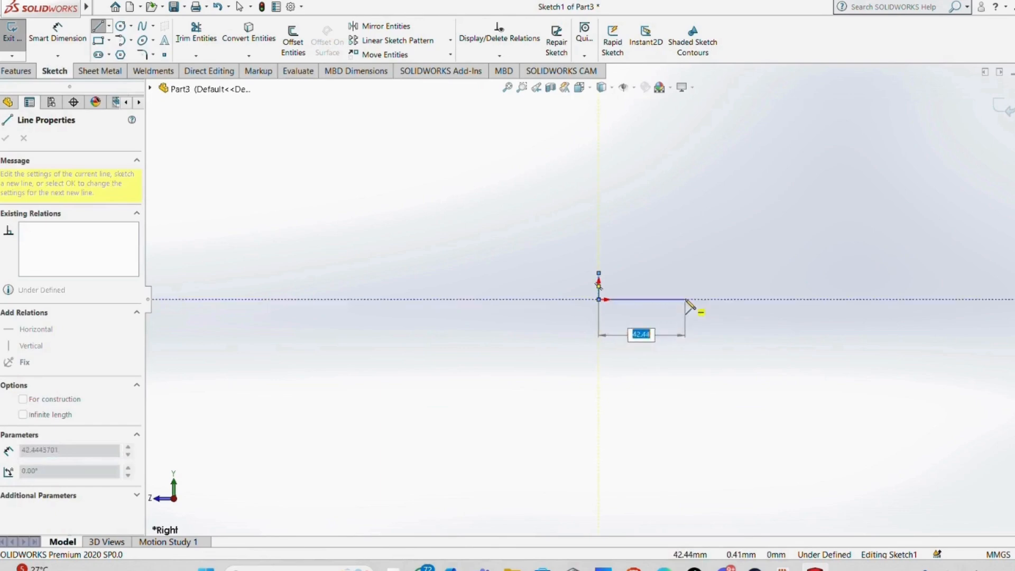
{"action": "left_click", "coordinate": [685, 299]}
{"action": "left_click", "coordinate": [684, 316]}
{"action": "left_click", "coordinate": [739, 316]}
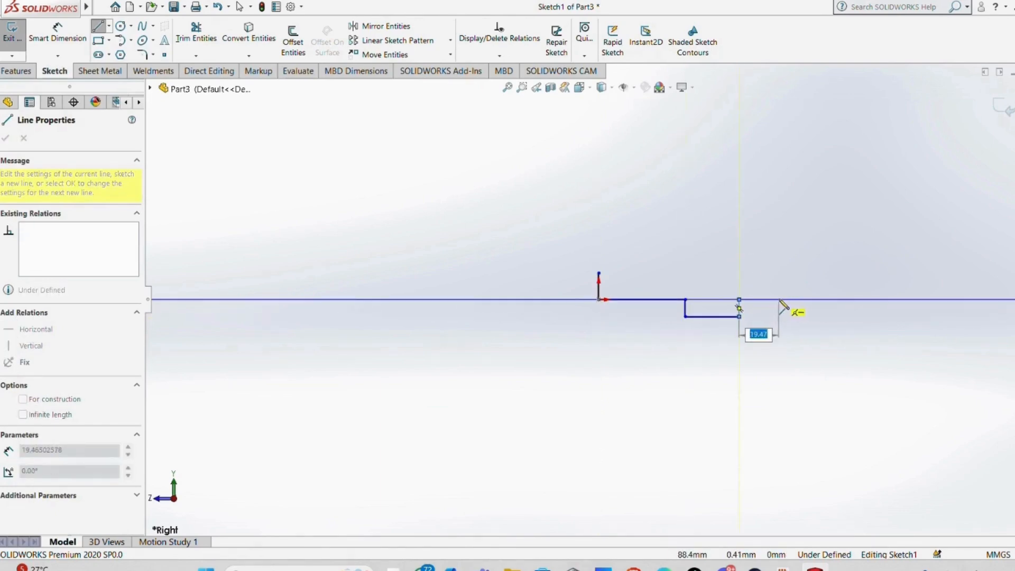
{"action": "left_click", "coordinate": [738, 299]}
{"action": "left_click", "coordinate": [767, 299]}
{"action": "left_click", "coordinate": [767, 316]}
{"action": "left_click", "coordinate": [811, 316]}
{"action": "left_click", "coordinate": [810, 299]}
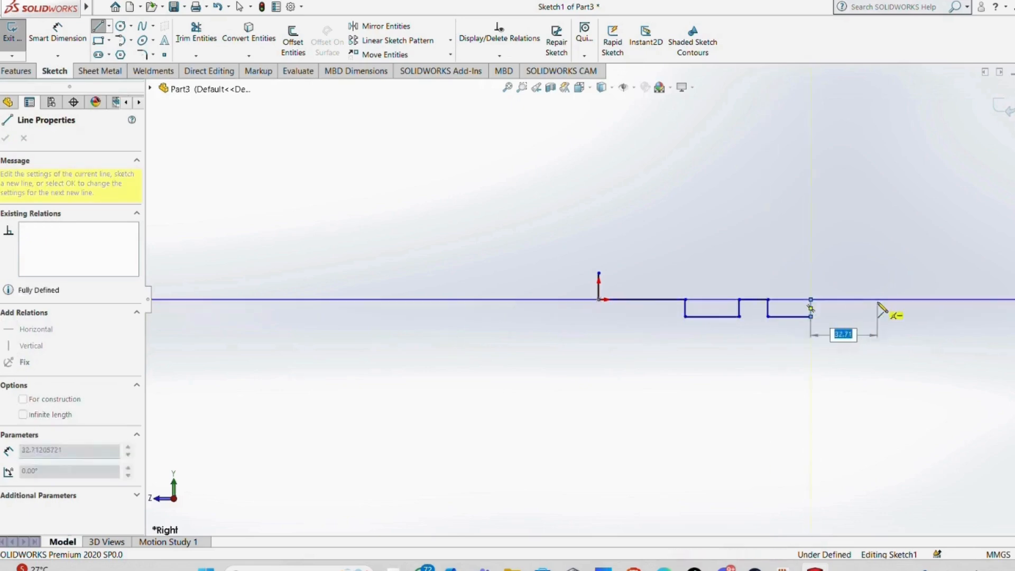
{"action": "left_click", "coordinate": [877, 299]}
{"action": "left_click", "coordinate": [843, 265]}
{"action": "left_click", "coordinate": [217, 7]}
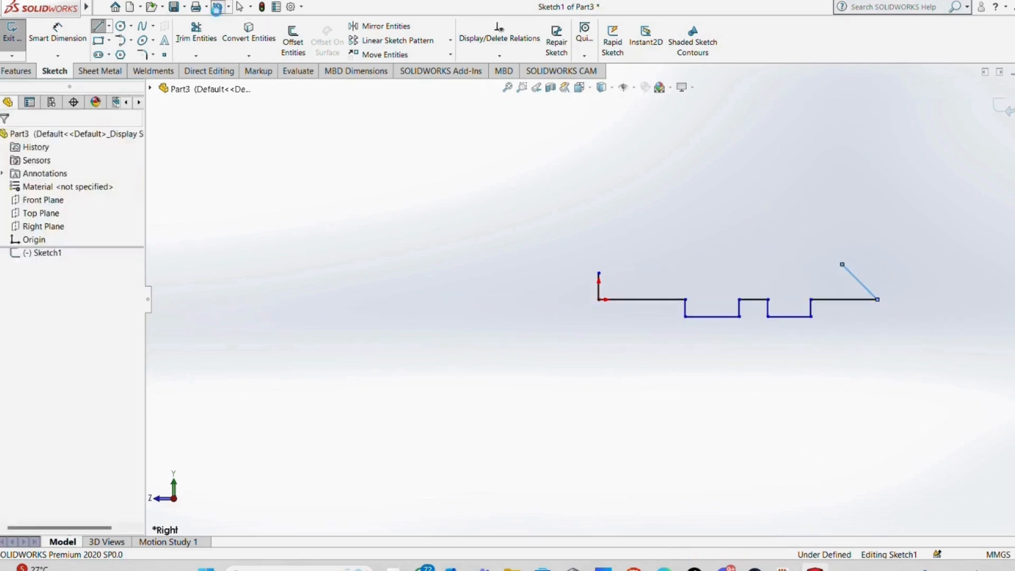
{"action": "left_click_drag", "start_coordinate": [877, 299], "coordinate": [875, 297]}
{"action": "key", "text": "Escape"}
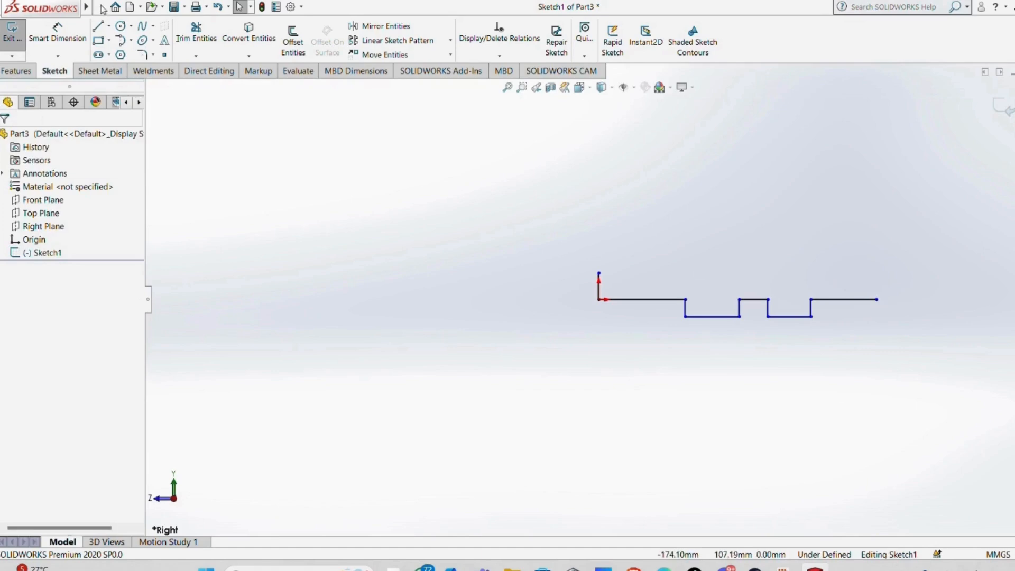
{"action": "key", "text": "l"}
{"action": "left_click", "coordinate": [875, 300]}
{"action": "left_click", "coordinate": [876, 234]}
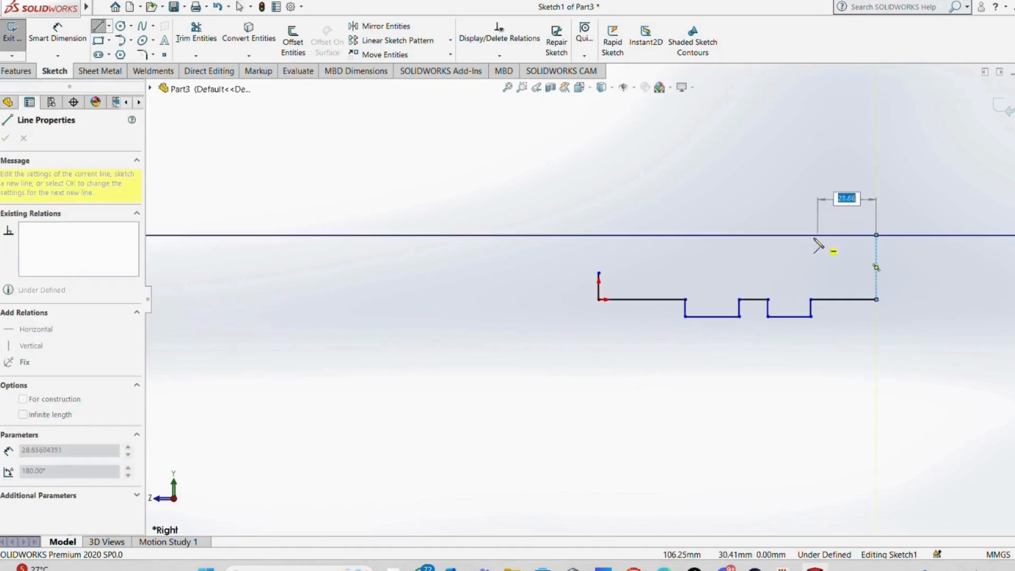
{"action": "left_click", "coordinate": [794, 235]}
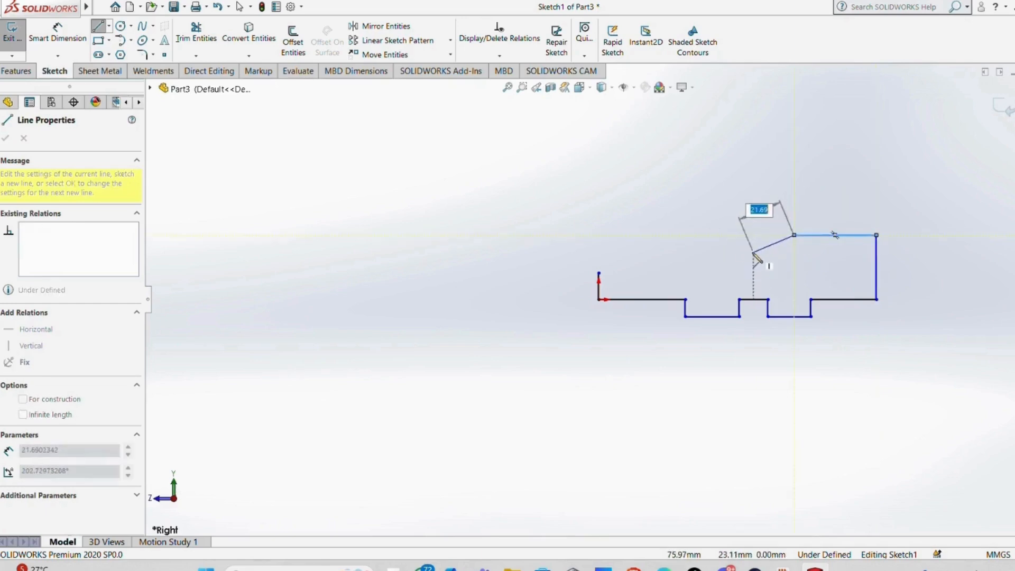
{"action": "left_click", "coordinate": [753, 254]}
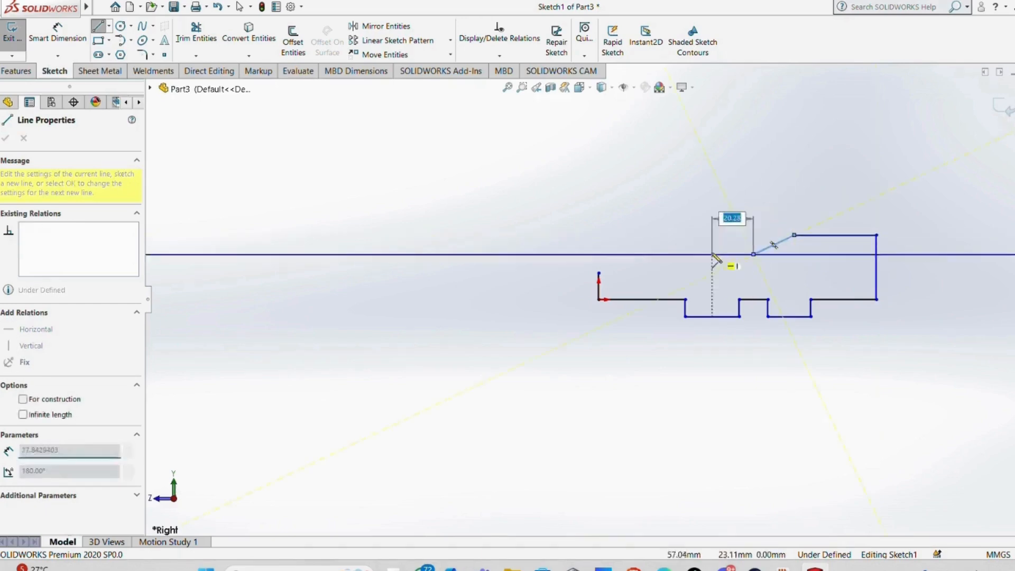
{"action": "left_click", "coordinate": [599, 254]}
{"action": "key", "text": "ctrl+z"}
{"action": "key", "text": "ctrl+z"}
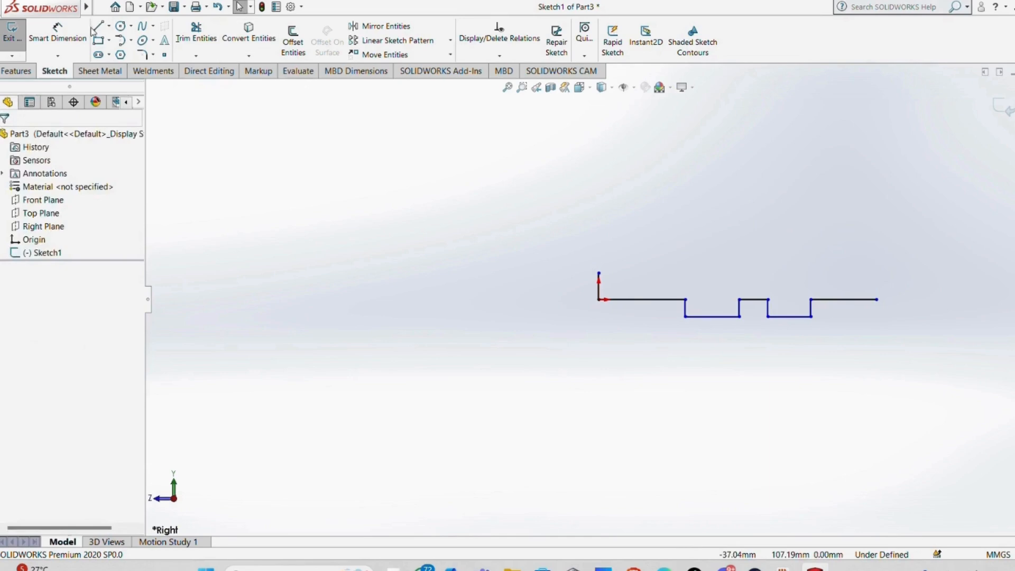
{"action": "left_click", "coordinate": [94, 29]}
{"action": "left_click", "coordinate": [876, 299]}
{"action": "left_click", "coordinate": [876, 243]}
{"action": "left_click", "coordinate": [796, 243]}
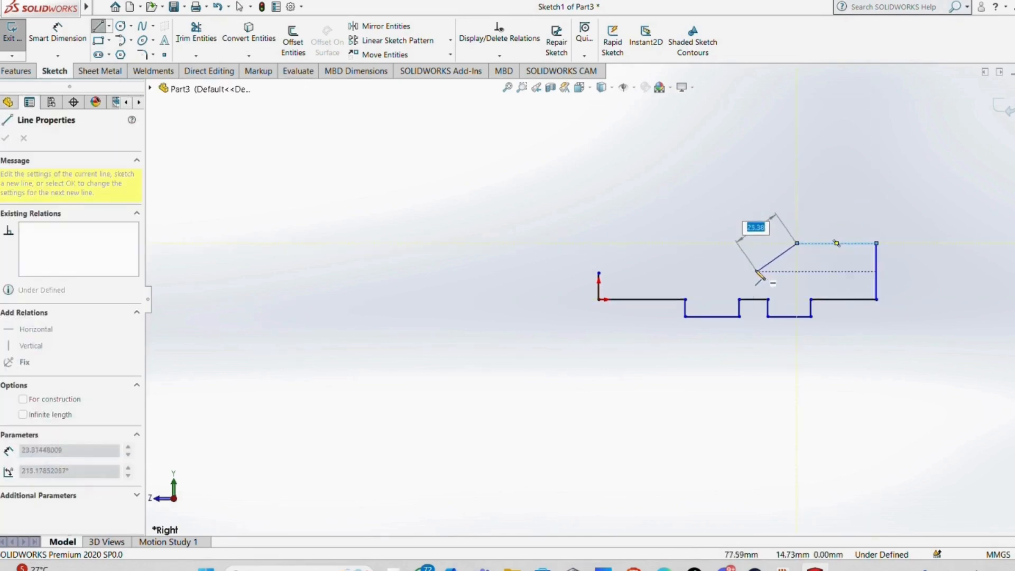
{"action": "left_click", "coordinate": [753, 271]}
{"action": "left_click", "coordinate": [598, 271]}
{"action": "scroll", "coordinate": [599, 271], "scroll_direction": "down", "scroll_amount": 3}
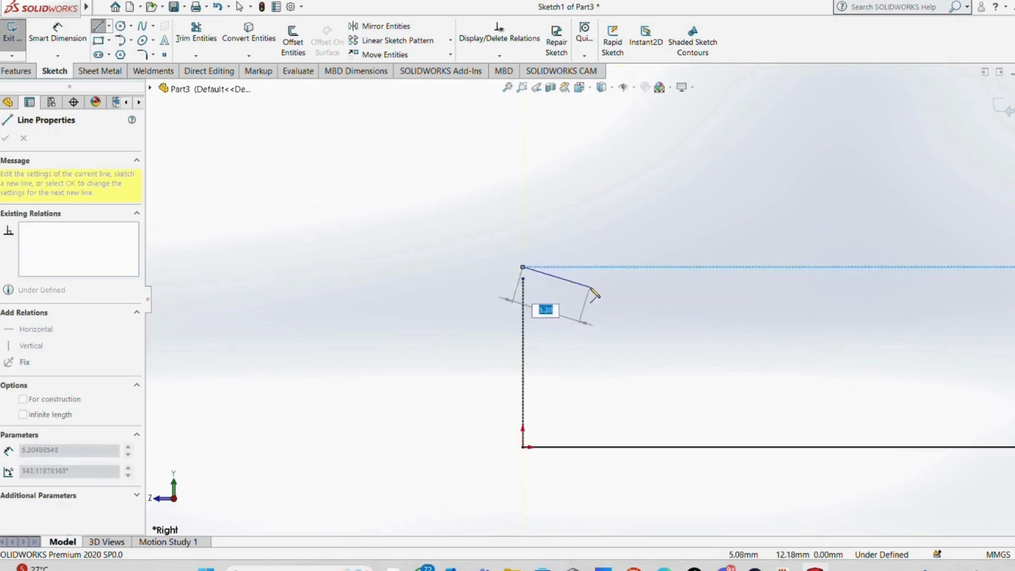
{"action": "key", "text": "ctrl+z"}
{"action": "key", "text": "ctrl+z"}
{"action": "key", "text": "ctrl+z"}
{"action": "key", "text": "ctrl+z"}
Close the profile with a vertical end edge, a short raised top edge, a downward slope and a long lower top edge.
{"action": "left_click", "coordinate": [95, 30]}
{"action": "left_click", "coordinate": [930, 327]}
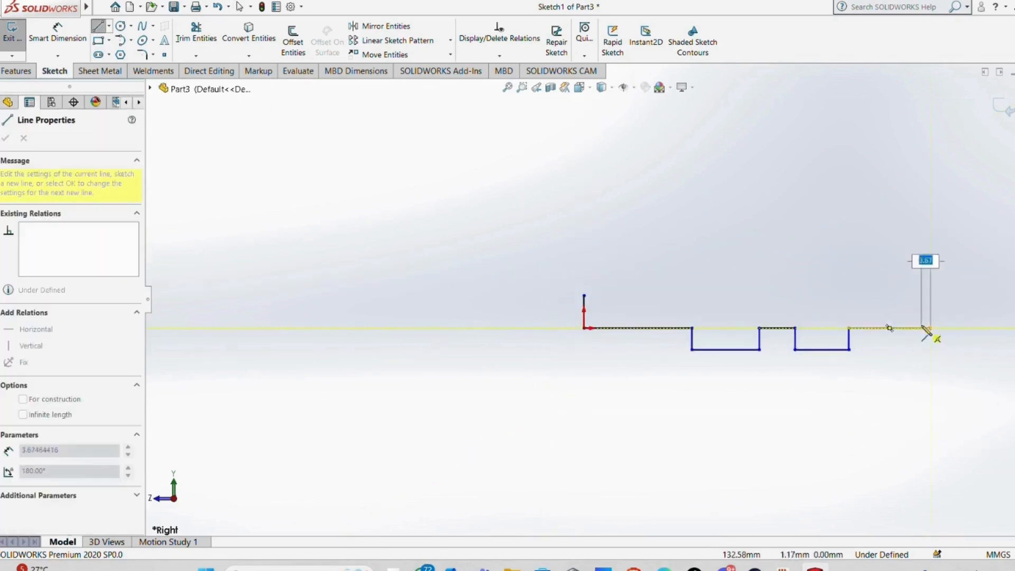
{"action": "left_click", "coordinate": [831, 268]}
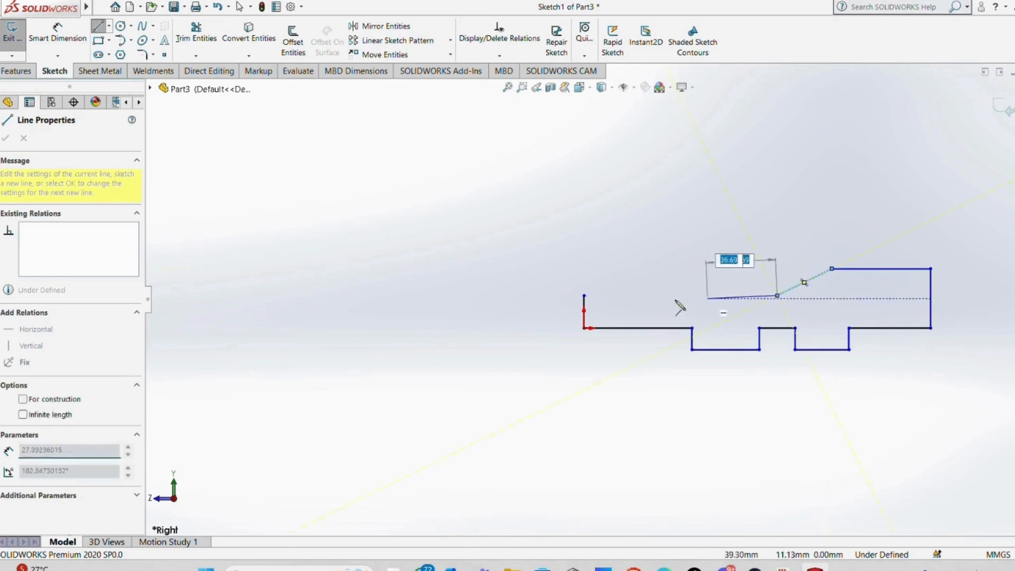
{"action": "left_click", "coordinate": [777, 294]}
{"action": "left_click", "coordinate": [583, 295]}
{"action": "key", "text": "Escape"}
Set the profile's edge at the origin to 25 mm high and the first foot's depth to 10 mm.
{"action": "left_click", "coordinate": [122, 7]}
{"action": "left_click", "coordinate": [591, 307]}
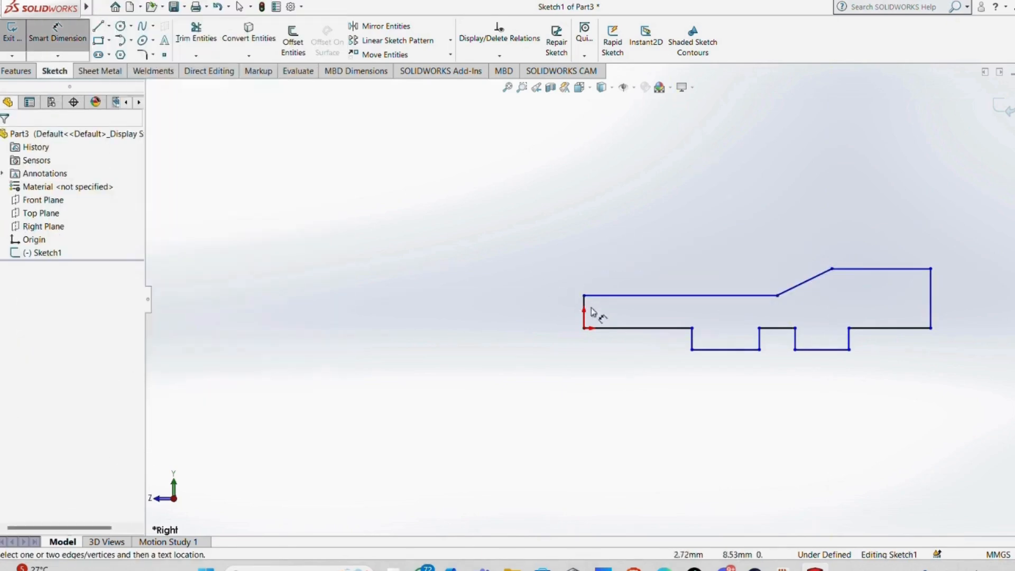
{"action": "left_click", "coordinate": [583, 311]}
{"action": "left_click", "coordinate": [487, 312]}
{"action": "type", "text": "25"}
{"action": "key", "text": "Return"}
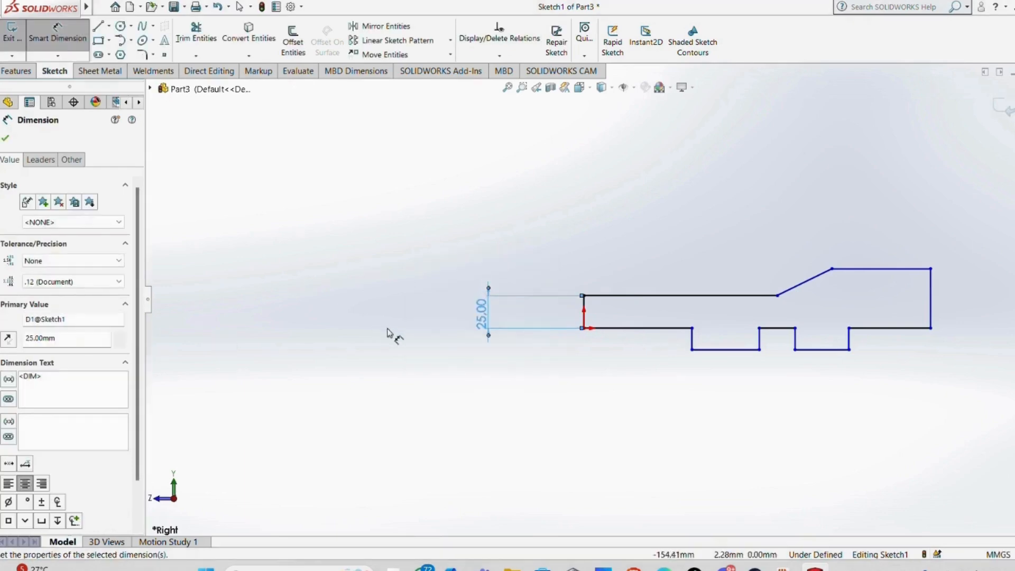
{"action": "left_click", "coordinate": [692, 349]}
{"action": "left_click", "coordinate": [583, 328]}
{"action": "left_click", "coordinate": [552, 340]}
{"action": "type", "text": "10"}
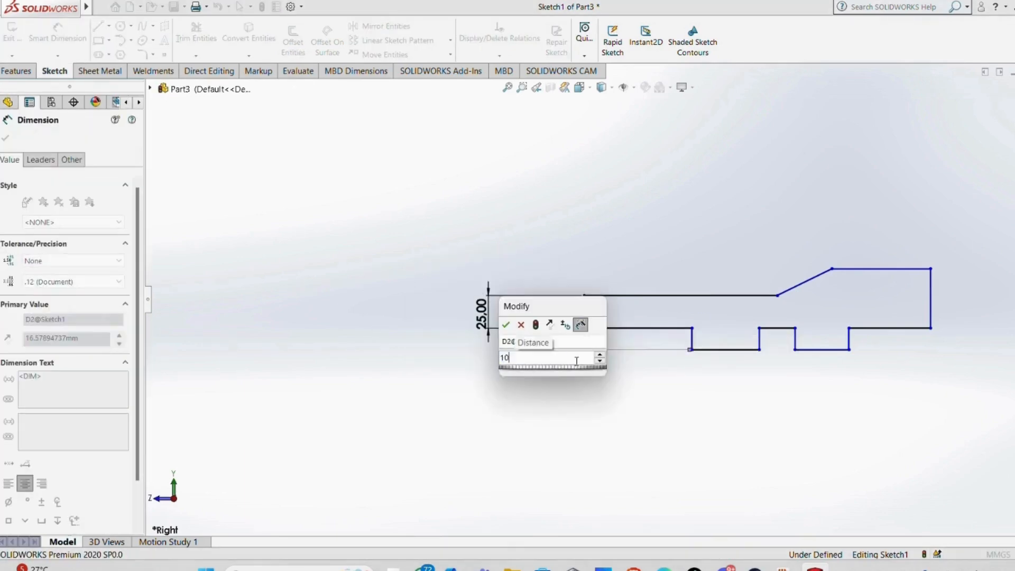
{"action": "key", "text": "Return"}
Set the base segment starting at the origin to 50 mm and add a width dimension to the first foot.
{"action": "left_click", "coordinate": [634, 328]}
{"action": "left_click", "coordinate": [641, 384]}
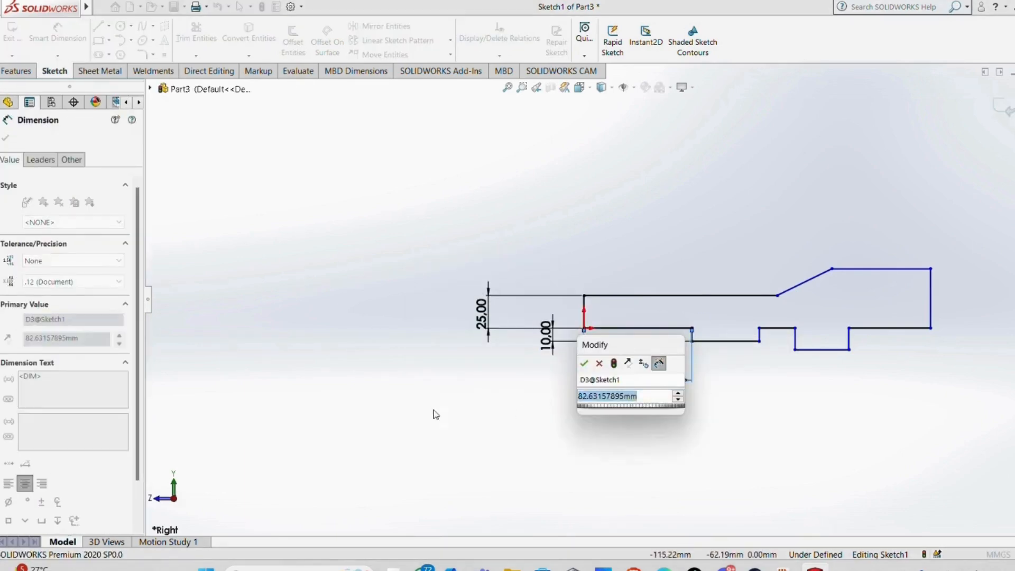
{"action": "type", "text": "50"}
{"action": "key", "text": "Return"}
{"action": "left_click", "coordinate": [695, 349]}
{"action": "left_click", "coordinate": [681, 404]}
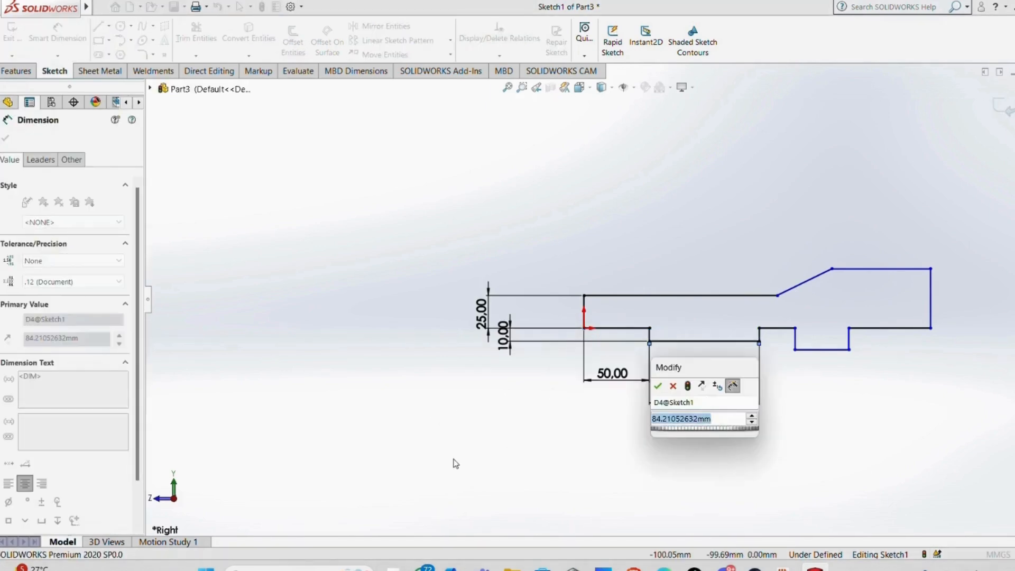
{"action": "type", "text": "37.5"}
{"action": "key", "text": "Return"}
{"action": "left_click", "coordinate": [757, 331]}
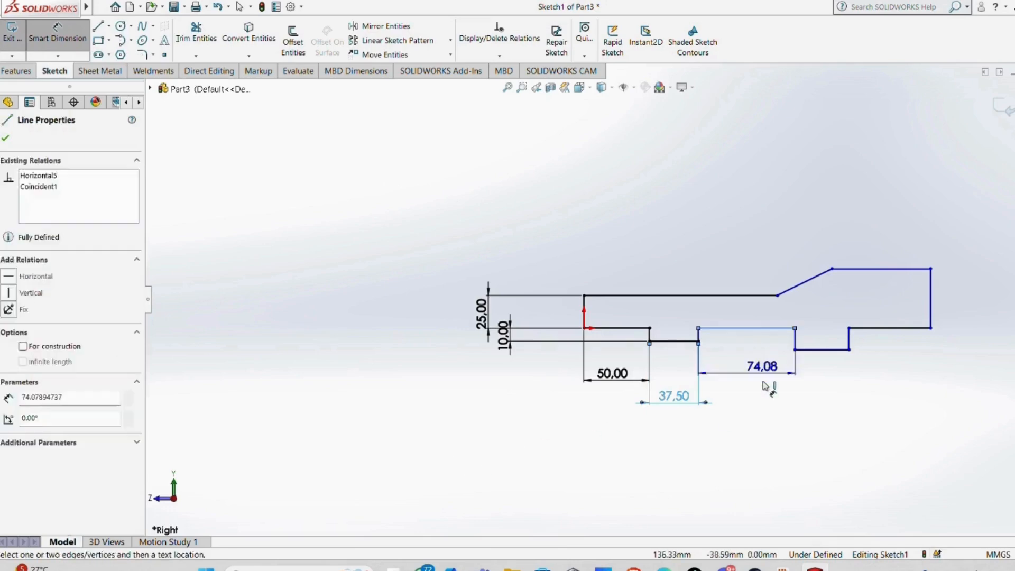
{"action": "left_click", "coordinate": [719, 396]}
{"action": "type", "text": "25"}
{"action": "key", "text": "Return"}
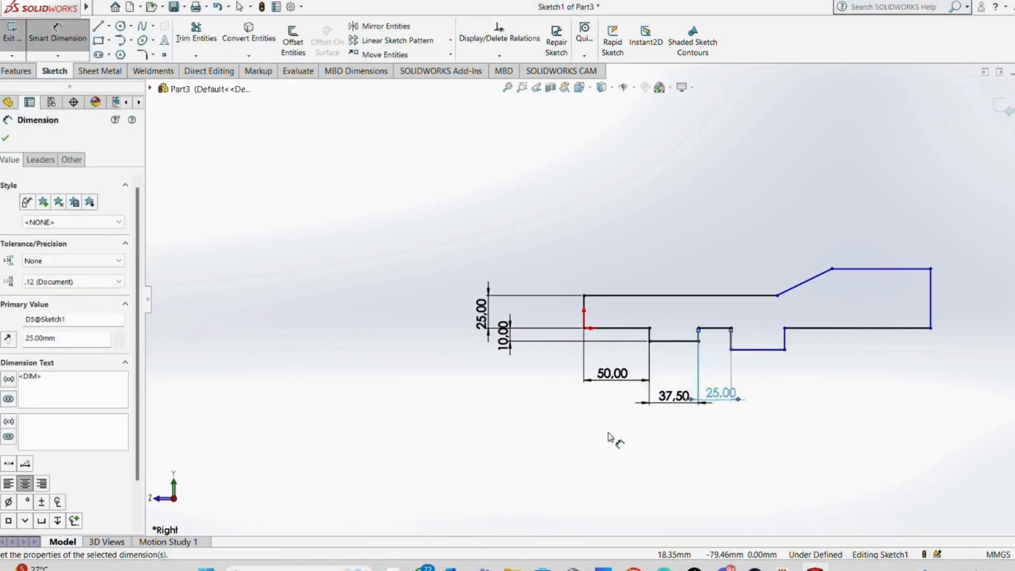
{"action": "left_click", "coordinate": [649, 341]}
{"action": "left_click", "coordinate": [217, 7]}
{"action": "left_click", "coordinate": [216, 7]}
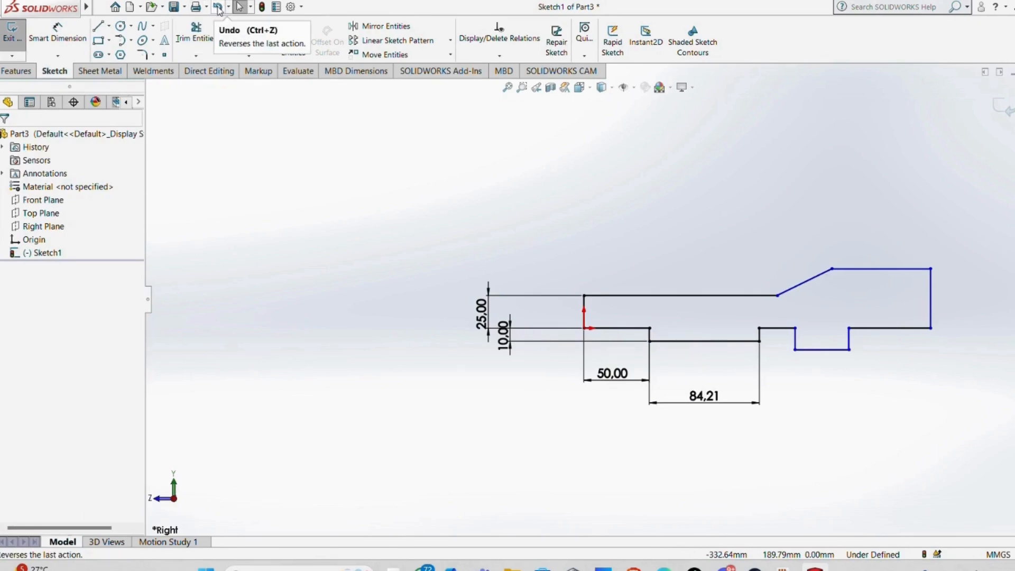
Delete the three lines that form the second foot.
{"action": "scroll", "coordinate": [815, 442], "scroll_direction": "down", "scroll_amount": 2}
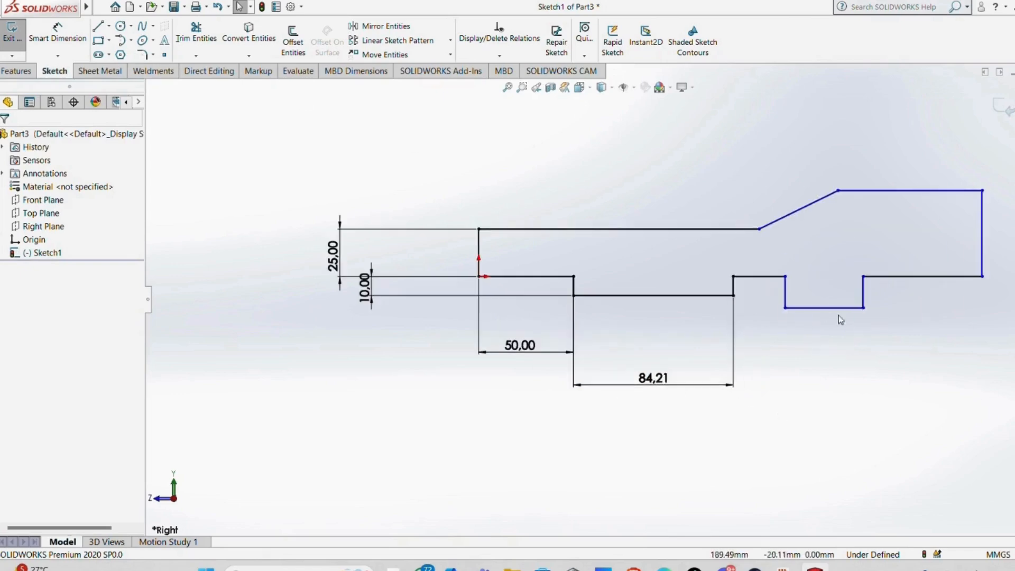
{"action": "right_click", "coordinate": [838, 307]}
{"action": "left_click", "coordinate": [871, 485]}
{"action": "right_click", "coordinate": [785, 291]}
{"action": "left_click", "coordinate": [823, 472]}
{"action": "right_click", "coordinate": [863, 291]}
{"action": "left_click", "coordinate": [897, 470]}
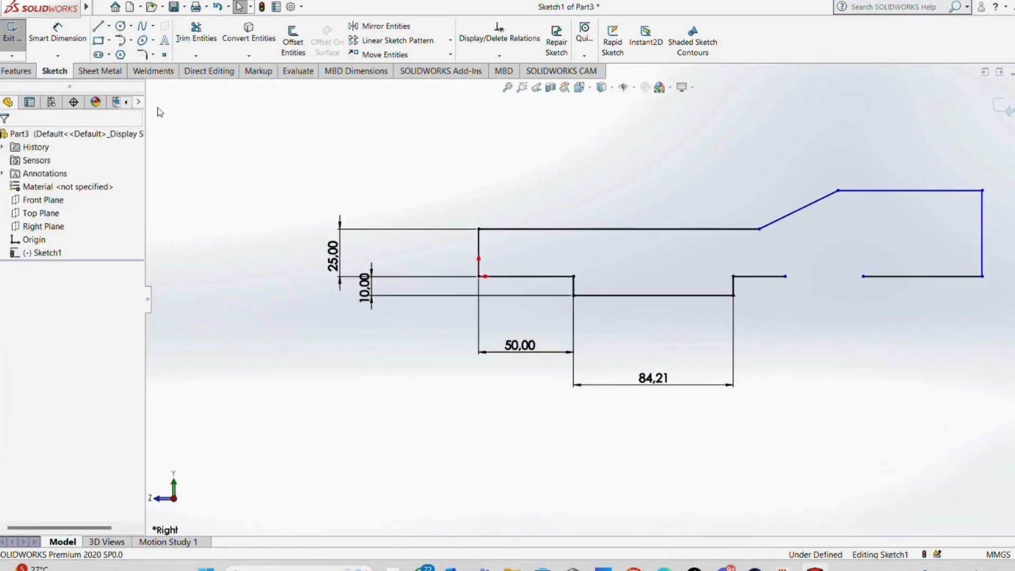
Redraw the second foot as a three-sided line chain, level with the first foot and 10 mm deep.
{"action": "key", "text": "l"}
{"action": "left_click", "coordinate": [863, 295]}
{"action": "left_click", "coordinate": [786, 295]}
{"action": "left_click", "coordinate": [785, 275]}
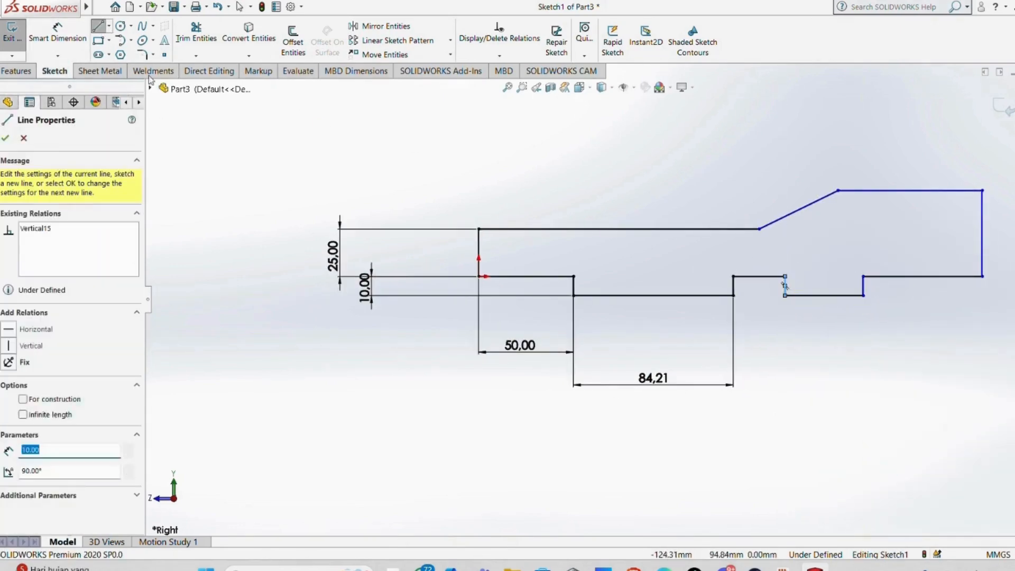
{"action": "key", "text": "Escape"}
Set the first foot's width to 37.5 mm and the gap between the feet to 25 mm.
{"action": "double_click", "coordinate": [650, 377]}
{"action": "type", "text": "3"}
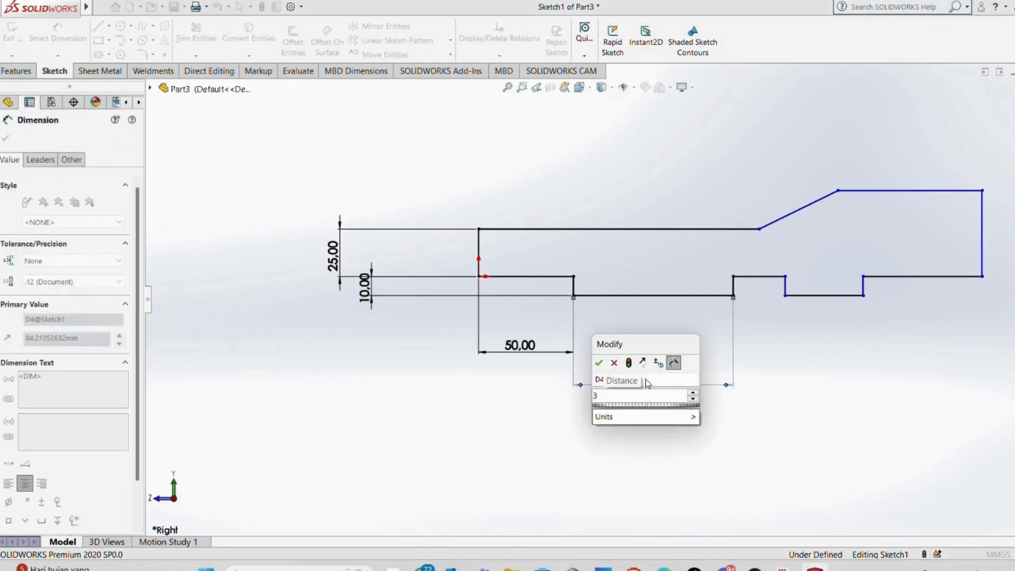
{"action": "type", "text": "7.5"}
{"action": "key", "text": "Return"}
{"action": "left_click", "coordinate": [686, 277]}
{"action": "left_click", "coordinate": [707, 344]}
{"action": "type", "text": "25"}
{"action": "key", "text": "Return"}
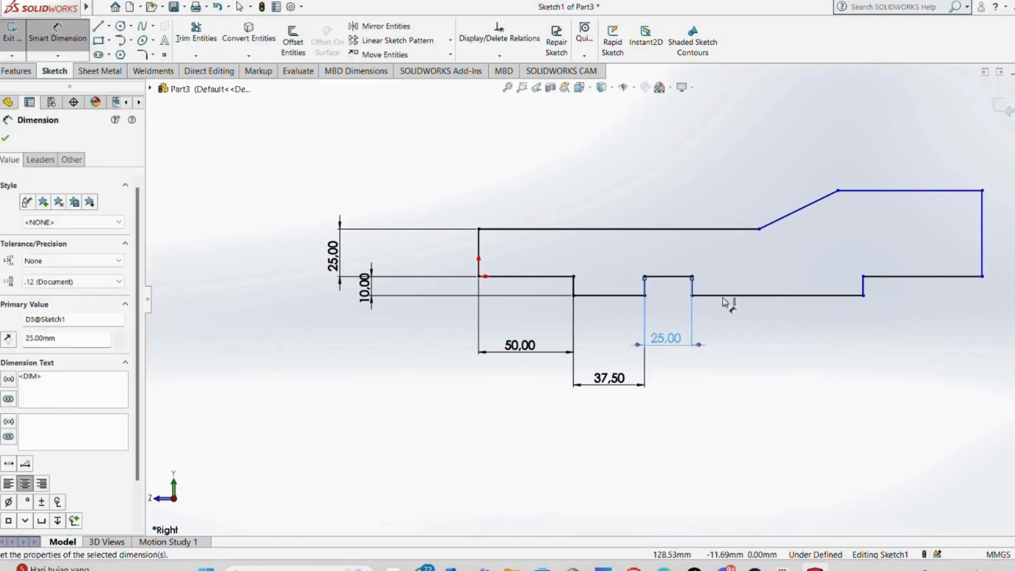
{"action": "left_click", "coordinate": [724, 296]}
{"action": "left_click", "coordinate": [761, 376]}
{"action": "right_click", "coordinate": [761, 374]}
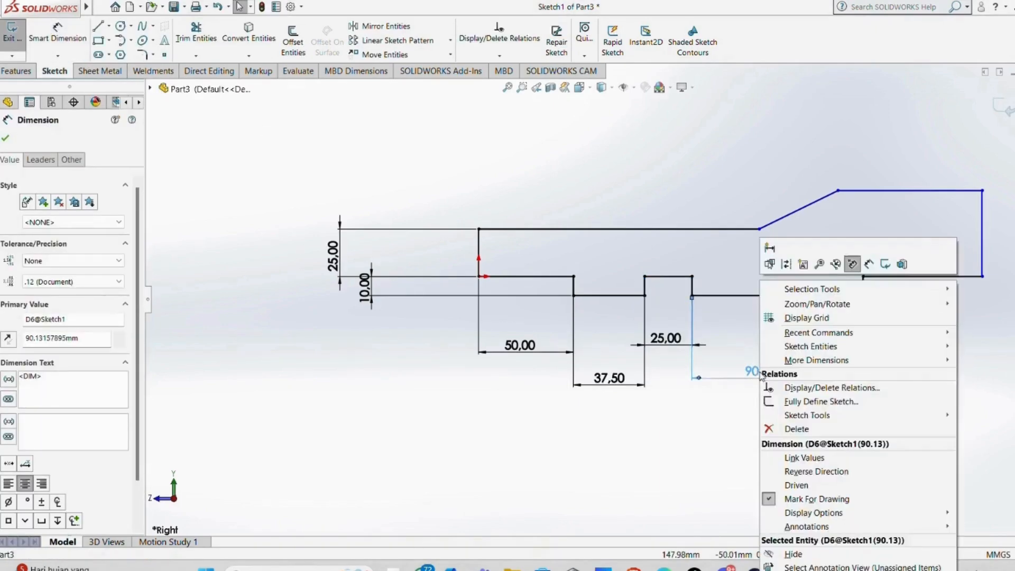
{"action": "left_click", "coordinate": [796, 428]}
Set the overall span across both feet to 100 mm.
{"action": "left_click", "coordinate": [58, 31]}
{"action": "left_click", "coordinate": [863, 295]}
{"action": "left_click", "coordinate": [573, 295]}
{"action": "left_click", "coordinate": [715, 403]}
{"action": "key", "text": "Return"}
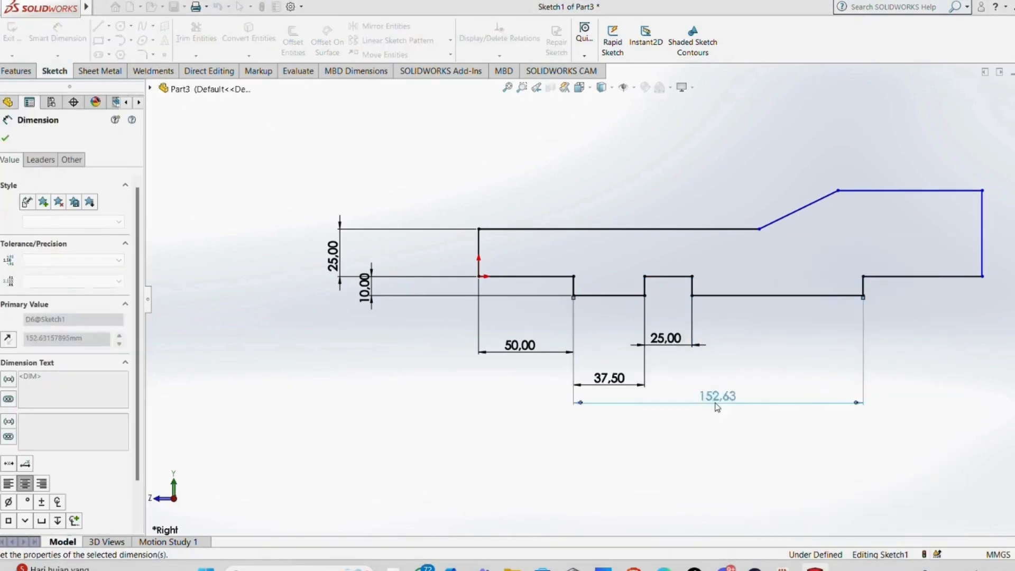
{"action": "type", "text": "100"}
{"action": "key", "text": "Return"}
Set the tall end edge to 40 mm high and the raised top edge to 60 mm long.
{"action": "left_click", "coordinate": [983, 241]}
{"action": "left_click", "coordinate": [1012, 243]}
{"action": "type", "text": "40"}
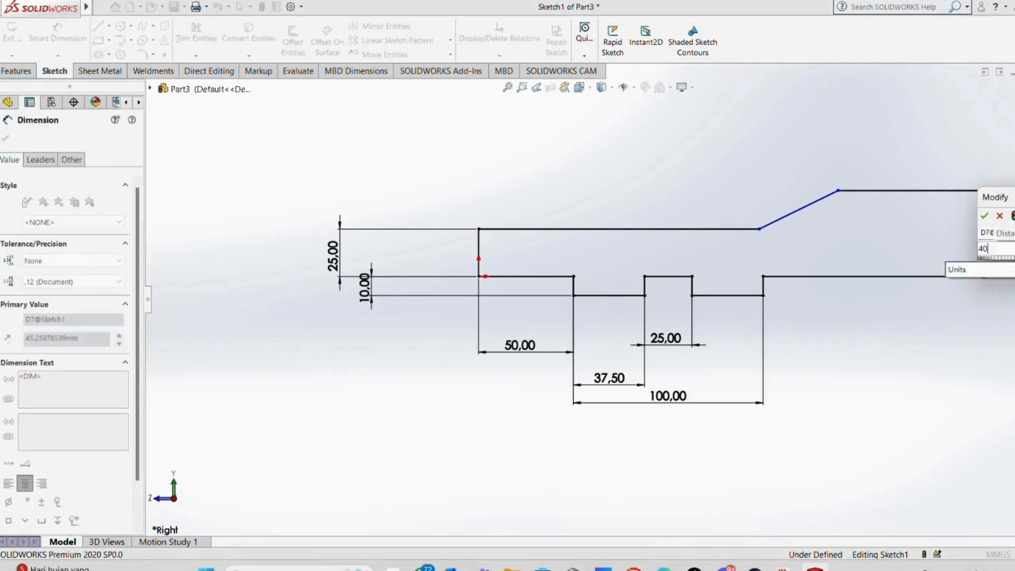
{"action": "key", "text": "Return"}
{"action": "left_click", "coordinate": [892, 200]}
{"action": "left_click", "coordinate": [910, 156]}
{"action": "type", "text": "60"}
{"action": "key", "text": "Return"}
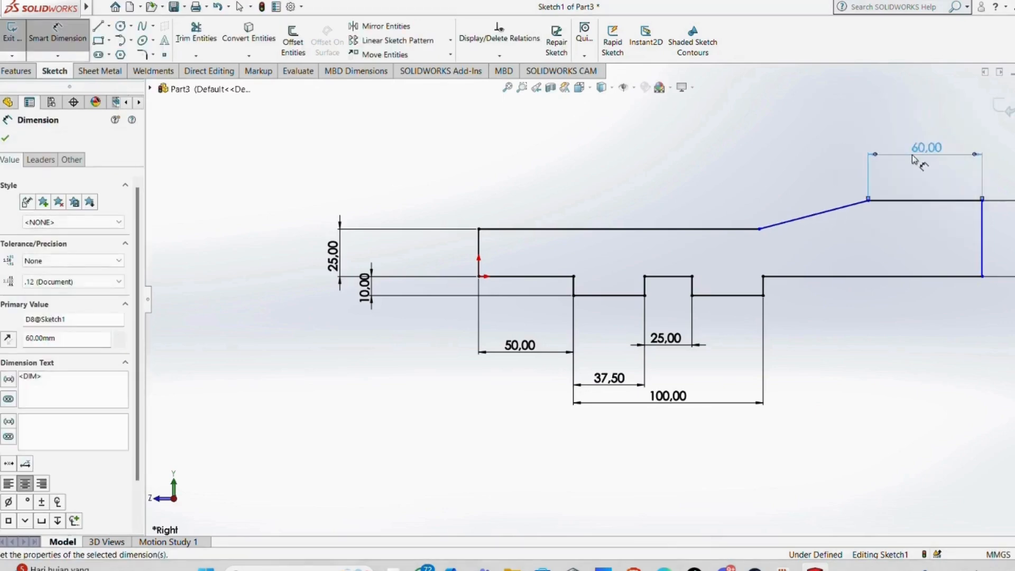
Set the lower top edge to 100 mm long and the profile's overall length to 200 mm.
{"action": "left_click", "coordinate": [661, 229]}
{"action": "left_click", "coordinate": [566, 170]}
{"action": "type", "text": "100"}
{"action": "key", "text": "Return"}
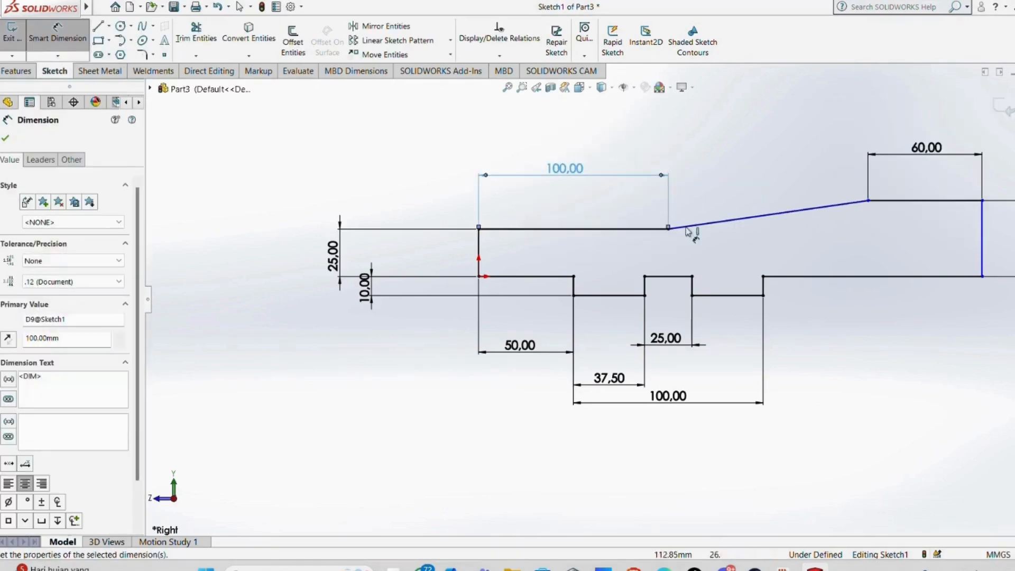
{"action": "left_click", "coordinate": [977, 202]}
{"action": "left_click", "coordinate": [729, 118]}
{"action": "type", "text": "200"}
{"action": "key", "text": "Return"}
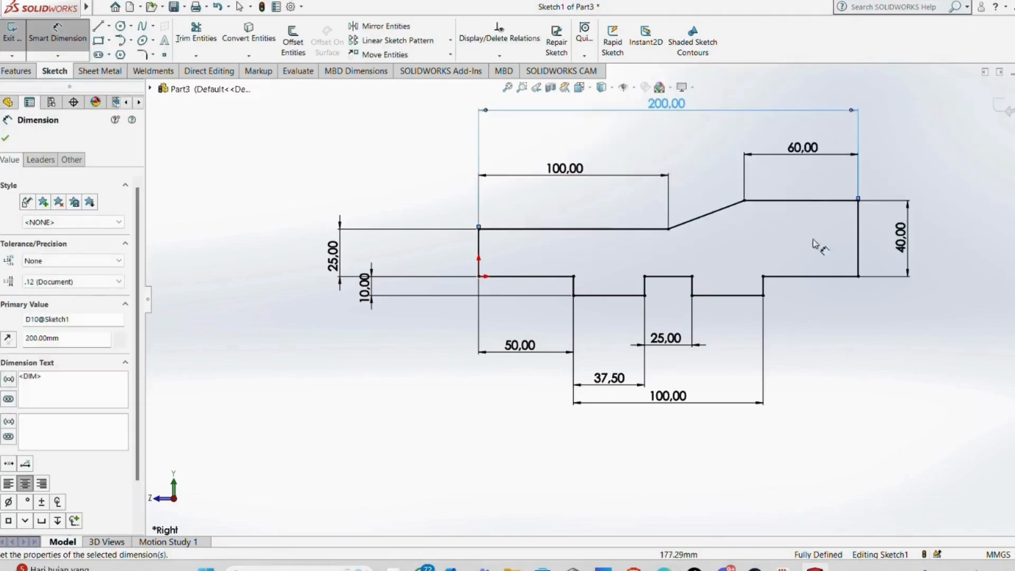
{"action": "left_click", "coordinate": [855, 336]}
Extrude the notched profile 160 mm.
{"action": "left_click", "coordinate": [17, 71]}
{"action": "left_click", "coordinate": [18, 42]}
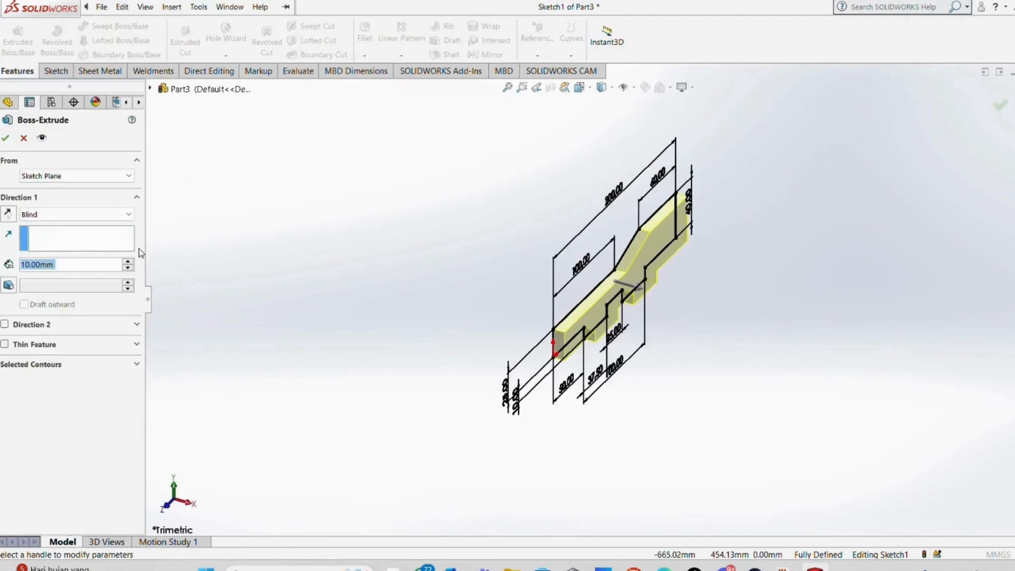
{"action": "type", "text": "160"}
{"action": "key", "text": "Return"}
{"action": "key", "text": "Return"}
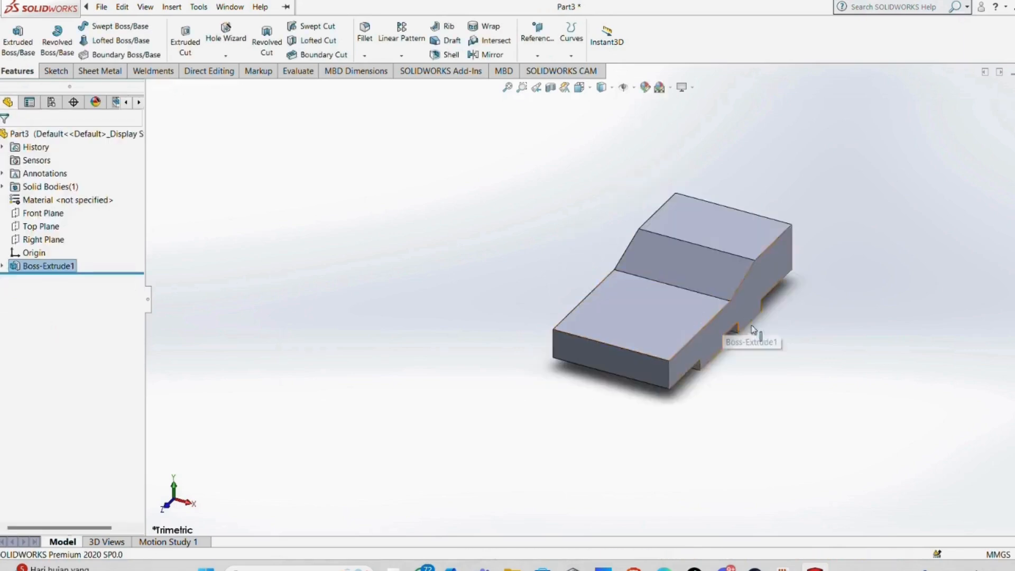
Create an angled reference plane from the lower top face, passing through the edge at the foot of the slope.
{"action": "left_click", "coordinate": [624, 309]}
{"action": "left_click", "coordinate": [537, 38]}
{"action": "left_click", "coordinate": [549, 80]}
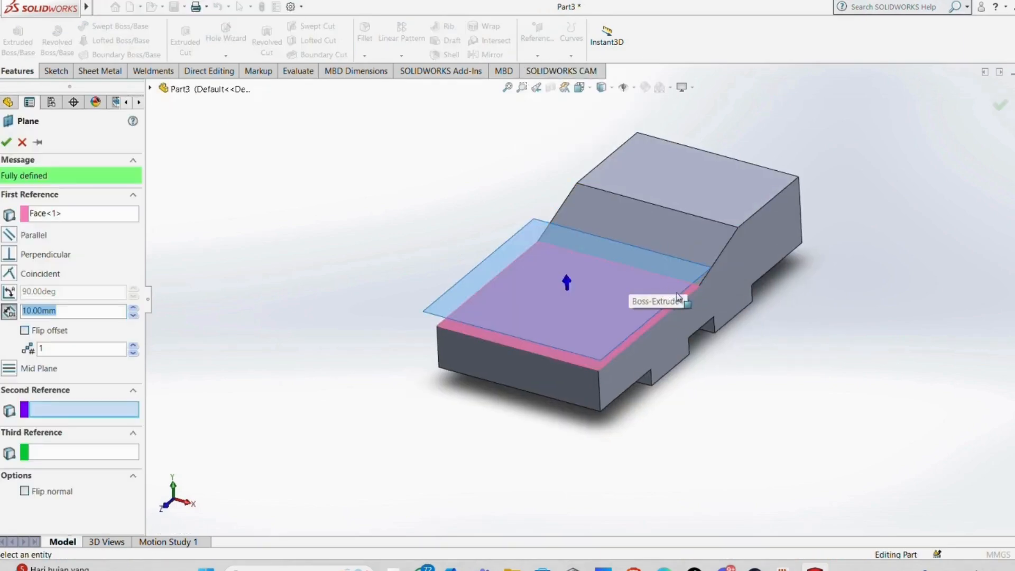
{"action": "left_click", "coordinate": [8, 291]}
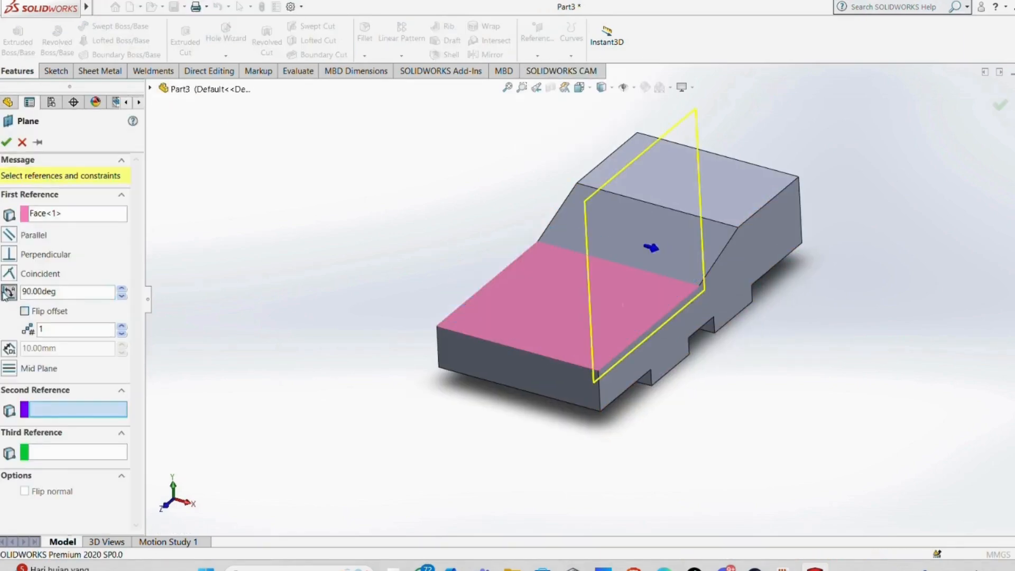
{"action": "left_click", "coordinate": [634, 269]}
{"action": "left_click", "coordinate": [6, 142]}
Sketch two parallel uprights on the new plane, joined by a base line along the edge at the slope's foot.
{"action": "left_click", "coordinate": [56, 71]}
{"action": "left_click", "coordinate": [98, 27]}
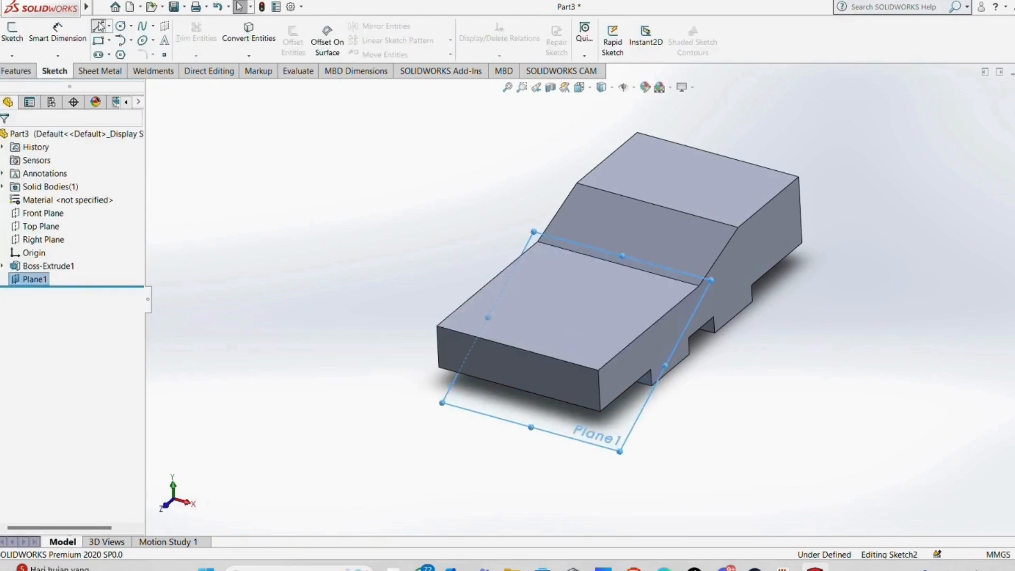
{"action": "left_click", "coordinate": [540, 242]}
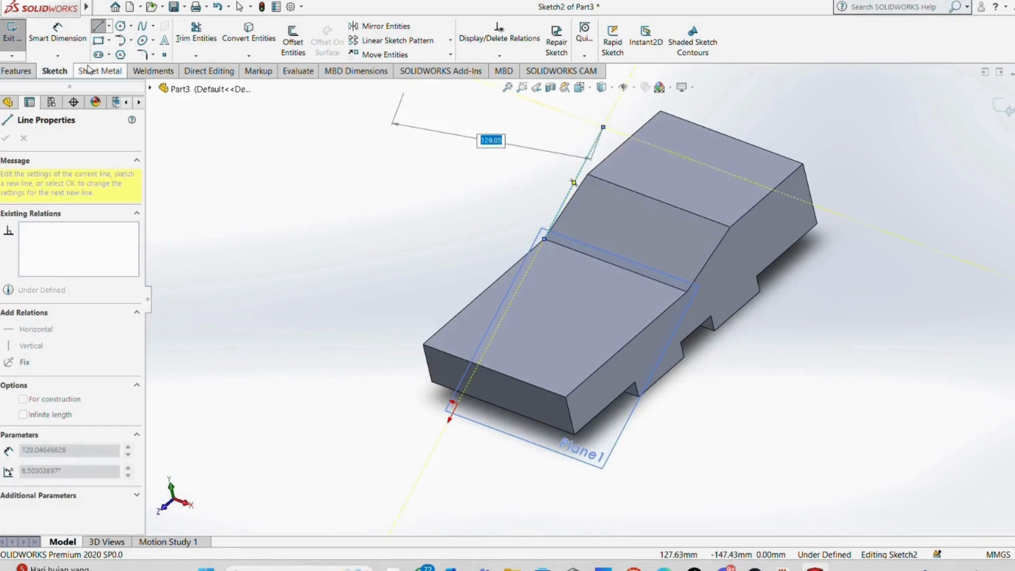
{"action": "key", "text": "Escape"}
{"action": "left_click", "coordinate": [98, 27]}
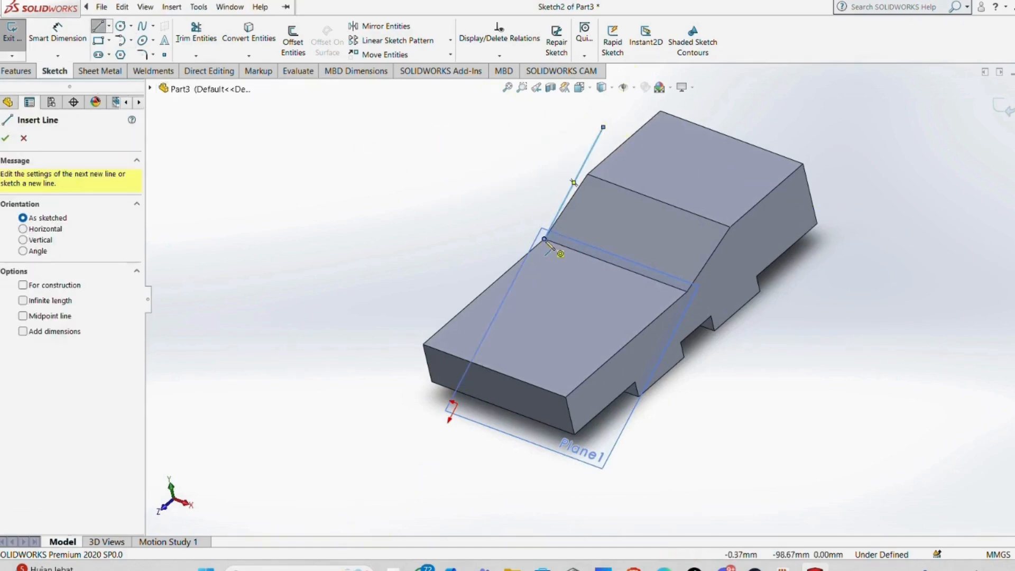
{"action": "left_click", "coordinate": [544, 239]}
{"action": "left_click", "coordinate": [613, 264]}
Cap the two uprights with a three-point arc of about 24 mm radius.
{"action": "left_click", "coordinate": [132, 41]}
{"action": "left_click", "coordinate": [158, 85]}
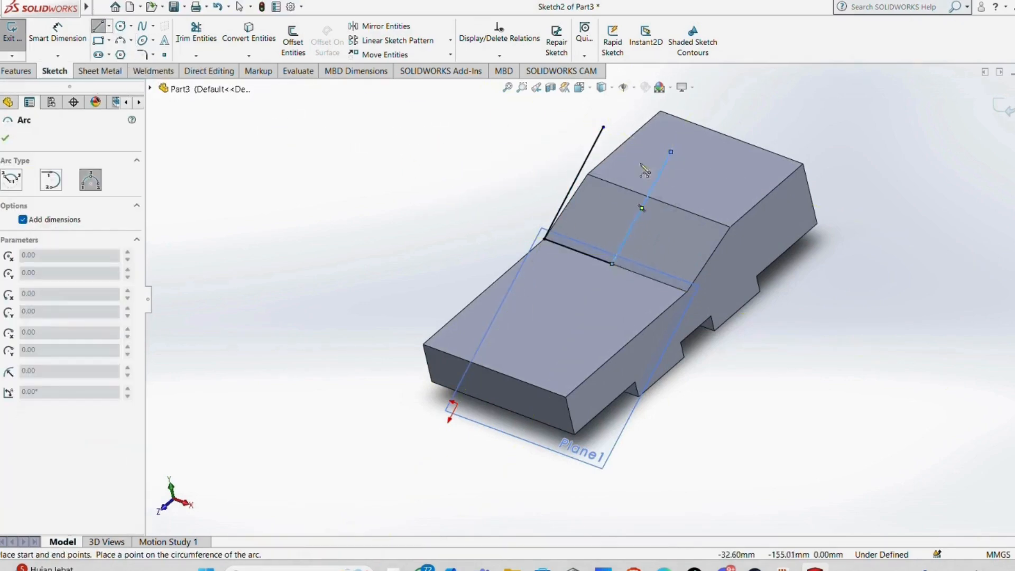
{"action": "scroll", "coordinate": [581, 195], "scroll_direction": "up", "scroll_amount": 1}
{"action": "scroll", "coordinate": [581, 195], "scroll_direction": "down", "scroll_amount": 1}
{"action": "left_click", "coordinate": [580, 198]}
{"action": "left_click", "coordinate": [649, 222]}
{"action": "left_click", "coordinate": [650, 186]}
Set the distance from the base corner to the arc's centre to 50 mm.
{"action": "left_click", "coordinate": [58, 33]}
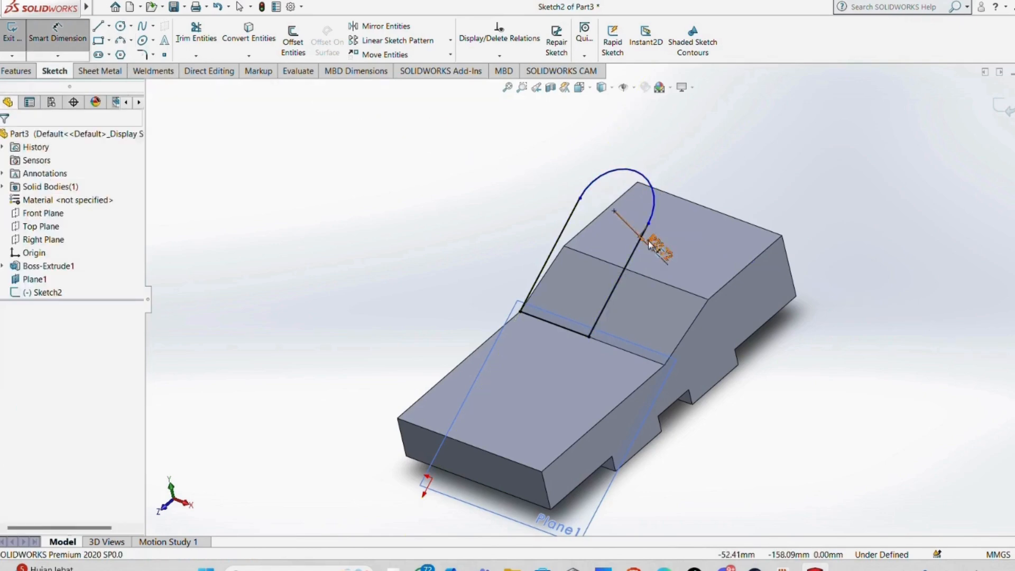
{"action": "left_click", "coordinate": [522, 312]}
{"action": "left_click", "coordinate": [613, 211]}
{"action": "left_click", "coordinate": [502, 243]}
{"action": "type", "text": "50"}
{"action": "key", "text": "Return"}
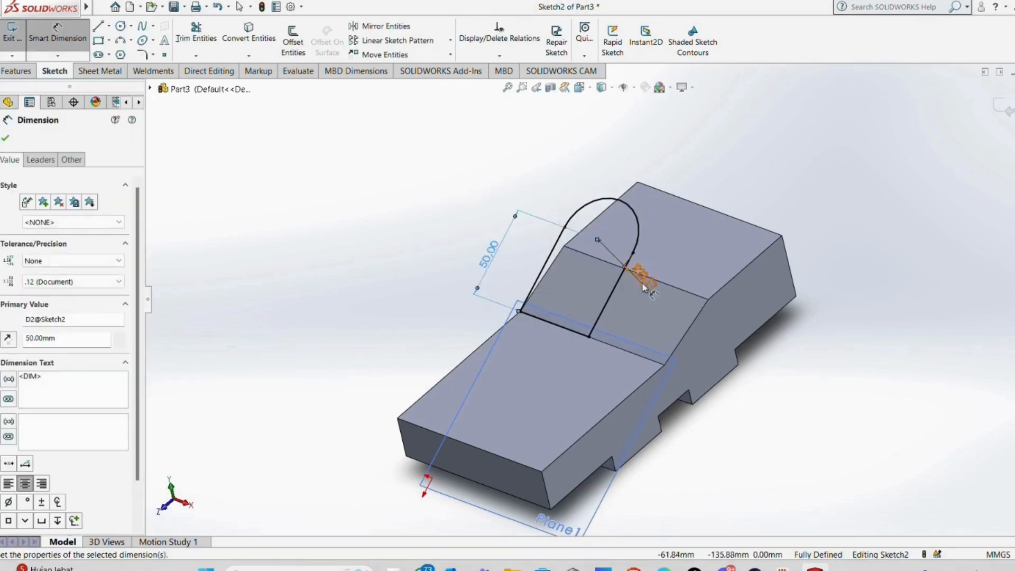
{"action": "left_click", "coordinate": [589, 337]}
{"action": "left_click", "coordinate": [663, 364]}
{"action": "left_click", "coordinate": [761, 372]}
{"action": "left_click", "coordinate": [606, 302]}
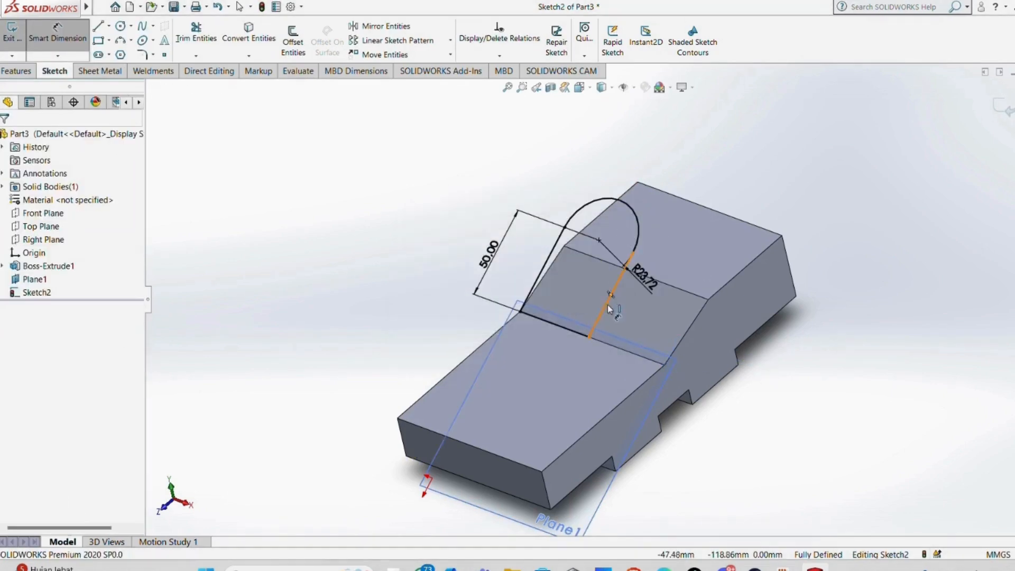
{"action": "left_click", "coordinate": [607, 303]}
{"action": "left_click", "coordinate": [683, 336]}
{"action": "left_click", "coordinate": [753, 368]}
{"action": "left_click", "coordinate": [607, 302]}
Delete the radius dimension of the arc capping the two uprights.
{"action": "left_click", "coordinate": [58, 39]}
{"action": "right_click", "coordinate": [642, 275]}
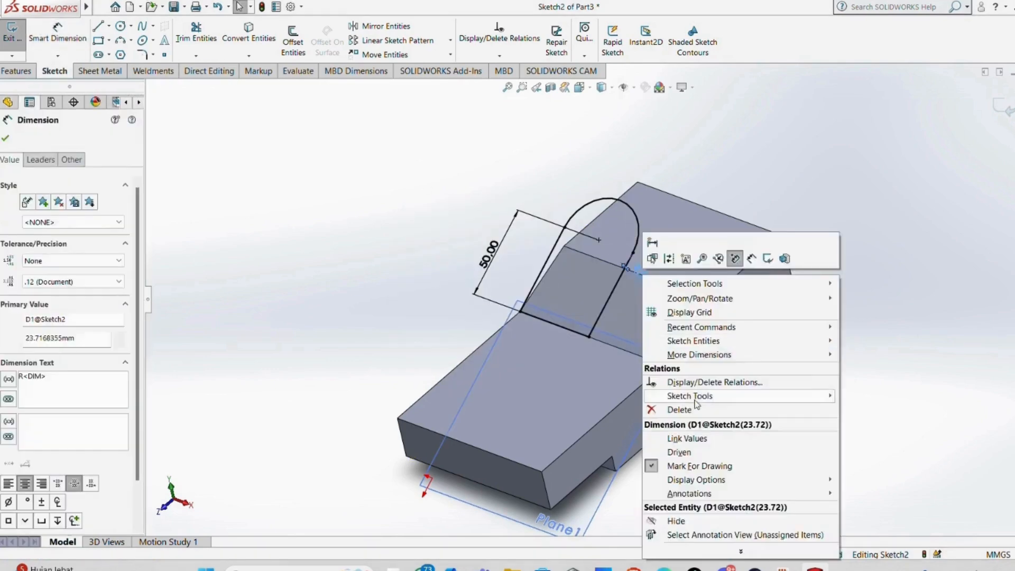
{"action": "left_click", "coordinate": [687, 409]}
Set the distance between the inner upright and the slope's outer side edge to 30 mm.
{"action": "left_click", "coordinate": [55, 44]}
{"action": "left_click", "coordinate": [604, 309]}
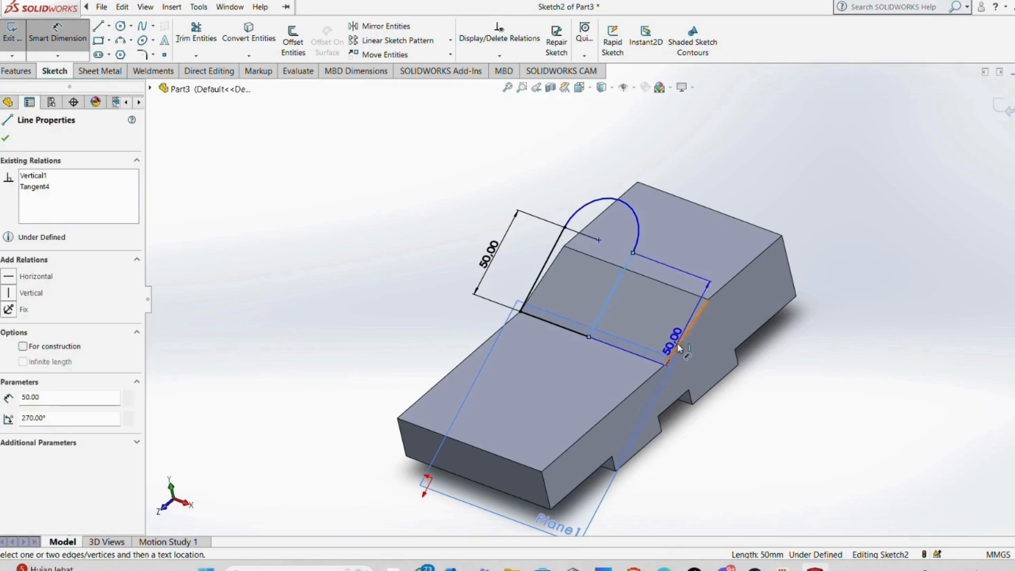
{"action": "left_click", "coordinate": [680, 342]}
{"action": "left_click", "coordinate": [698, 236]}
{"action": "type", "text": "30"}
{"action": "key", "text": "Return"}
{"action": "left_click", "coordinate": [17, 70]}
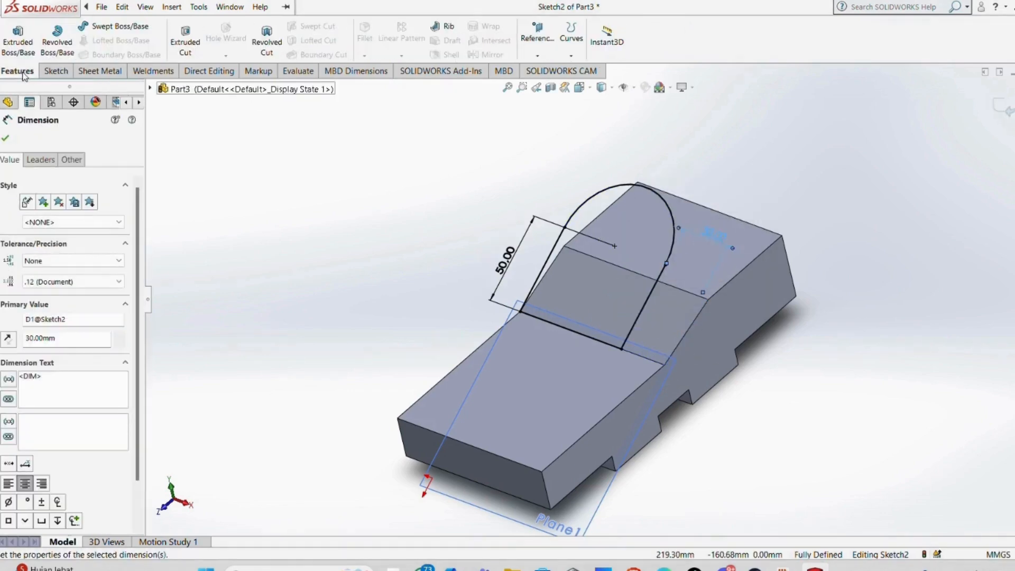
{"action": "left_click", "coordinate": [18, 40]}
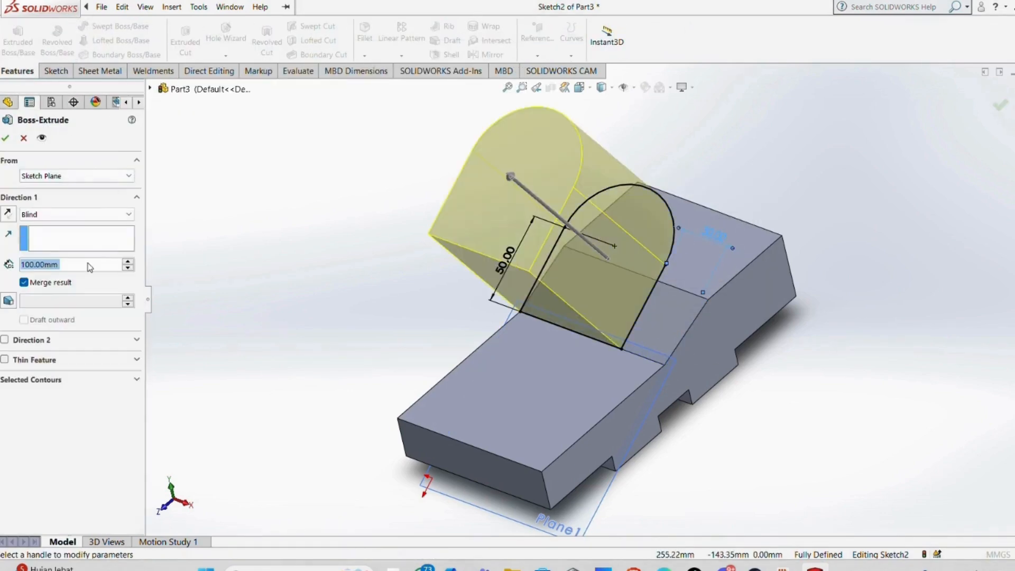
{"action": "left_click", "coordinate": [617, 266]}
{"action": "middle_click_drag", "start_coordinate": [587, 254], "coordinate": [421, 203]}
{"action": "right_click", "coordinate": [86, 268]}
{"action": "left_click", "coordinate": [112, 277]}
{"action": "middle_click_drag", "start_coordinate": [546, 211], "coordinate": [629, 233]}
{"action": "left_click", "coordinate": [69, 214]}
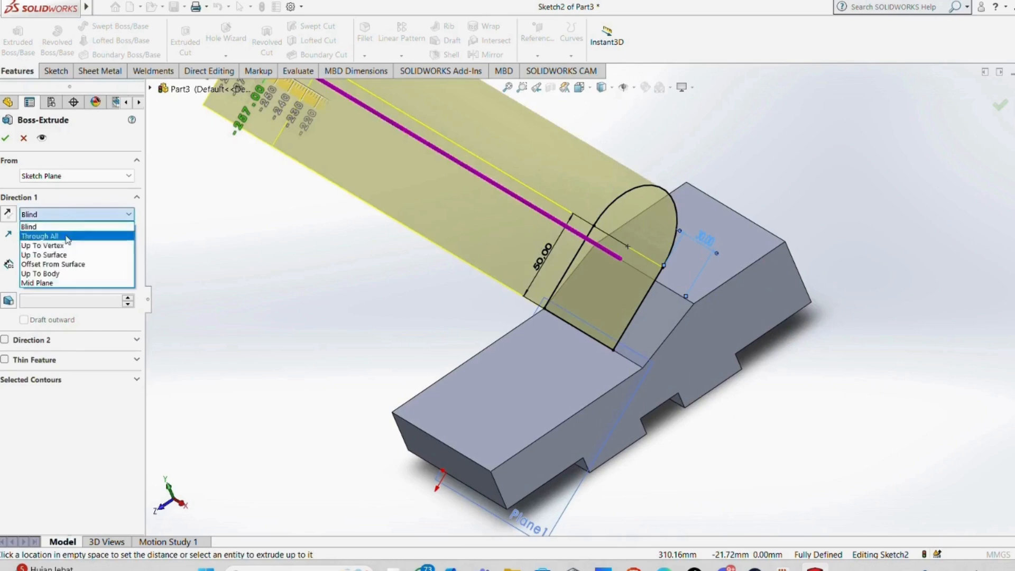
{"action": "left_click", "coordinate": [65, 245]}
{"action": "left_click", "coordinate": [724, 222]}
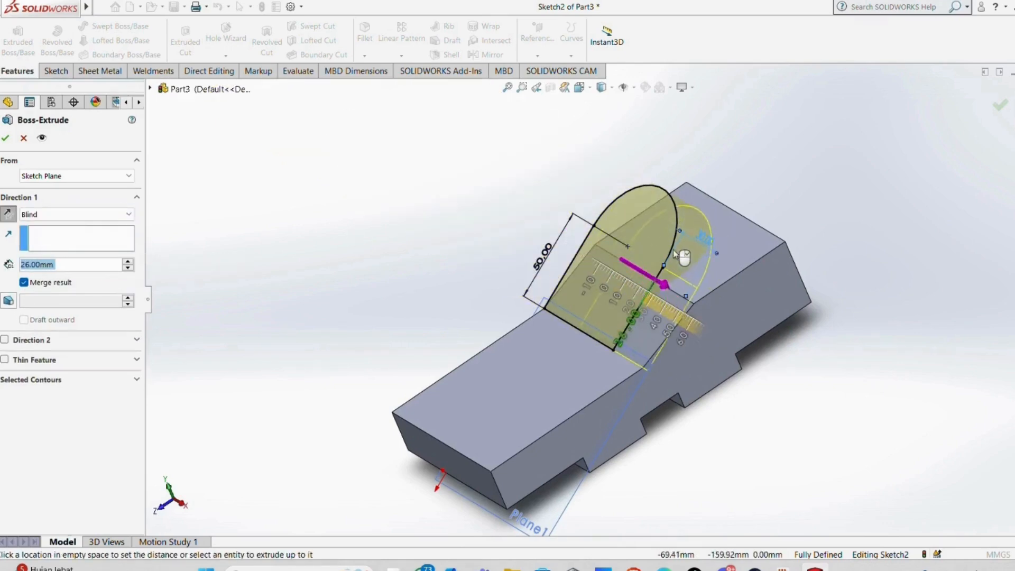
{"action": "key", "text": "Escape"}
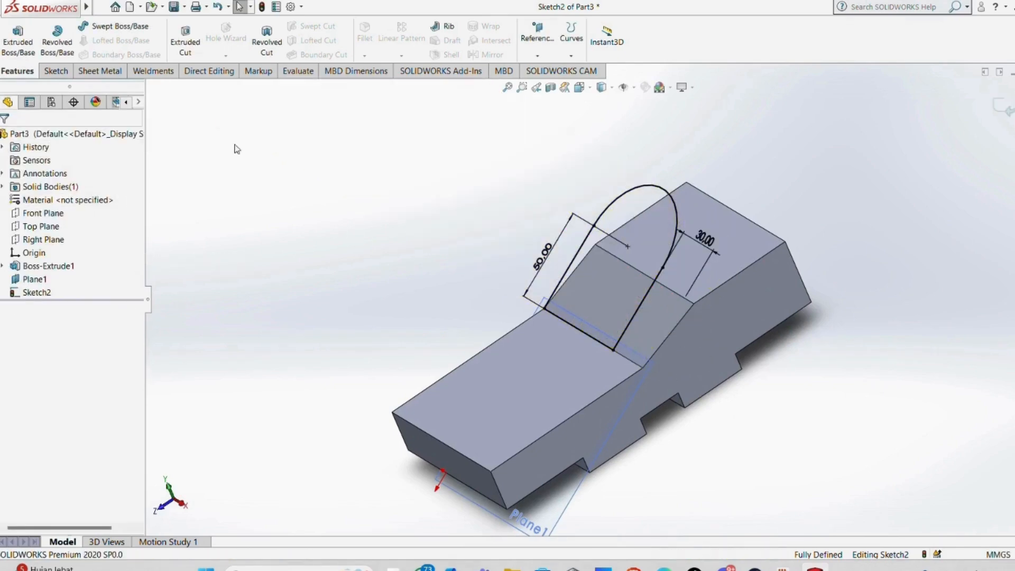
Extrude the arched profile from the angled plane back into the block, ending at the block's body.
{"action": "left_click", "coordinate": [17, 39]}
{"action": "middle_click_drag", "start_coordinate": [688, 240], "coordinate": [720, 270]}
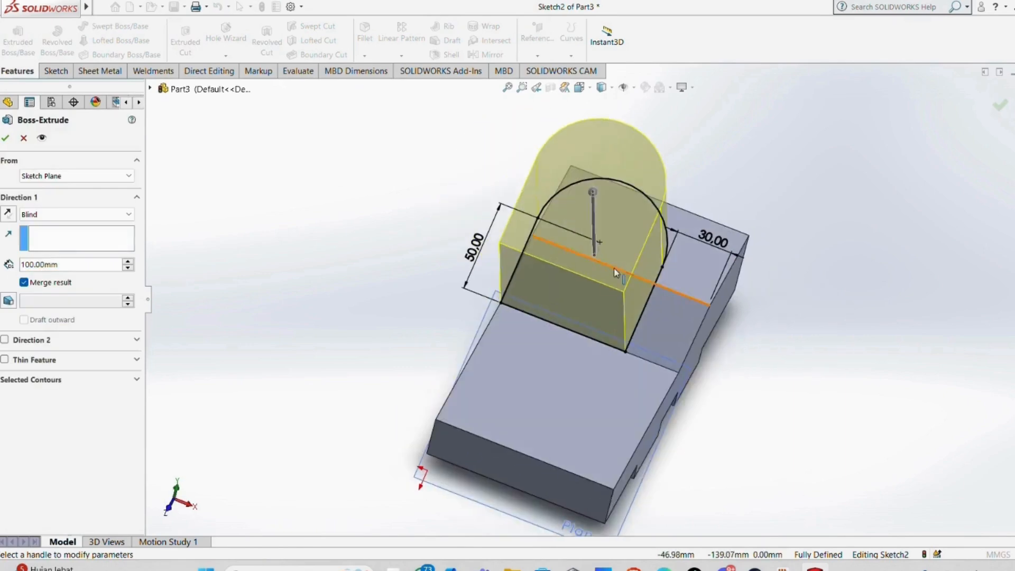
{"action": "left_click", "coordinate": [616, 272]}
{"action": "middle_click_drag", "start_coordinate": [616, 273], "coordinate": [589, 241]}
{"action": "left_click", "coordinate": [76, 214]}
{"action": "left_click", "coordinate": [63, 244]}
{"action": "left_click", "coordinate": [6, 139]}
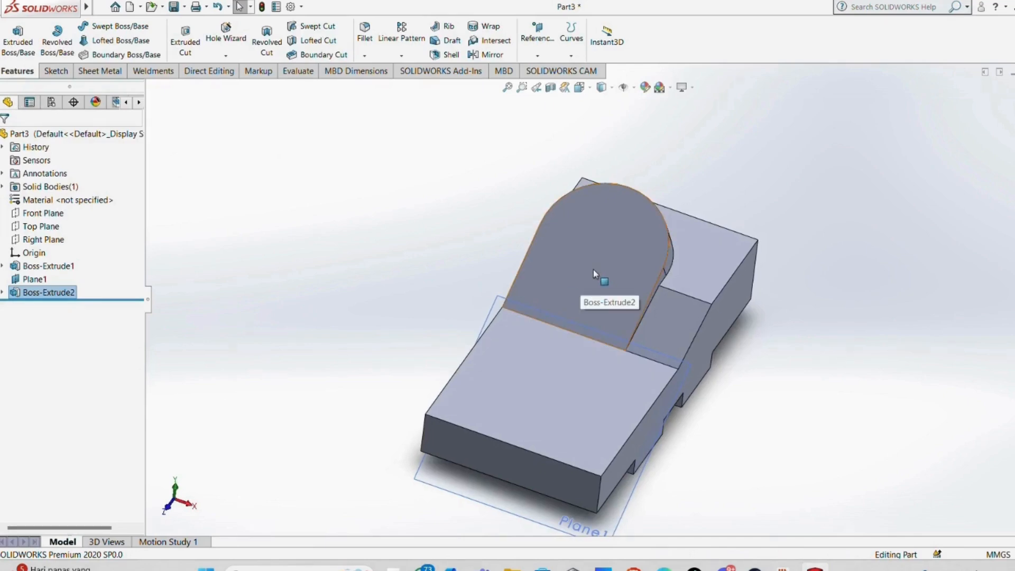
{"action": "middle_click_drag", "start_coordinate": [593, 268], "coordinate": [849, 224]}
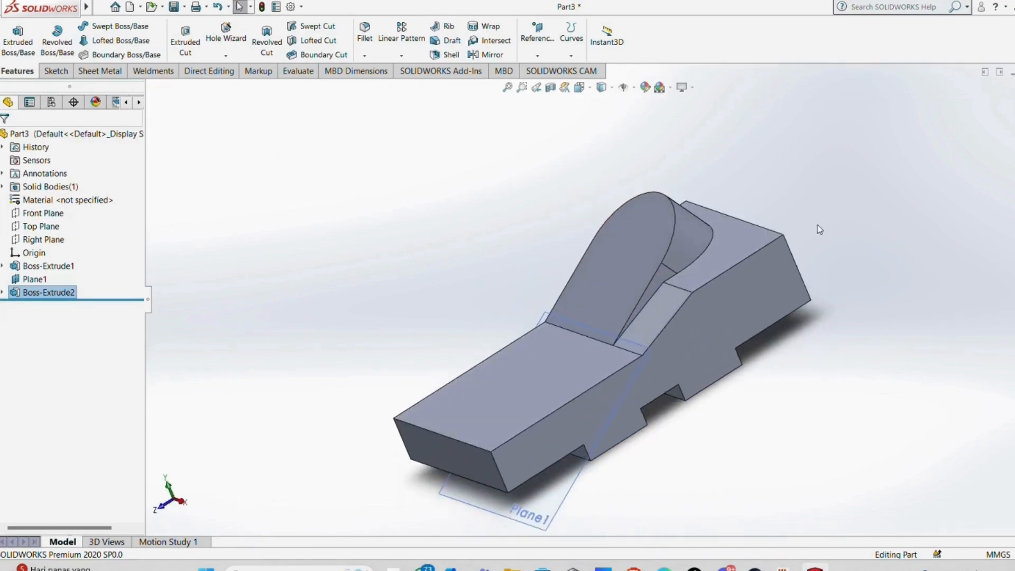
Sketch a three-point arc of about 50 mm radius on the block's side face, from the slope's upper corner to the lower top edge.
{"action": "left_click", "coordinate": [56, 71]}
{"action": "left_click", "coordinate": [12, 33]}
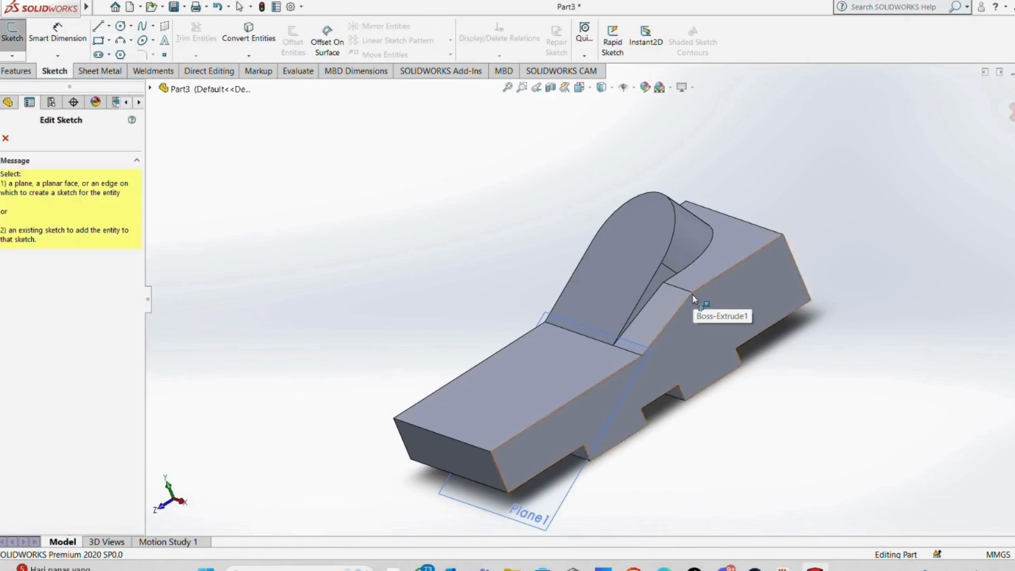
{"action": "scroll", "coordinate": [671, 293], "scroll_direction": "down", "scroll_amount": 5}
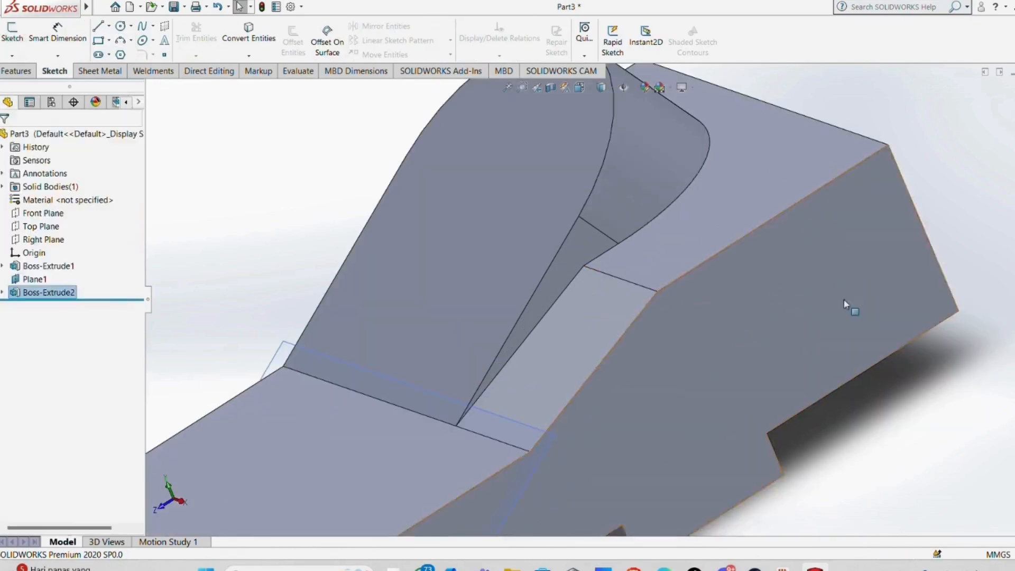
{"action": "left_click", "coordinate": [845, 306]}
{"action": "left_click", "coordinate": [657, 291]}
{"action": "scroll", "coordinate": [629, 302], "scroll_direction": "up", "scroll_amount": 2}
{"action": "left_click", "coordinate": [486, 446]}
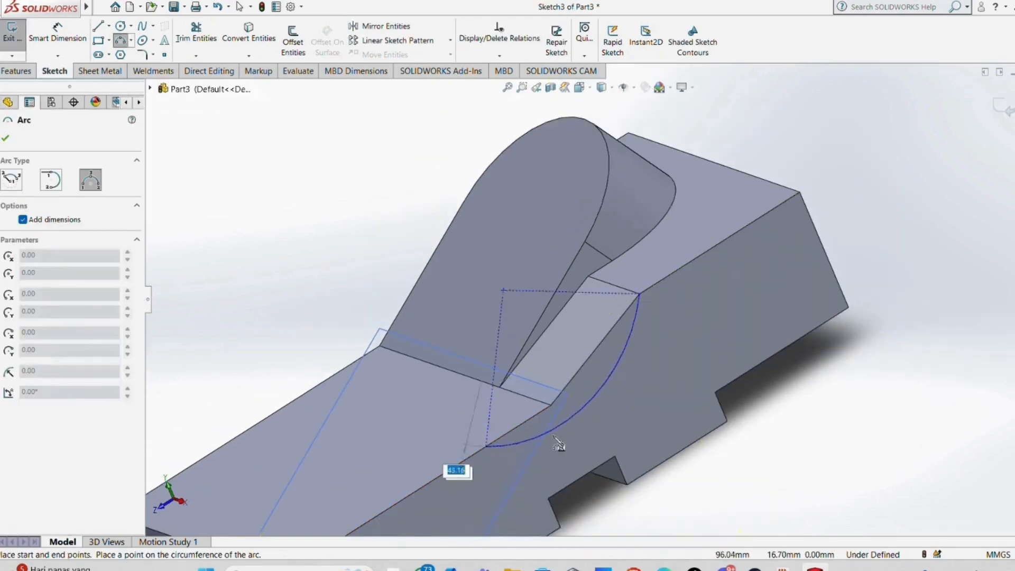
{"action": "left_click", "coordinate": [576, 409]}
Set the radius of the side-face arc to 50 mm.
{"action": "left_click", "coordinate": [60, 36]}
{"action": "left_click_drag", "start_coordinate": [451, 480], "coordinate": [659, 430]}
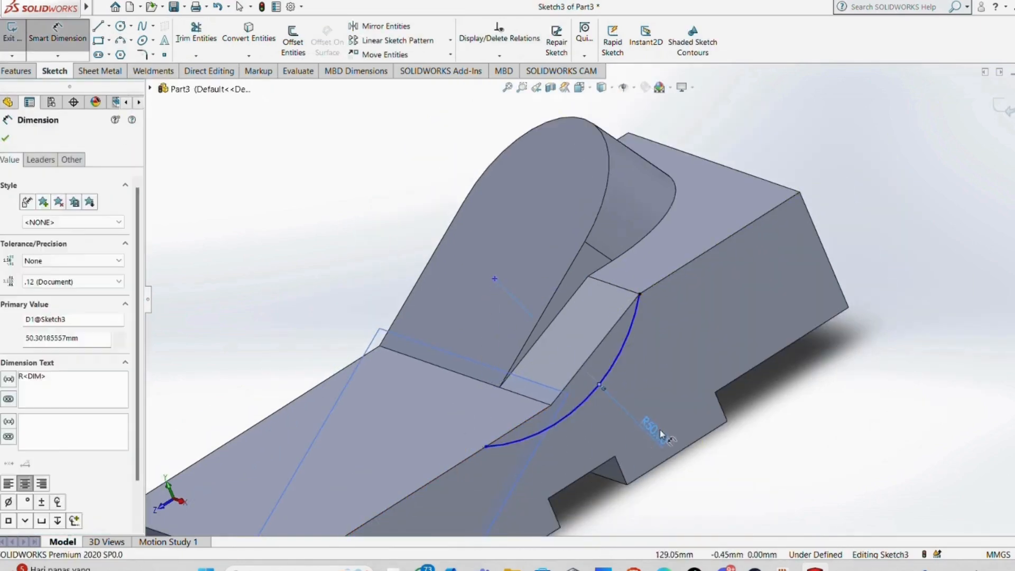
{"action": "double_click", "coordinate": [658, 429]}
{"action": "type", "text": "50"}
{"action": "key", "text": "Return"}
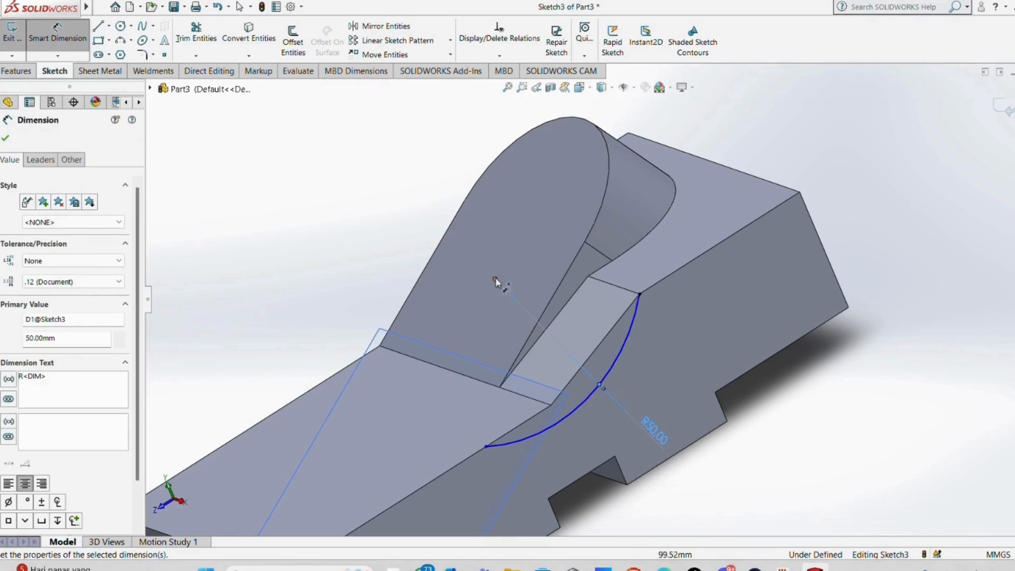
Set the distance from the arc's centre to the lower top edge to 45 mm.
{"action": "left_click", "coordinate": [495, 278]}
{"action": "left_click", "coordinate": [460, 461]}
{"action": "left_click", "coordinate": [436, 406]}
{"action": "type", "text": "45"}
{"action": "key", "text": "Return"}
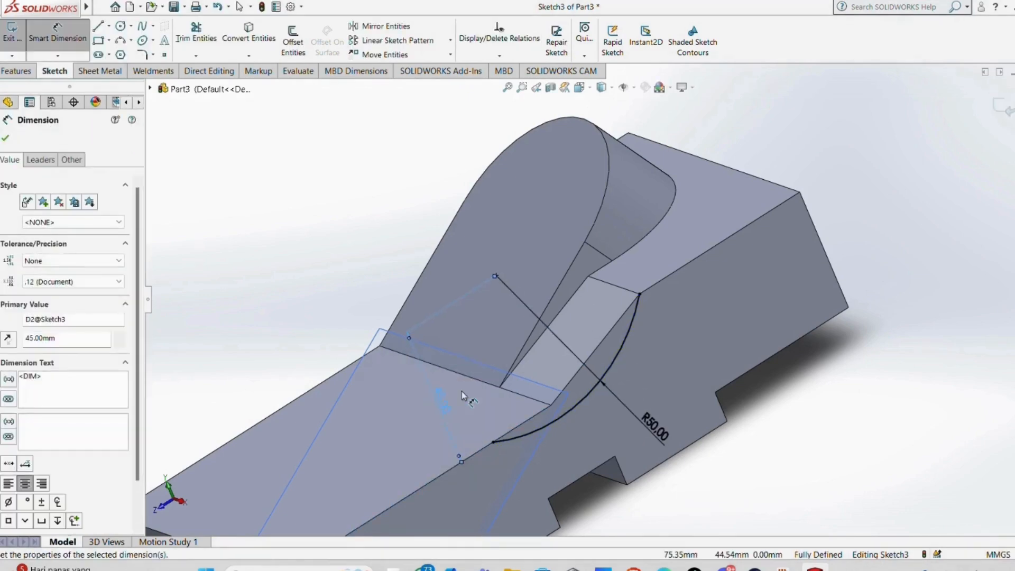
Close the arc profile with two lines along the slope edge and the lower top edge.
{"action": "left_click", "coordinate": [99, 26]}
{"action": "left_click", "coordinate": [639, 293]}
{"action": "left_click", "coordinate": [550, 405]}
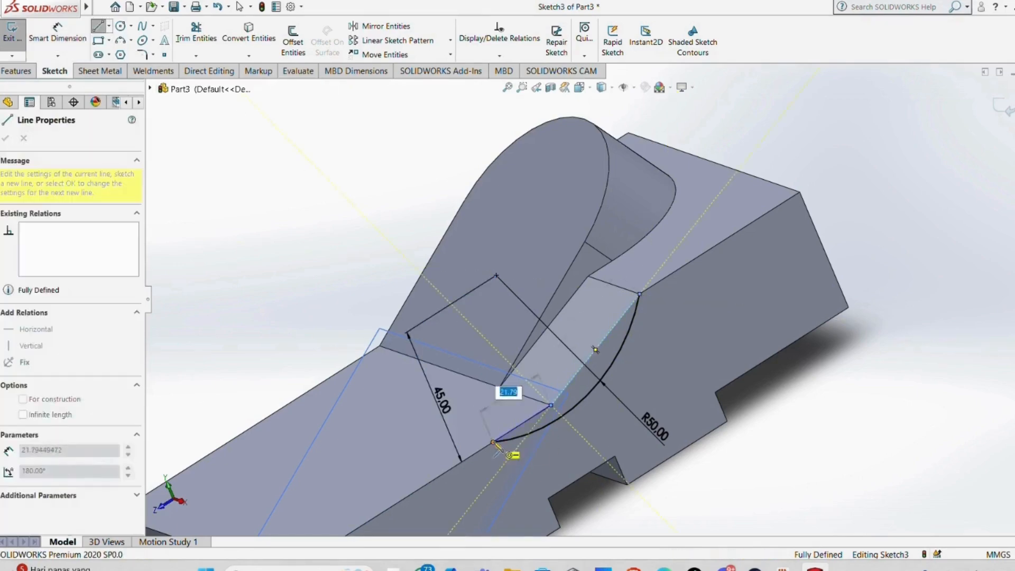
{"action": "left_click", "coordinate": [493, 442]}
Extrude-cut the closed arc profile up to the side face of the arched boss.
{"action": "left_click", "coordinate": [16, 70]}
{"action": "left_click", "coordinate": [185, 40]}
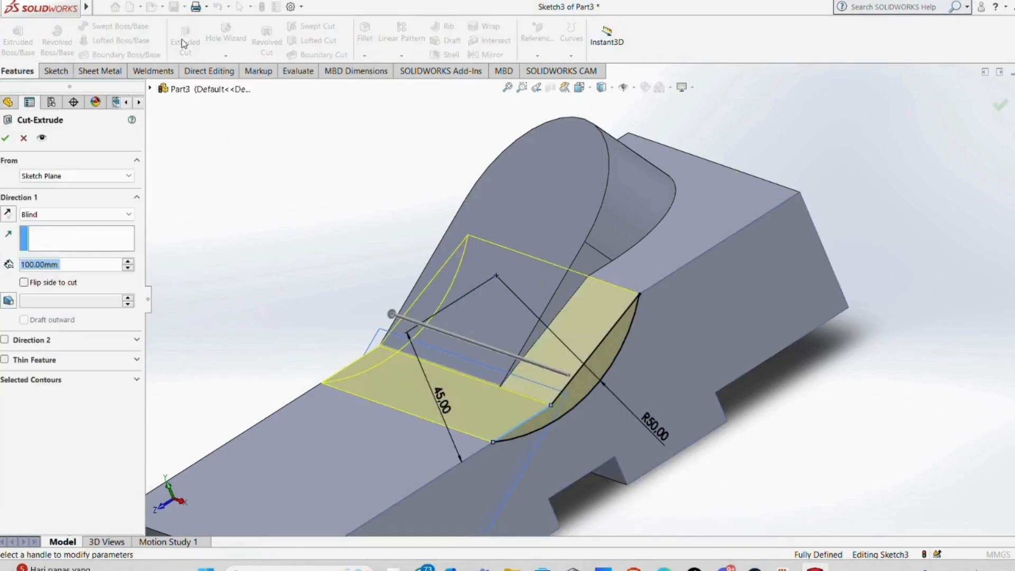
{"action": "left_click", "coordinate": [76, 214]}
{"action": "left_click", "coordinate": [53, 256]}
{"action": "left_click", "coordinate": [574, 282]}
{"action": "left_click", "coordinate": [6, 138]}
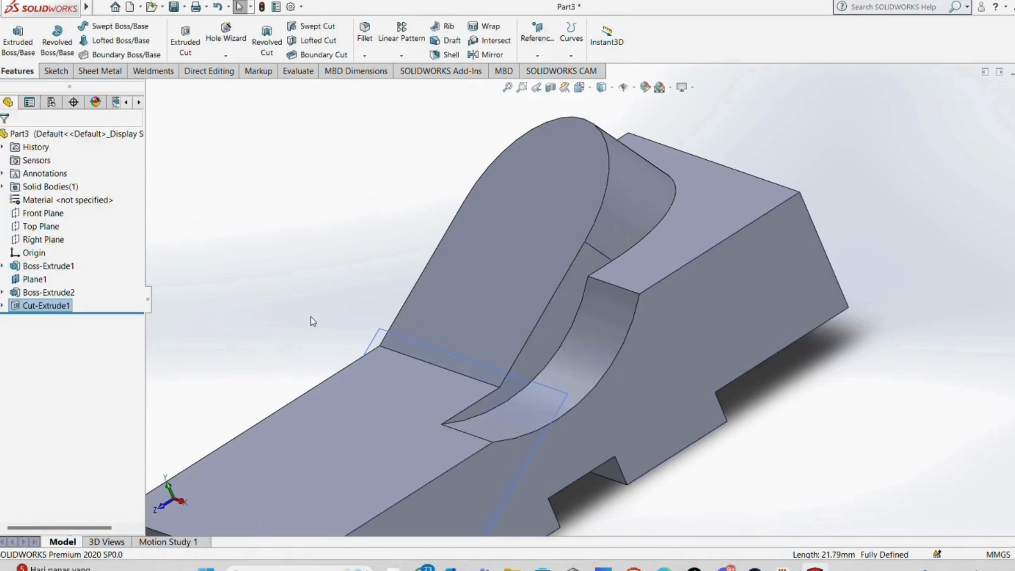
Start a sketch on the arched boss's front face and draw a horizontal centreline between the ends of its arc.
{"action": "left_click", "coordinate": [537, 249]}
{"action": "left_click", "coordinate": [589, 216]}
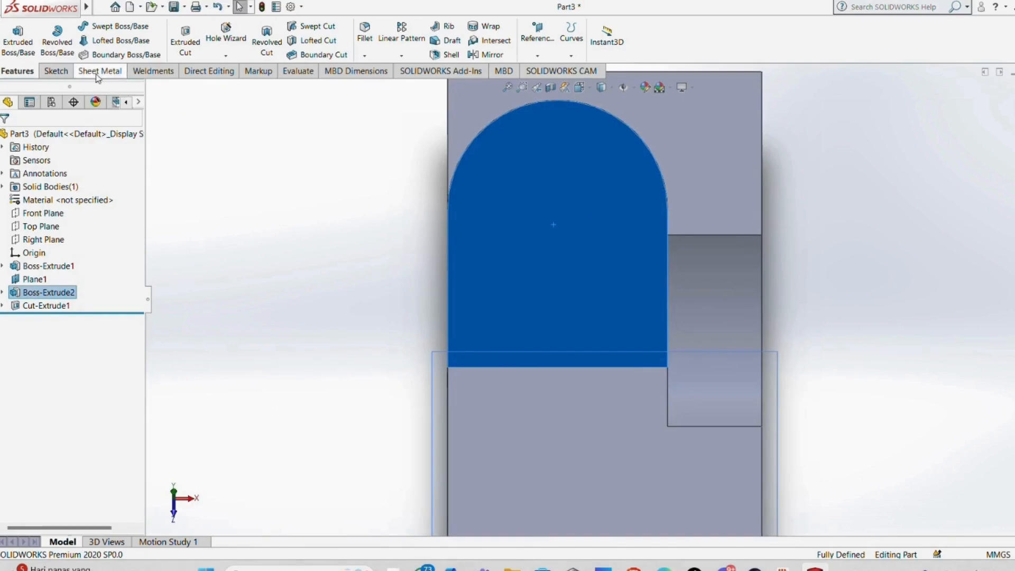
{"action": "left_click", "coordinate": [56, 70]}
{"action": "left_click", "coordinate": [108, 25]}
{"action": "left_click", "coordinate": [124, 54]}
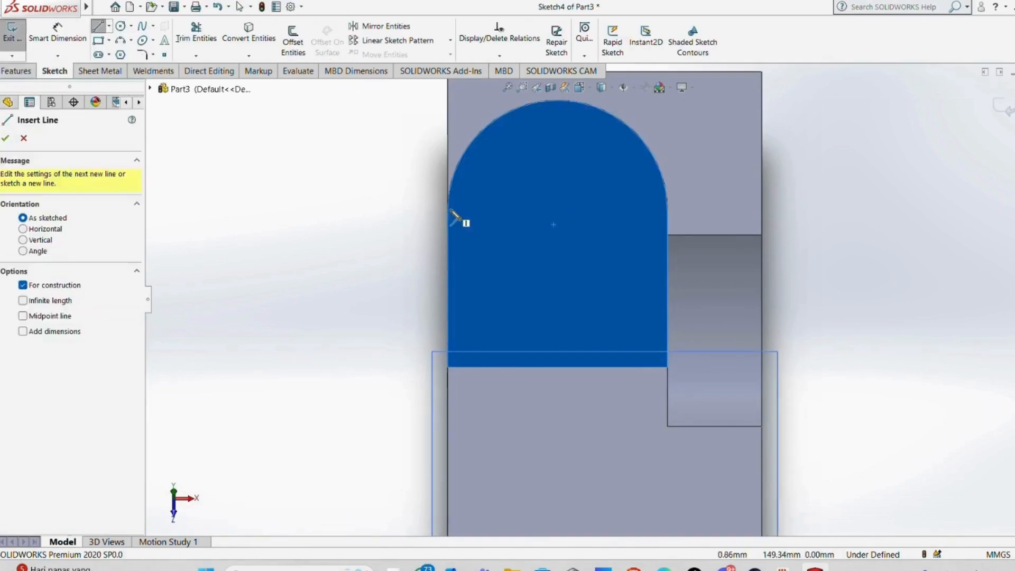
{"action": "left_click", "coordinate": [448, 210]}
{"action": "left_click", "coordinate": [667, 211]}
Sketch a circle at the midpoint of the horizontal centreline and set its diameter to 25 mm.
{"action": "right_click_drag", "start_coordinate": [609, 209], "coordinate": [725, 229]}
{"action": "left_click", "coordinate": [558, 210]}
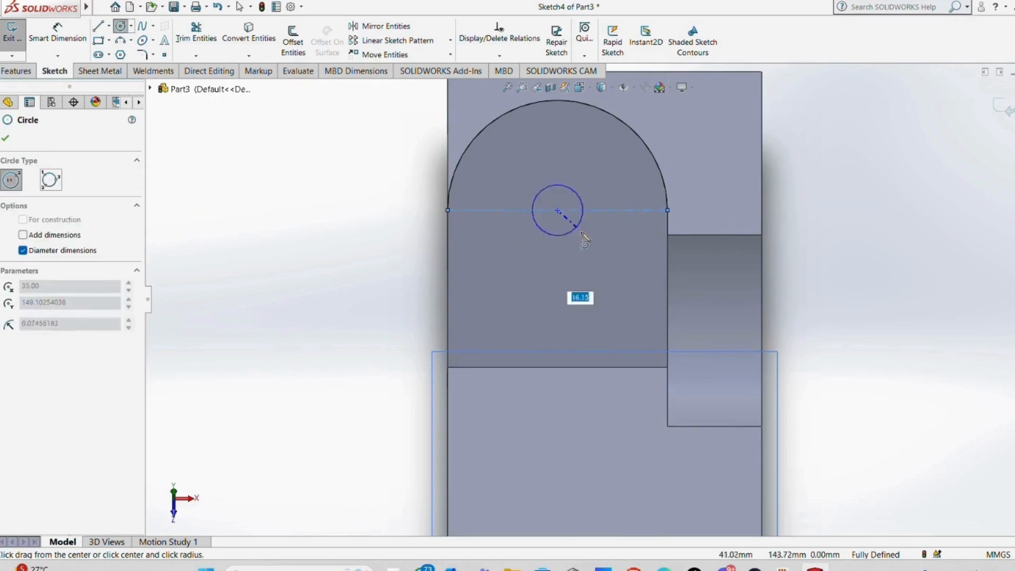
{"action": "left_click", "coordinate": [593, 244]}
{"action": "right_click_drag", "start_coordinate": [578, 243], "coordinate": [594, 185]}
{"action": "left_click", "coordinate": [595, 189]}
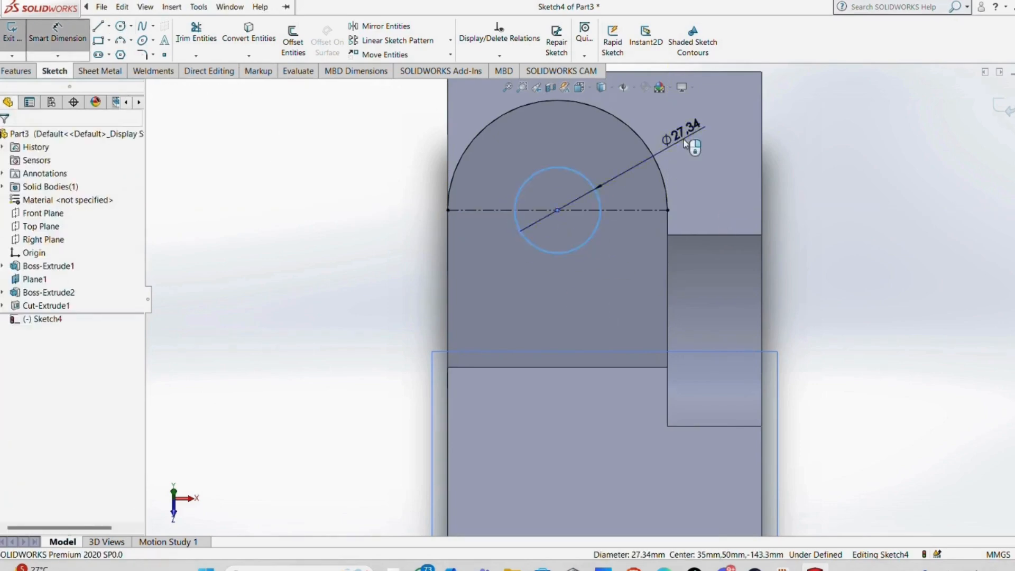
{"action": "left_click", "coordinate": [686, 143]}
{"action": "type", "text": "25"}
{"action": "key", "text": "Return"}
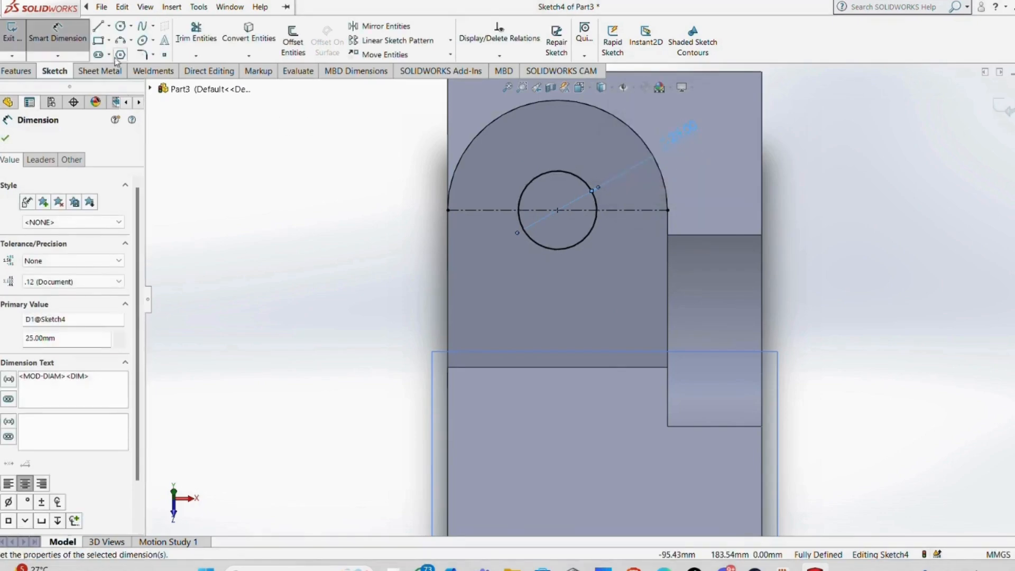
Draw a vertical centreline from the midpoint of the arched face's base edge to the top of its arc.
{"action": "left_click", "coordinate": [109, 26]}
{"action": "left_click", "coordinate": [124, 53]}
{"action": "left_click", "coordinate": [557, 366]}
{"action": "left_click", "coordinate": [557, 101]}
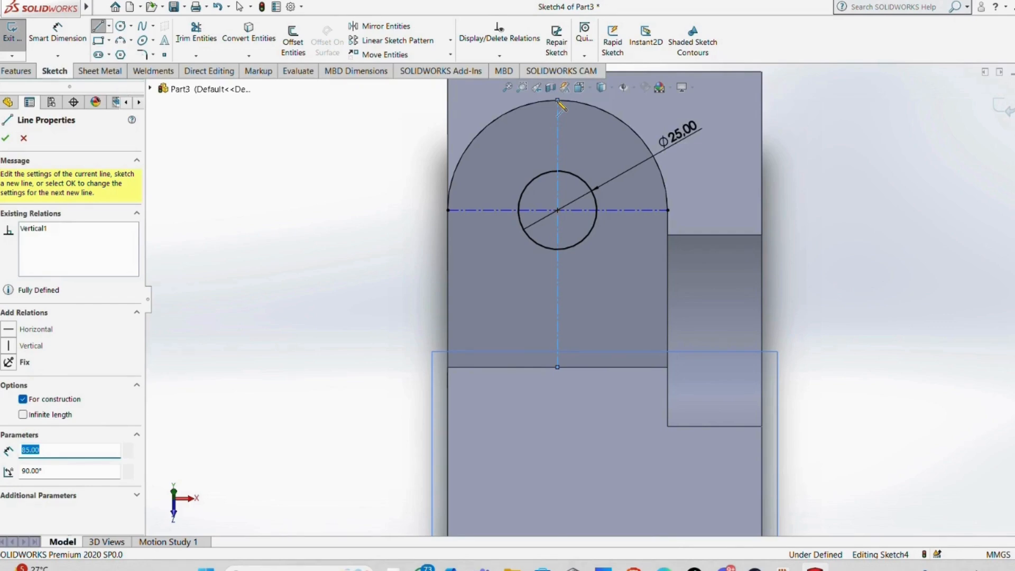
Offset both centrelines 5 mm bi-directionally, capping the ends with lines.
{"action": "right_click_drag", "start_coordinate": [575, 106], "coordinate": [513, 138]}
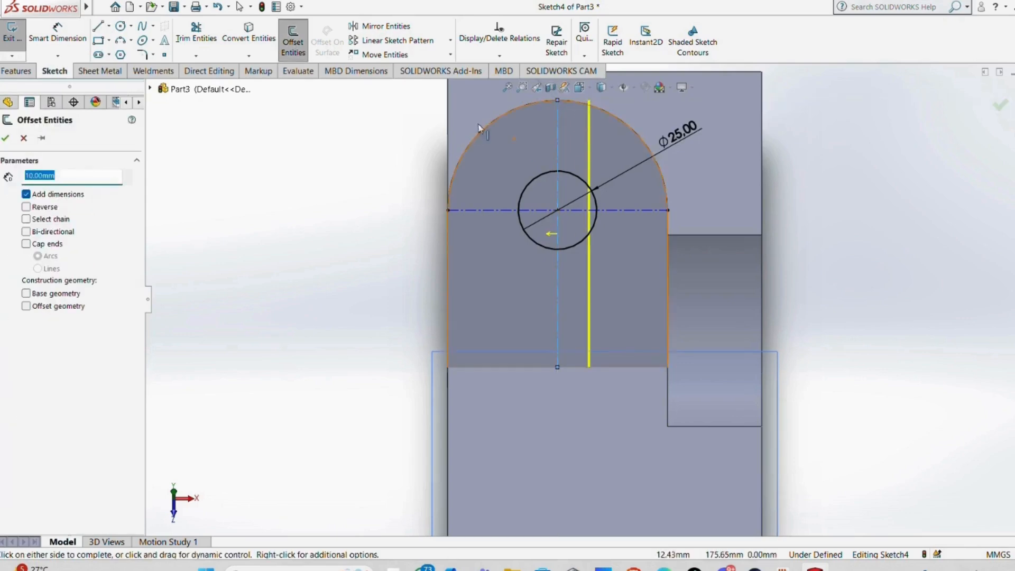
{"action": "left_click", "coordinate": [26, 244]}
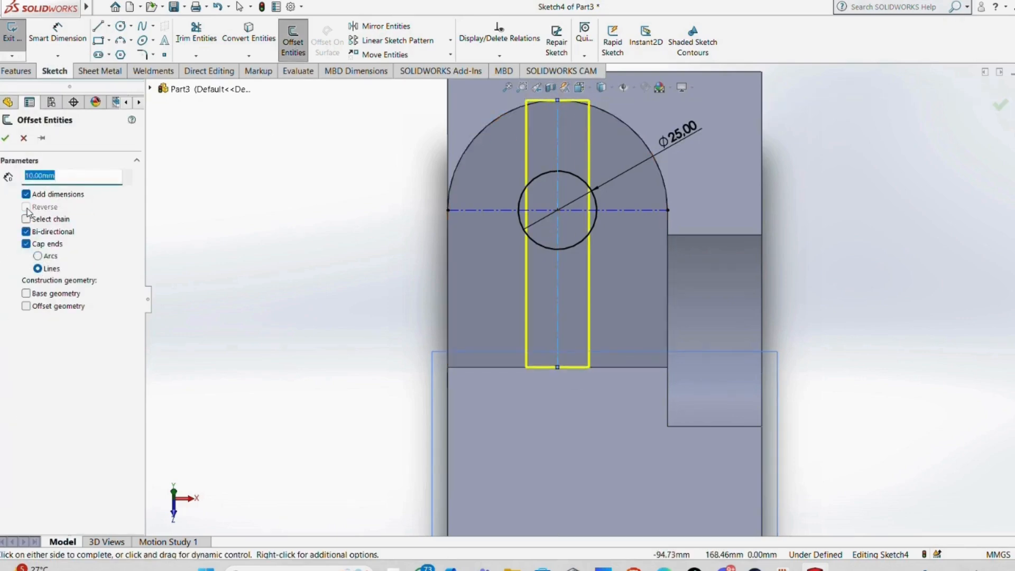
{"action": "left_click", "coordinate": [505, 211]}
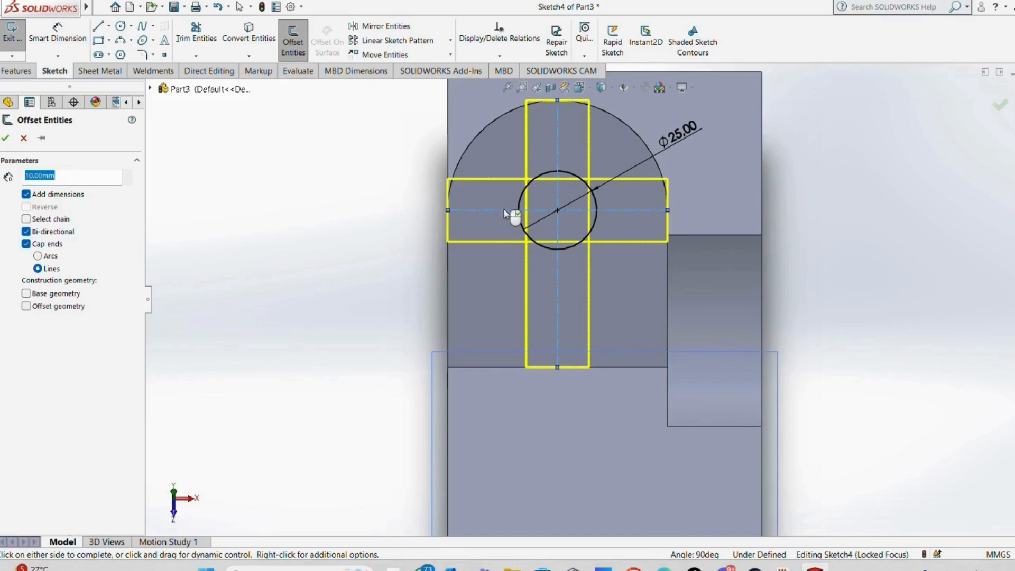
{"action": "type", "text": "5"}
{"action": "key", "text": "Return"}
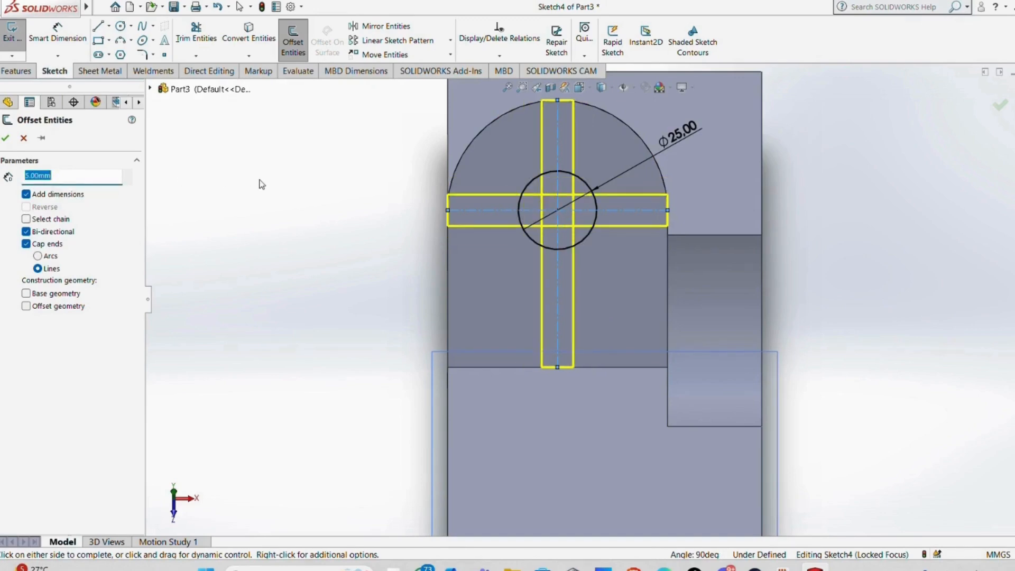
{"action": "left_click", "coordinate": [5, 138]}
Power-trim the overlapping lines and circle segments to leave a single cross outline with a round centre.
{"action": "scroll", "coordinate": [574, 182], "scroll_direction": "down", "scroll_amount": 3}
{"action": "left_click", "coordinate": [196, 31]}
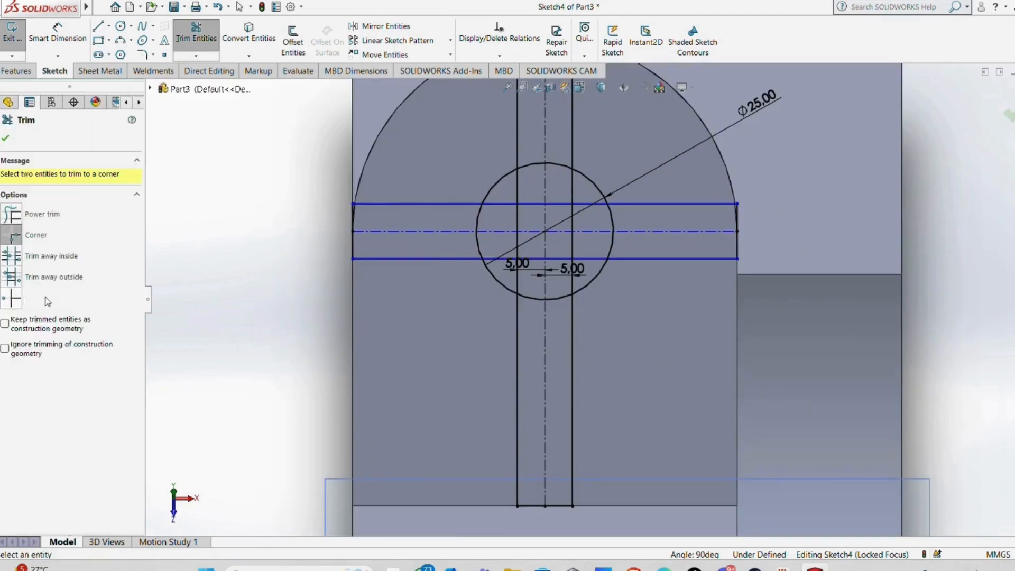
{"action": "left_click", "coordinate": [11, 214]}
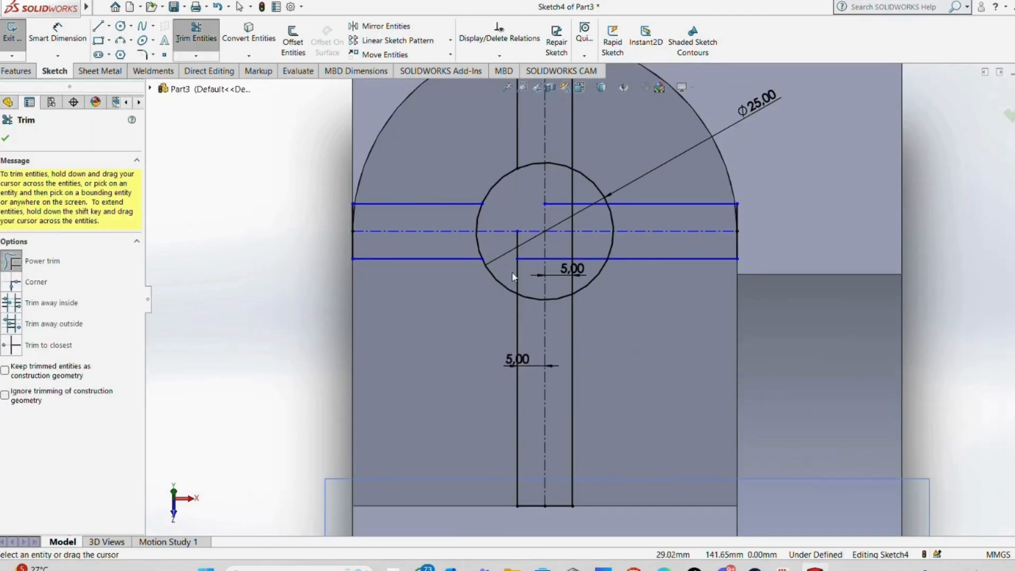
{"action": "left_click_drag", "start_coordinate": [572, 254], "coordinate": [585, 273]}
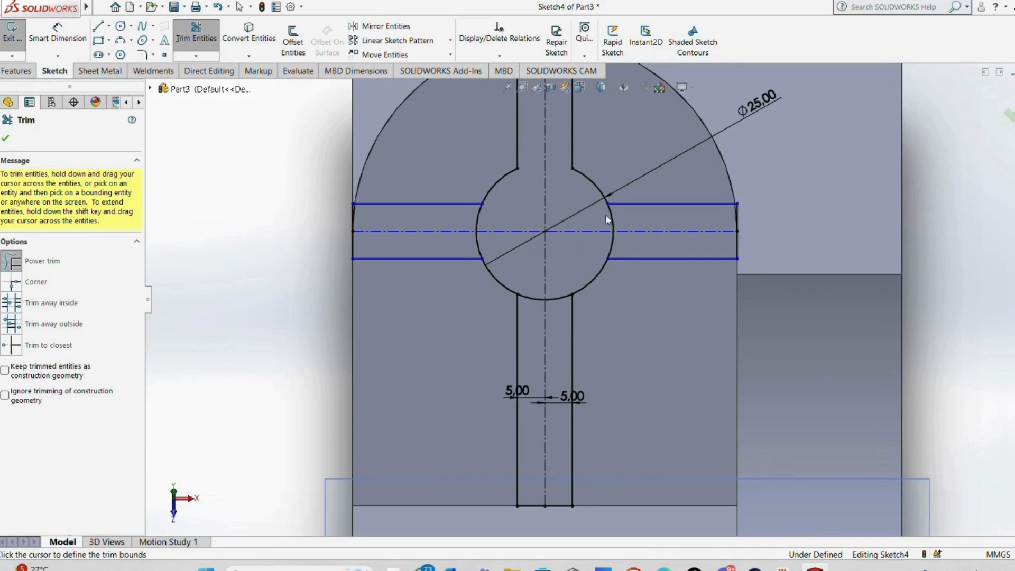
{"action": "left_click", "coordinate": [485, 204]}
Extrude-cut the cross profile 5 mm deep into the arched boss.
{"action": "left_click", "coordinate": [16, 70]}
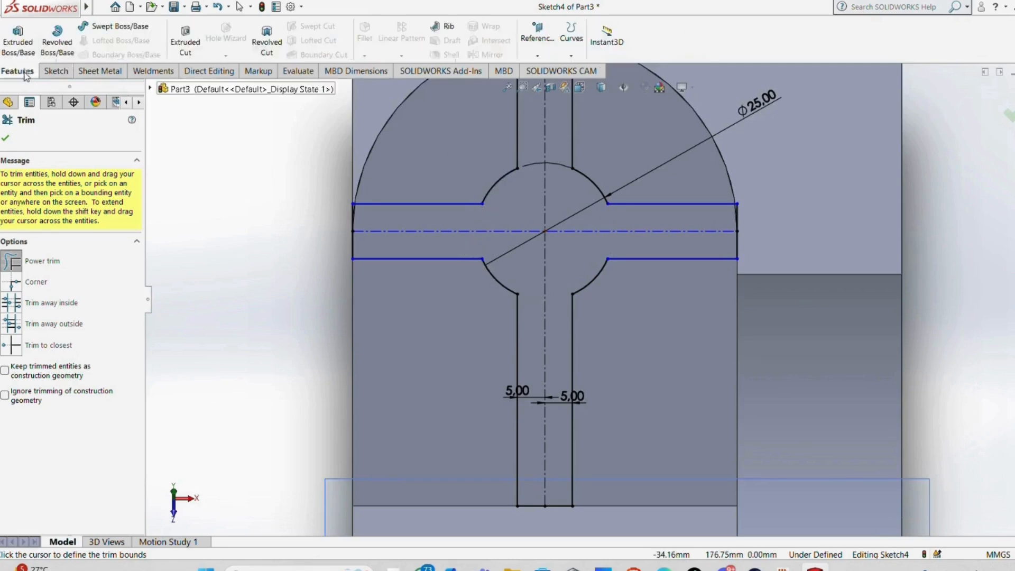
{"action": "left_click", "coordinate": [185, 40]}
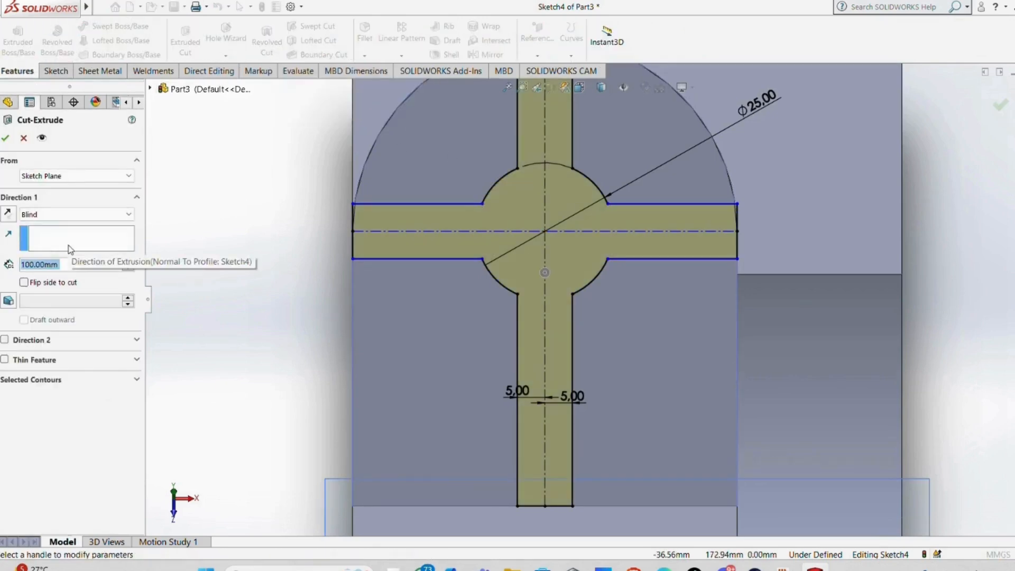
{"action": "type", "text": "5"}
{"action": "key", "text": "Return"}
{"action": "scroll", "coordinate": [687, 338], "scroll_direction": "up", "scroll_amount": 2}
{"action": "middle_click_drag", "start_coordinate": [686, 338], "coordinate": [594, 275]}
{"action": "key", "text": "Return"}
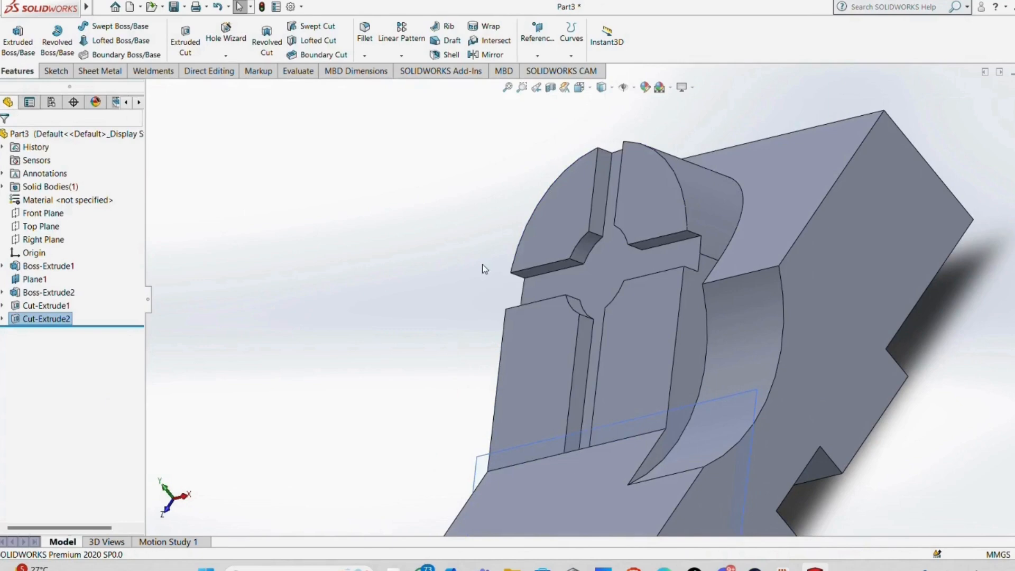
Sketch a circle about 13 mm in diameter on the cross groove's floor, centred on its round middle.
{"action": "left_click", "coordinate": [607, 275]}
{"action": "middle_click_drag", "start_coordinate": [264, 264], "coordinate": [332, 255]}
{"action": "left_click", "coordinate": [56, 71]}
{"action": "left_click", "coordinate": [120, 27]}
{"action": "left_click", "coordinate": [637, 282]}
{"action": "left_click", "coordinate": [658, 295]}
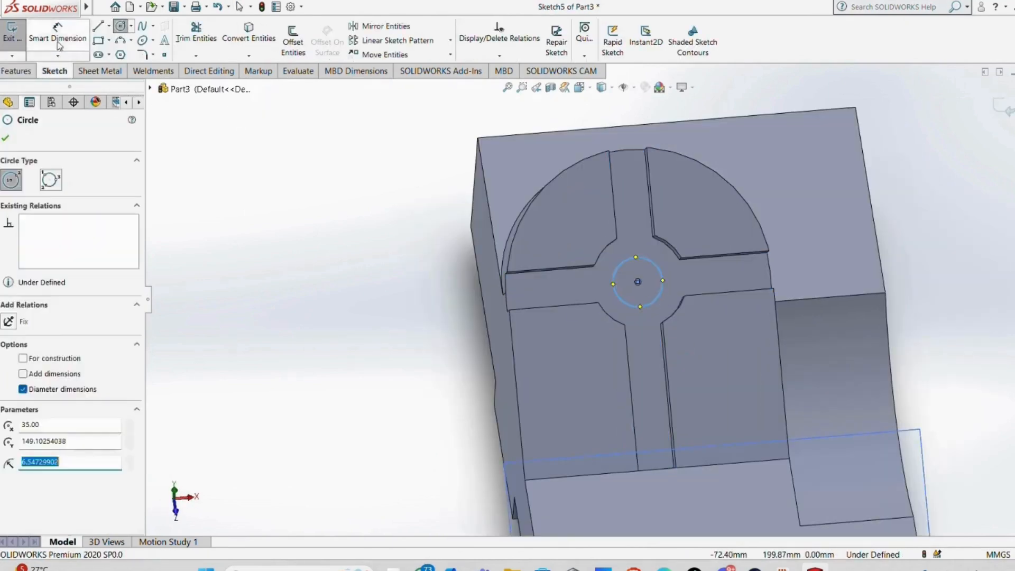
Dimension the circle at the cross centre to a diameter of 15 mm.
{"action": "left_click", "coordinate": [58, 43]}
{"action": "middle_click_drag", "start_coordinate": [809, 268], "coordinate": [771, 268]}
{"action": "left_click", "coordinate": [658, 271]}
{"action": "left_click", "coordinate": [691, 231]}
{"action": "type", "text": "15"}
{"action": "key", "text": "Return"}
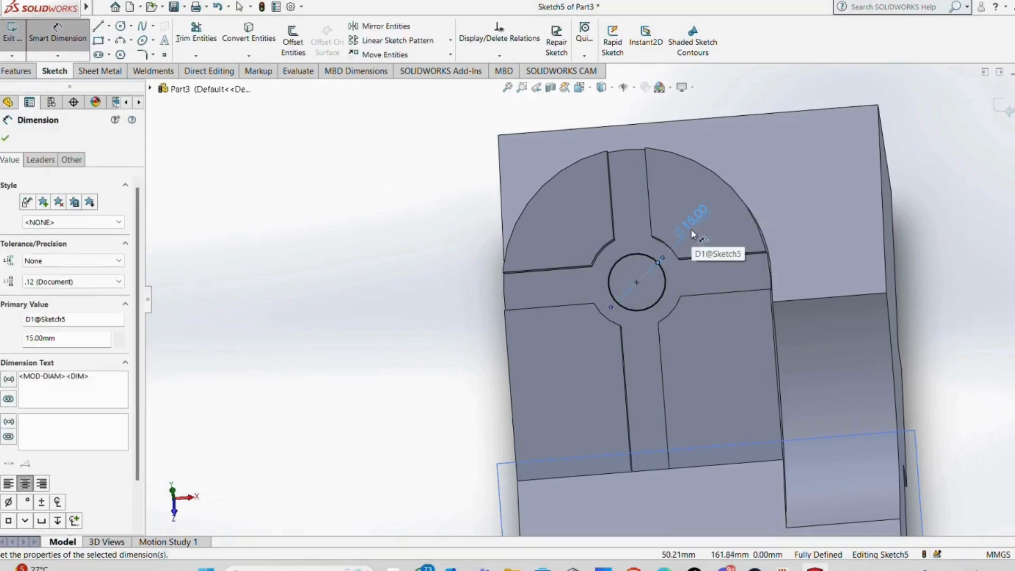
Extrude-cut the 15 mm circle through all to make a hole at the centre of the cross.
{"action": "left_click", "coordinate": [17, 70]}
{"action": "left_click", "coordinate": [185, 43]}
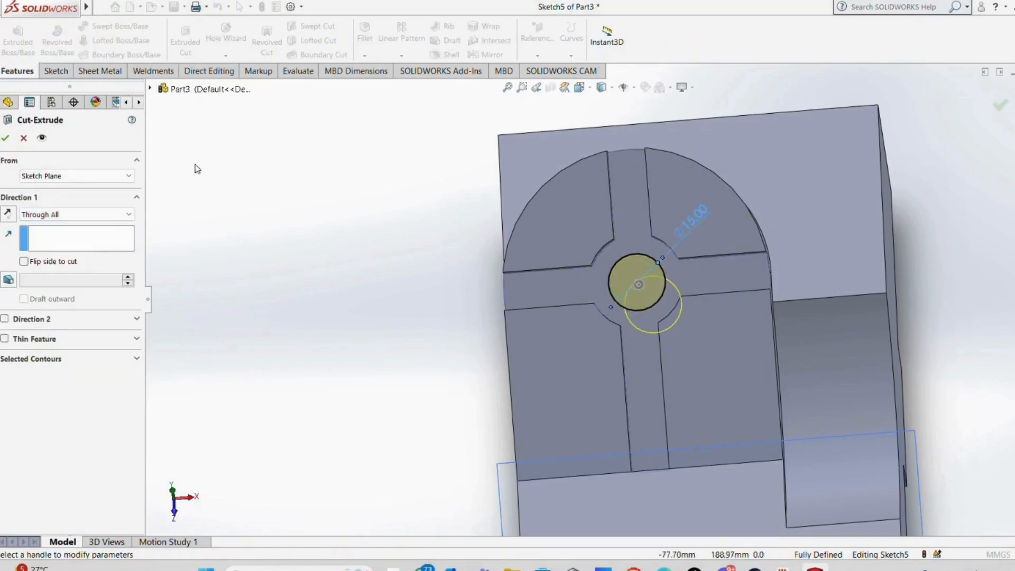
{"action": "left_click", "coordinate": [5, 138]}
{"action": "scroll", "coordinate": [496, 242], "scroll_direction": "up", "scroll_amount": 5}
{"action": "middle_click_drag", "start_coordinate": [647, 317], "coordinate": [587, 300]}
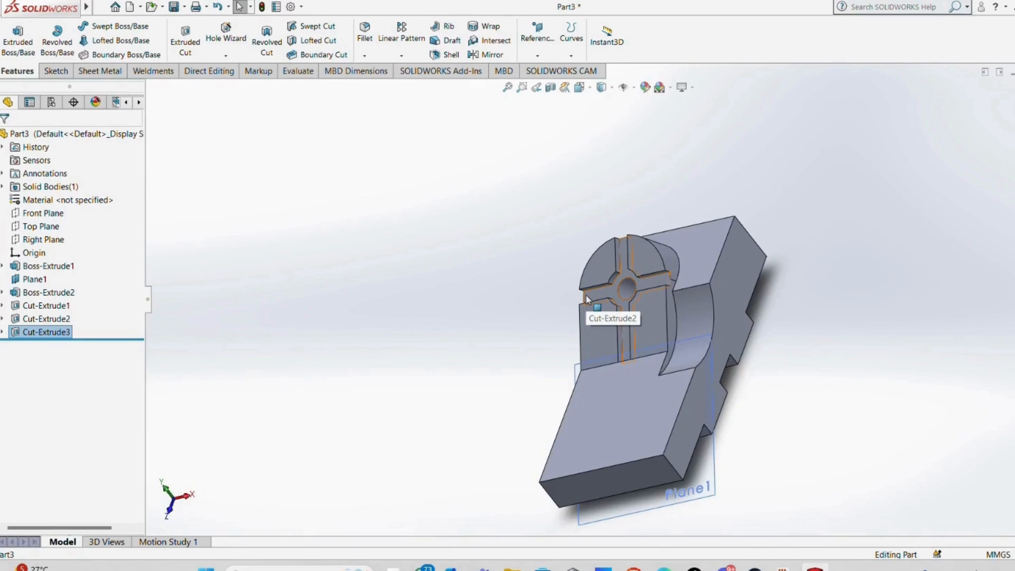
Try to define a reference plane at 20° to the block's low top face through an edge, and remove that edge.
{"action": "left_click", "coordinate": [536, 55]}
{"action": "left_click", "coordinate": [549, 68]}
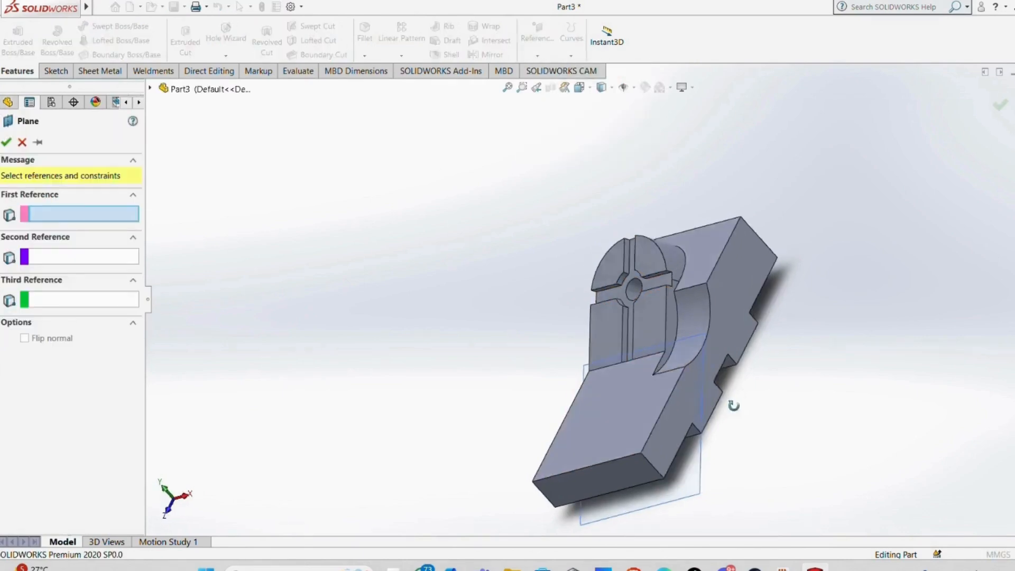
{"action": "middle_click_drag", "start_coordinate": [731, 403], "coordinate": [770, 431]}
{"action": "left_click", "coordinate": [619, 403]}
{"action": "middle_click_drag", "start_coordinate": [298, 301], "coordinate": [303, 293]}
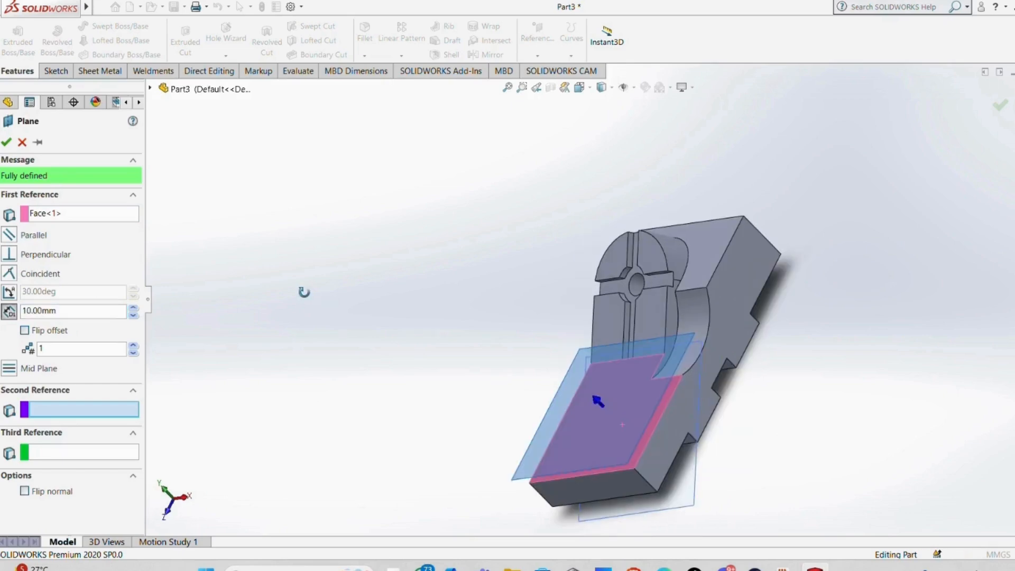
{"action": "left_click", "coordinate": [77, 296]}
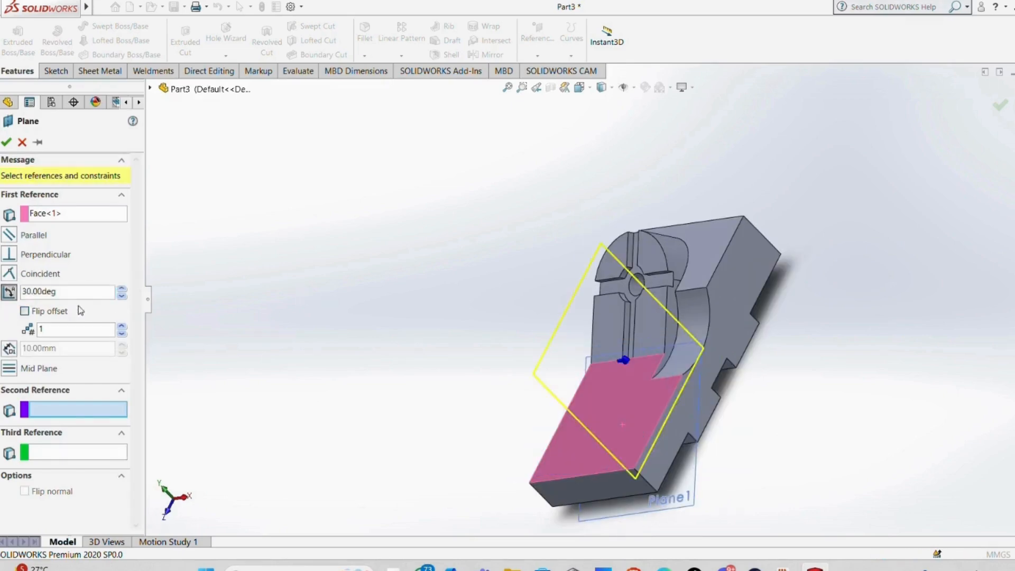
{"action": "left_click", "coordinate": [630, 361]}
{"action": "middle_click_drag", "start_coordinate": [676, 427], "coordinate": [663, 385]}
{"action": "left_click", "coordinate": [74, 409]}
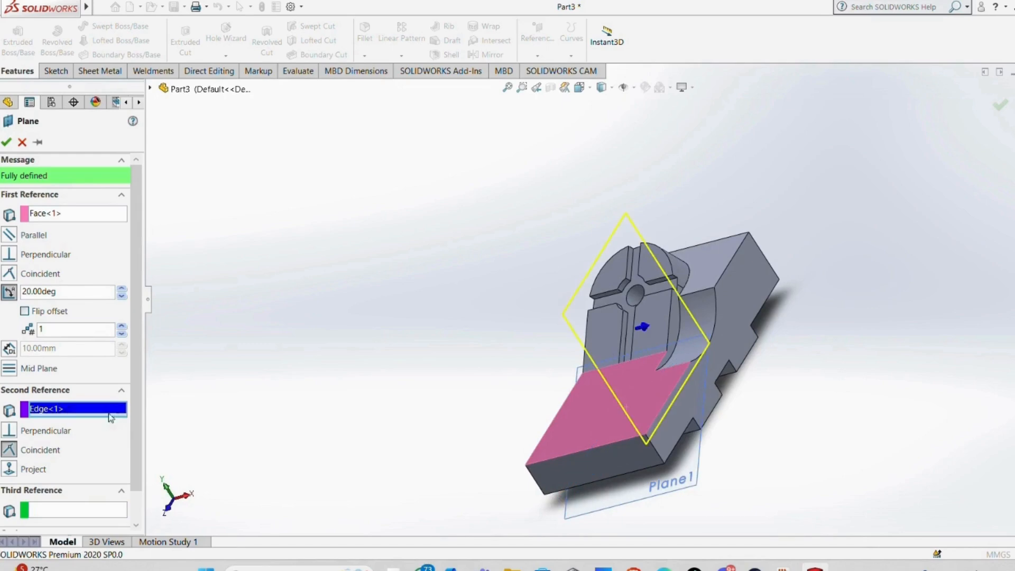
{"action": "key", "text": "Delete"}
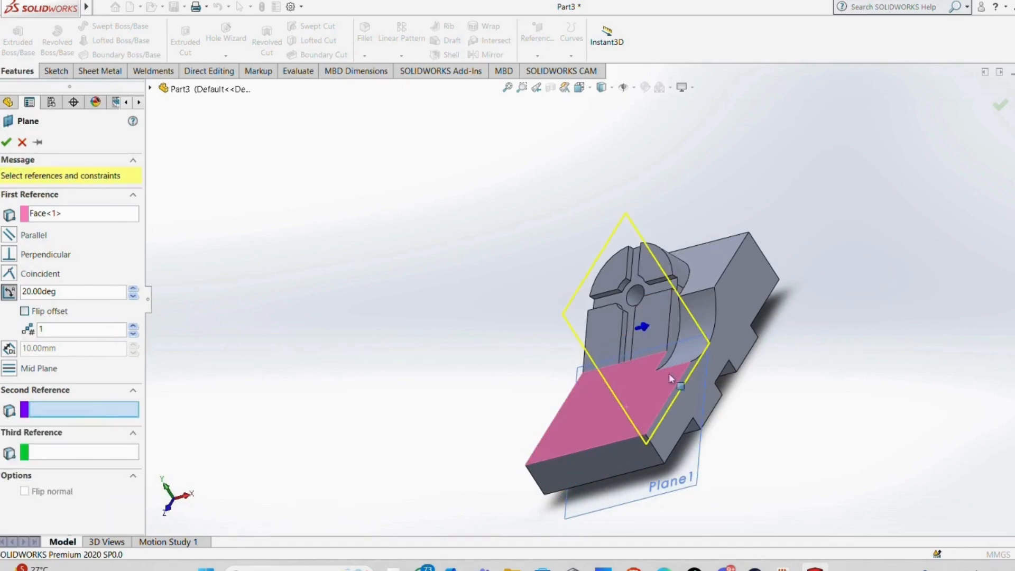
Try the edge at the arched boss's base and the low face's side edge as second plane reference, clearing each.
{"action": "left_click", "coordinate": [606, 367]}
{"action": "right_click", "coordinate": [99, 413]}
{"action": "left_click", "coordinate": [136, 422]}
{"action": "left_click", "coordinate": [664, 406]}
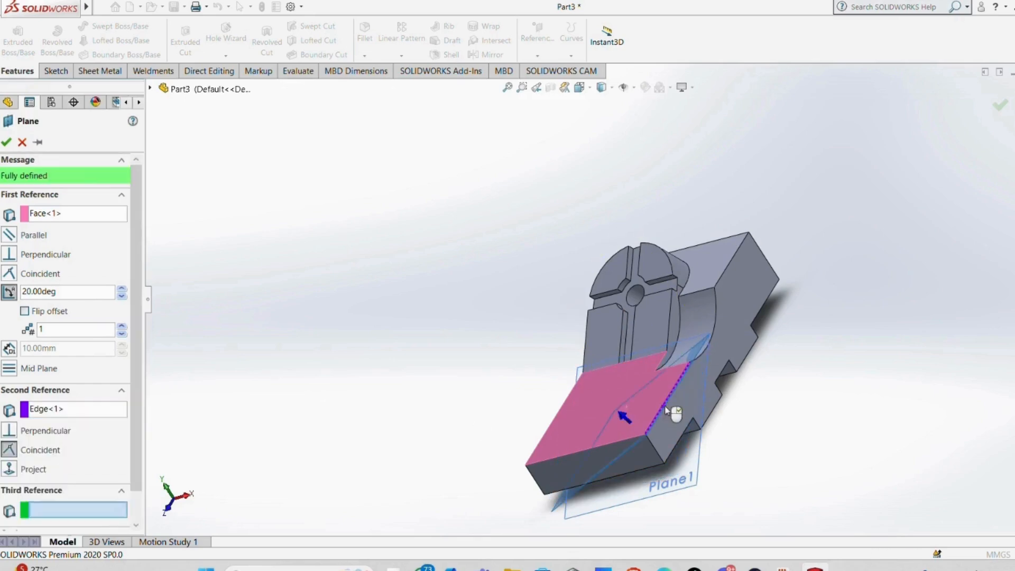
{"action": "right_click", "coordinate": [79, 415]}
{"action": "left_click", "coordinate": [112, 425]}
Try the block's notched side face as the plane's second reference, and clear it.
{"action": "left_click", "coordinate": [584, 417]}
{"action": "left_click", "coordinate": [558, 420]}
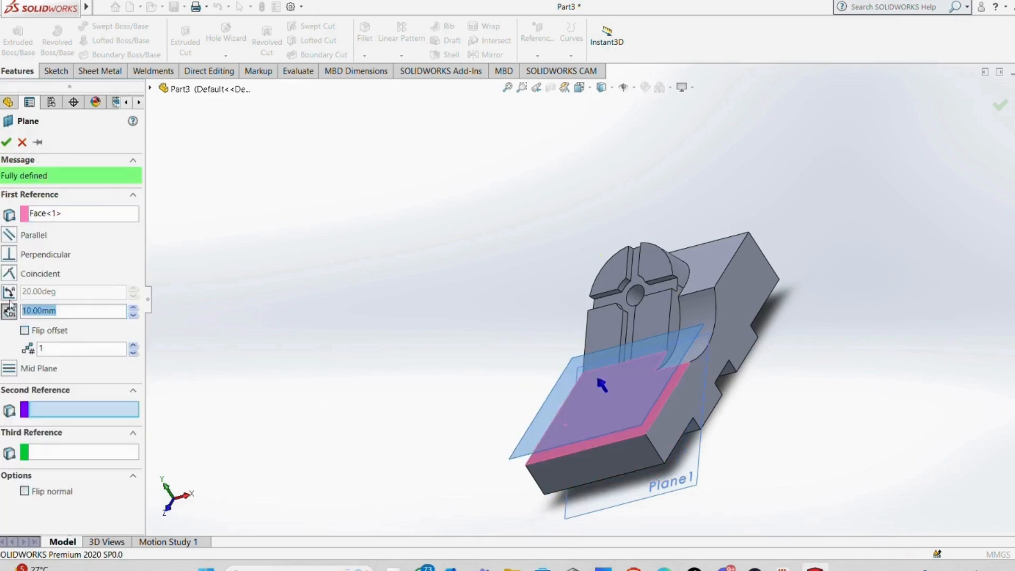
{"action": "left_click", "coordinate": [674, 424]}
{"action": "mouse_move", "coordinate": [579, 429]}
{"action": "middle_mouse_down"}
{"action": "mouse_move", "coordinate": [622, 424]}
{"action": "mouse_move", "coordinate": [573, 419]}
{"action": "middle_mouse_up"}
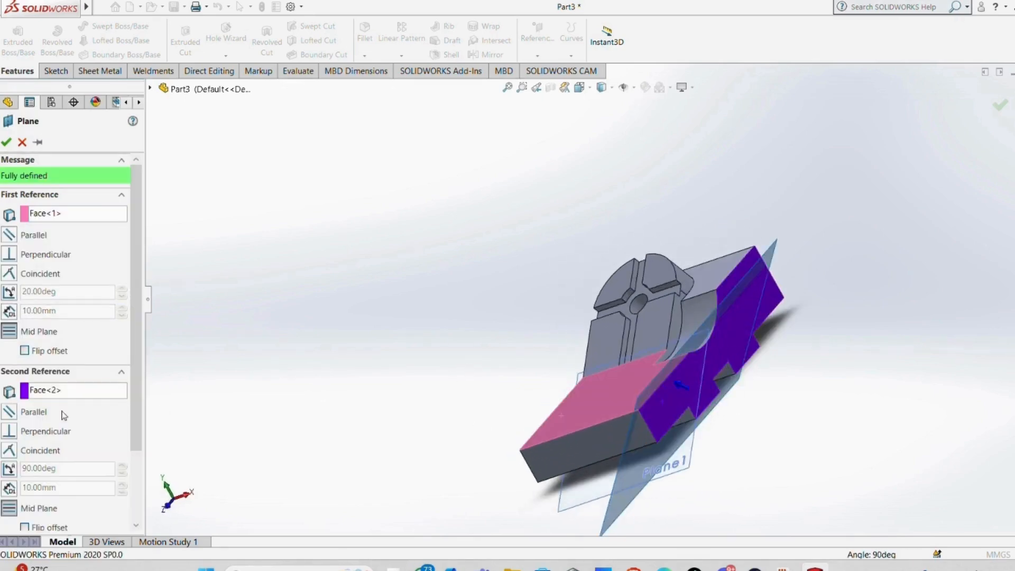
{"action": "right_click", "coordinate": [59, 391]}
{"action": "left_click", "coordinate": [91, 402]}
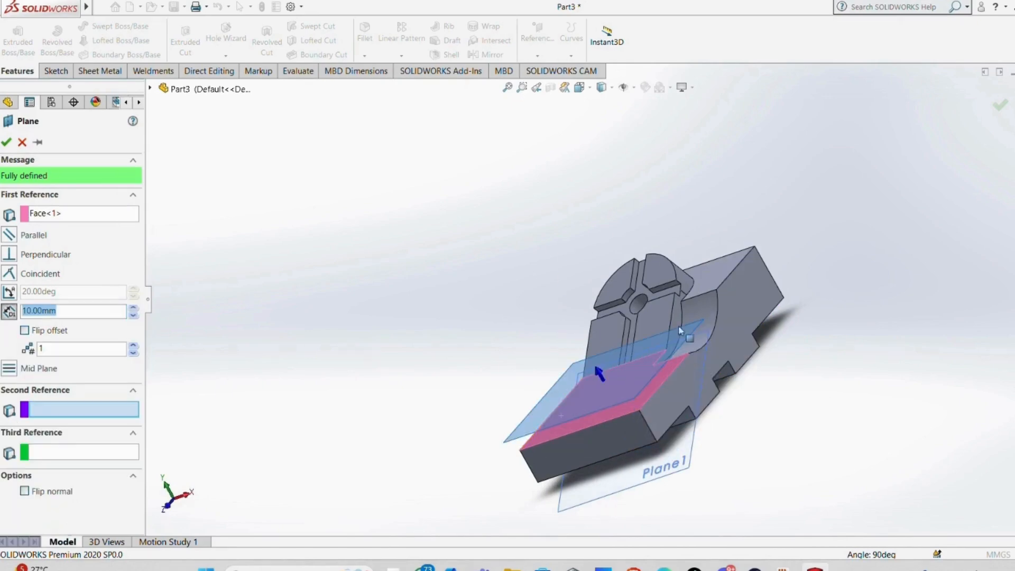
{"action": "middle_click_drag", "start_coordinate": [680, 331], "coordinate": [661, 398]}
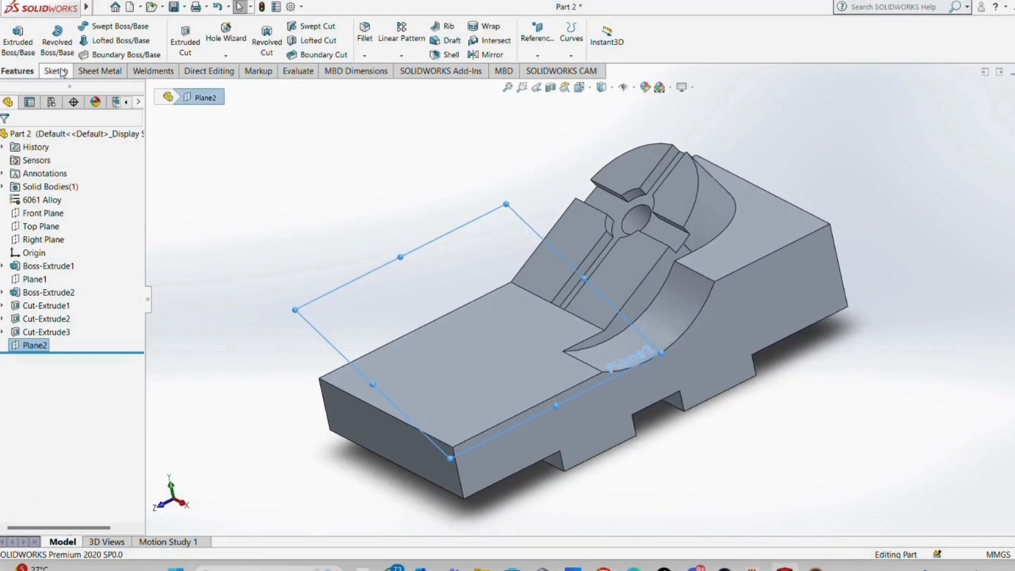
Start a sketch on the inclined plane and draw a line about 66 mm long inward from the block's side edge.
{"action": "left_click", "coordinate": [56, 71]}
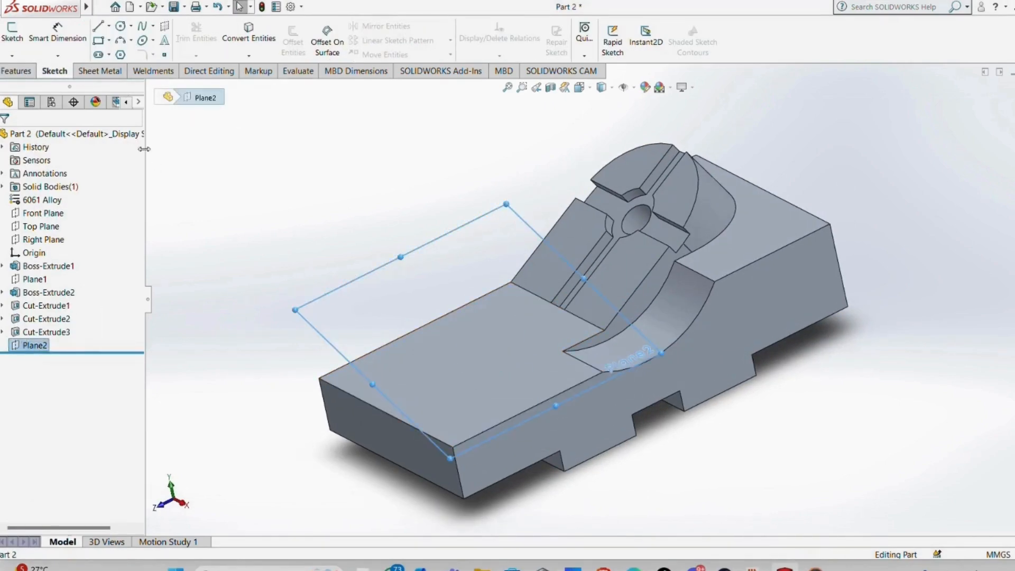
{"action": "left_click", "coordinate": [98, 26]}
{"action": "left_click", "coordinate": [497, 425]}
{"action": "middle_click_drag", "start_coordinate": [433, 339], "coordinate": [407, 346]}
{"action": "left_click", "coordinate": [409, 336]}
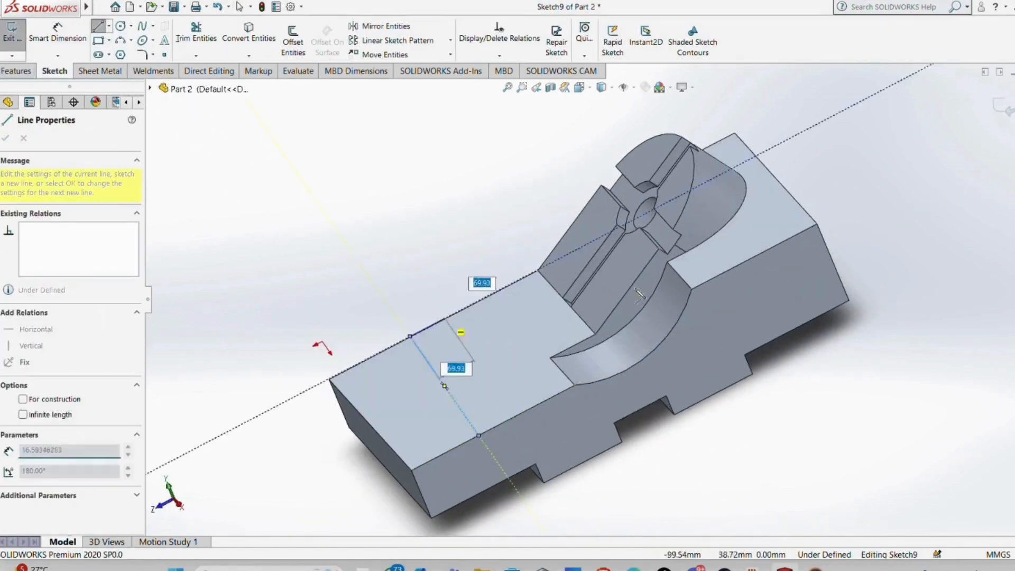
{"action": "key", "text": "Escape"}
{"action": "middle_click_drag", "start_coordinate": [408, 270], "coordinate": [380, 236]}
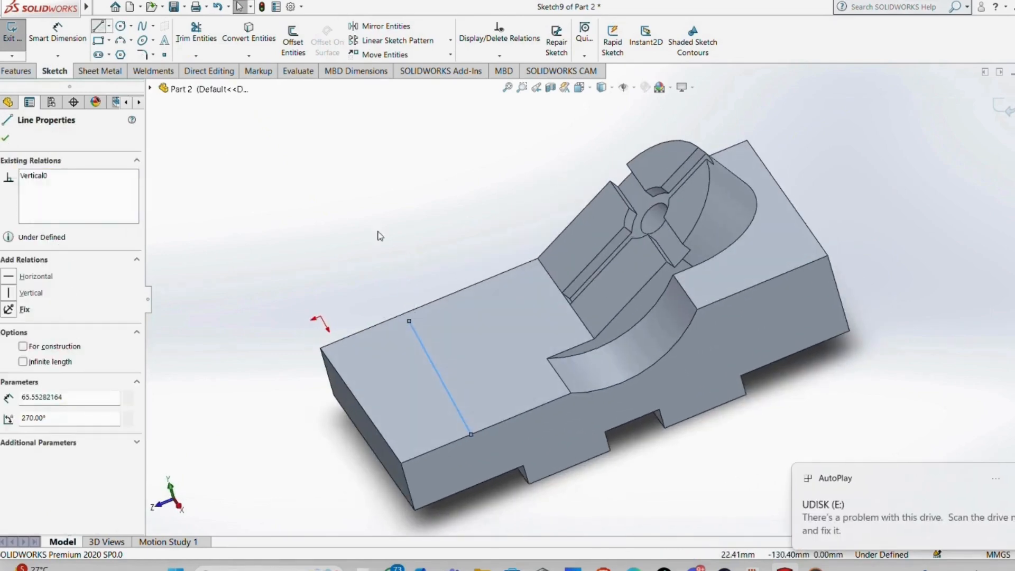
Add the base line and a second parallel line, and join their far ends with a tangent arc about 14 mm in radius.
{"action": "key", "text": "l"}
{"action": "left_click", "coordinate": [533, 409]}
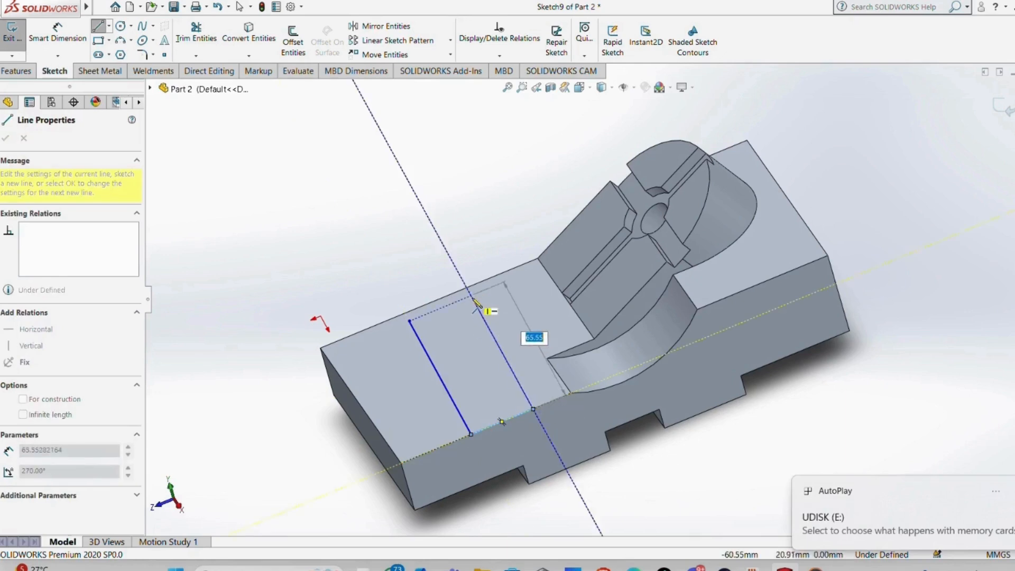
{"action": "left_click", "coordinate": [472, 297]}
{"action": "left_click", "coordinate": [121, 40]}
{"action": "left_click", "coordinate": [410, 320]}
{"action": "left_click", "coordinate": [471, 295]}
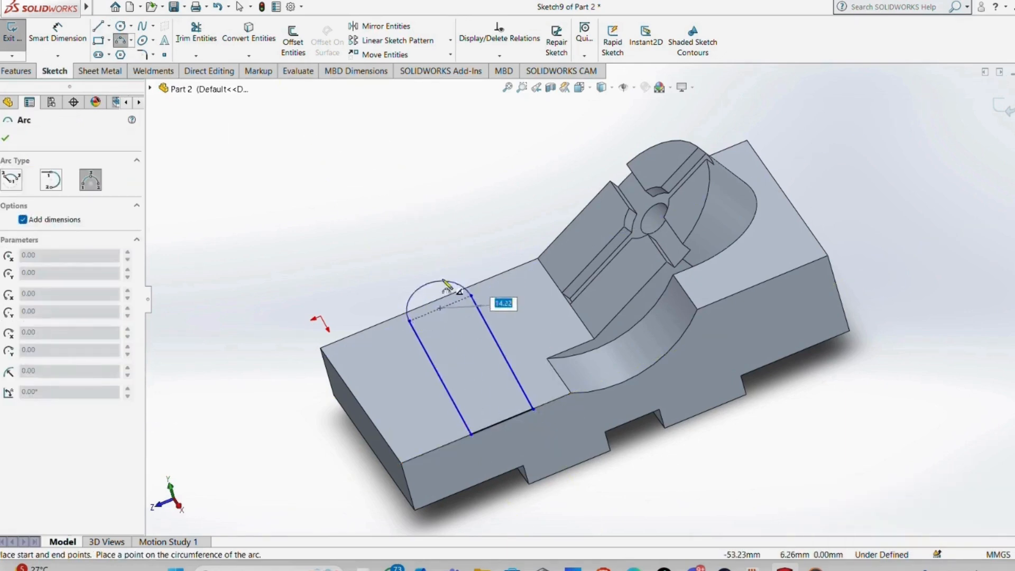
{"action": "left_click", "coordinate": [447, 286]}
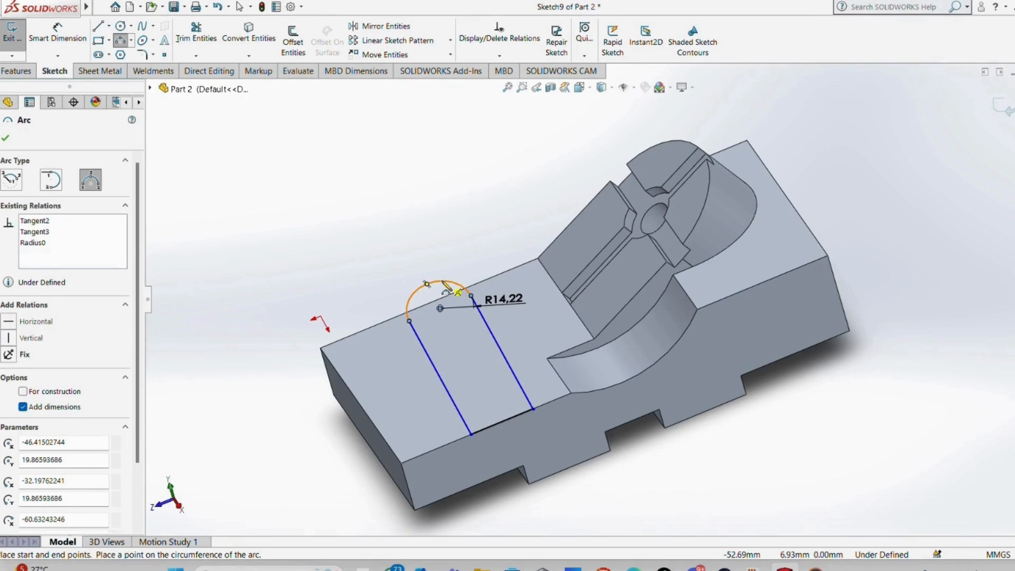
Dimension the arc's radius as 25 mm and the distance from its centre to the profile's base line as 40 mm.
{"action": "left_click", "coordinate": [57, 31]}
{"action": "left_click", "coordinate": [504, 299]}
{"action": "type", "text": "25"}
{"action": "key", "text": "Return"}
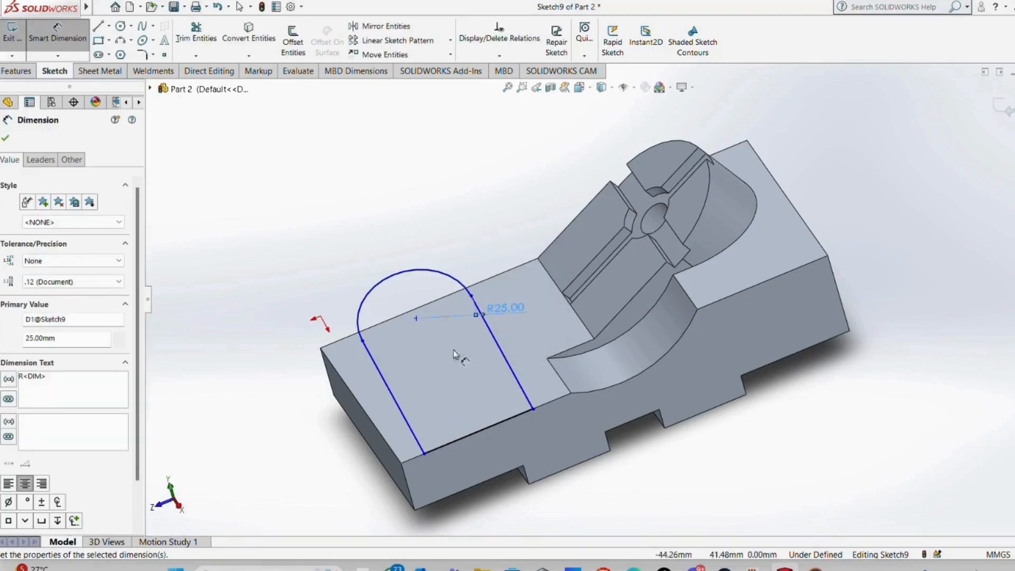
{"action": "left_click", "coordinate": [420, 453]}
{"action": "left_click", "coordinate": [448, 443]}
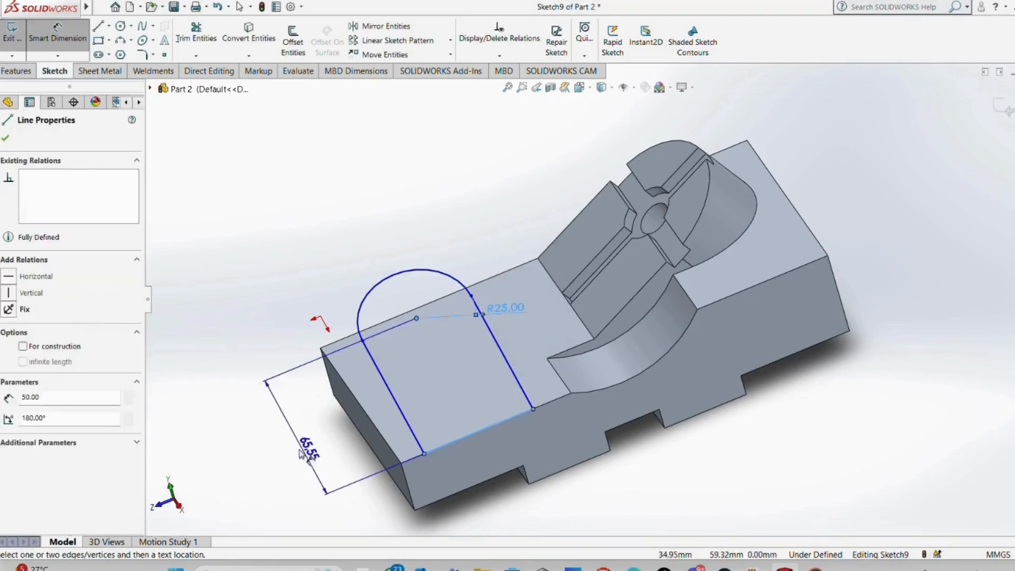
{"action": "left_click", "coordinate": [296, 447]}
{"action": "type", "text": "40"}
{"action": "key", "text": "Return"}
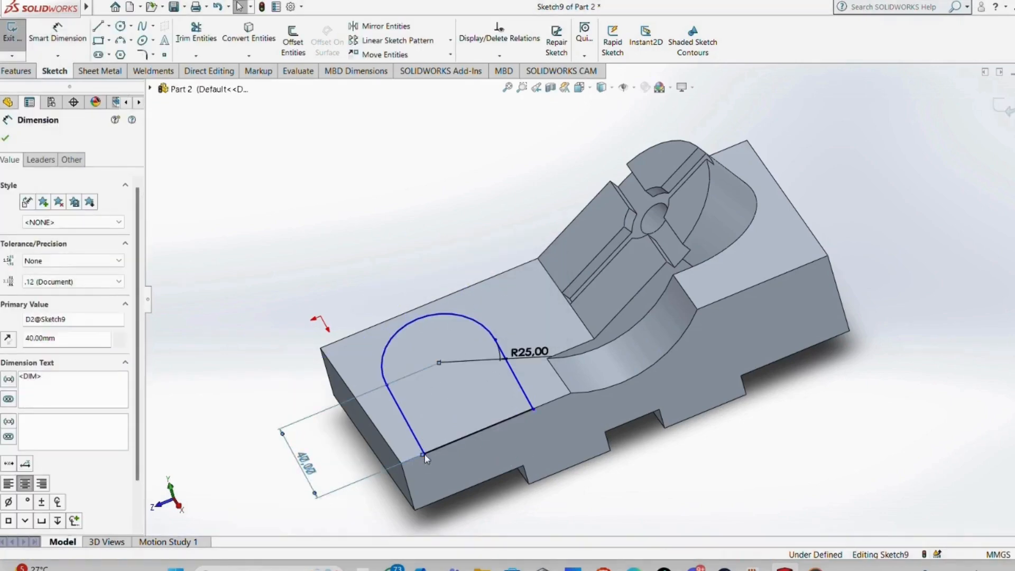
Dimension the profile's base corner 15 mm from the low end of the block.
{"action": "left_click", "coordinate": [423, 453]}
{"action": "left_click", "coordinate": [424, 482]}
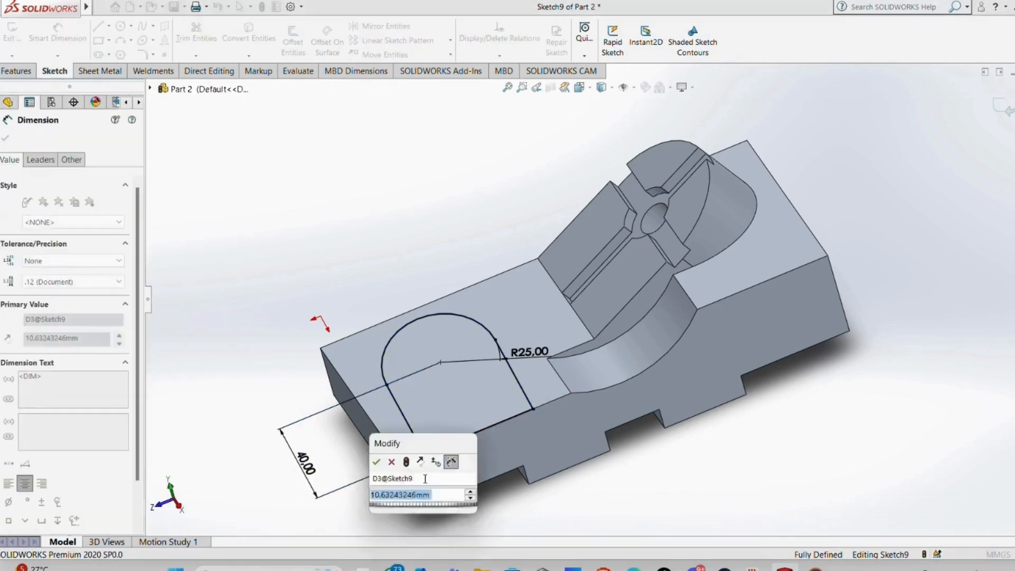
{"action": "type", "text": "15"}
{"action": "key", "text": "Return"}
Extrude the arched profile as a boss in the reversed direction down to the block, using the low top face as direction reference.
{"action": "left_click", "coordinate": [17, 71]}
{"action": "left_click", "coordinate": [18, 42]}
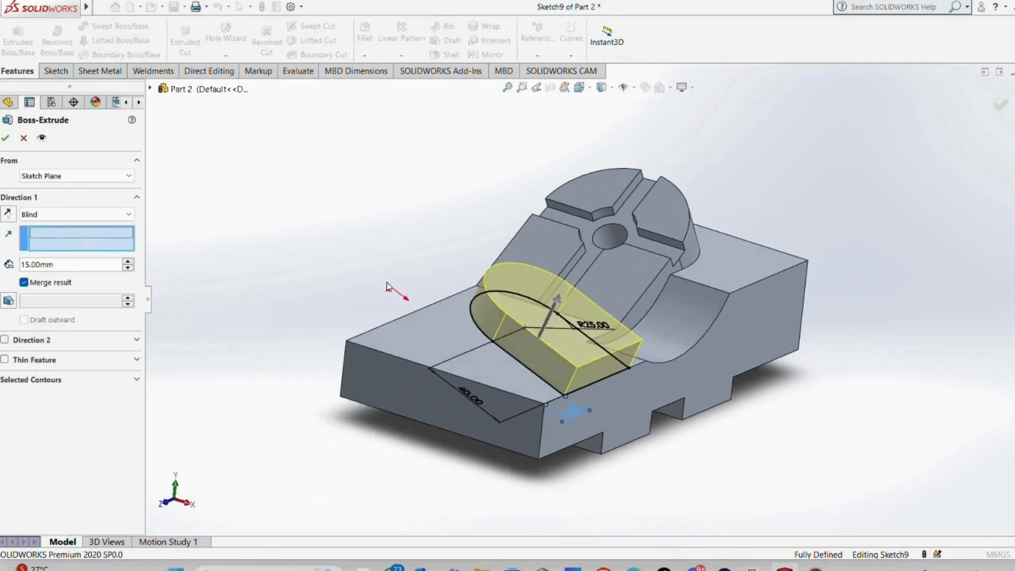
{"action": "left_click", "coordinate": [496, 363]}
{"action": "left_click", "coordinate": [8, 213]}
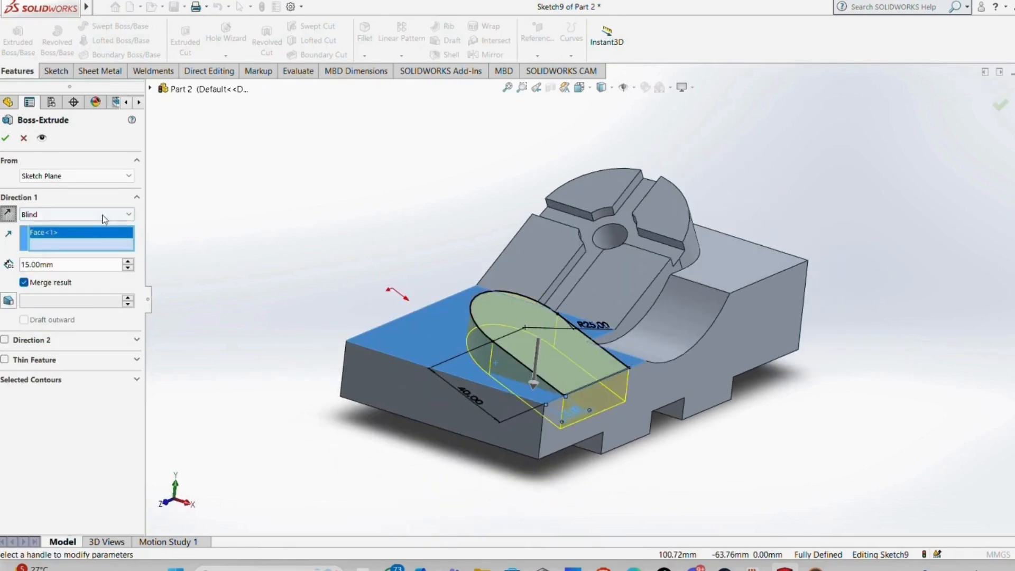
{"action": "left_click", "coordinate": [102, 214]}
{"action": "left_click", "coordinate": [79, 246]}
{"action": "left_click", "coordinate": [6, 138]}
Sketch a centreline on the new boss's top face, joining the two ends of its arc.
{"action": "middle_click_drag", "start_coordinate": [528, 317], "coordinate": [452, 359]}
{"action": "left_click", "coordinate": [451, 358]}
{"action": "left_click", "coordinate": [550, 325]}
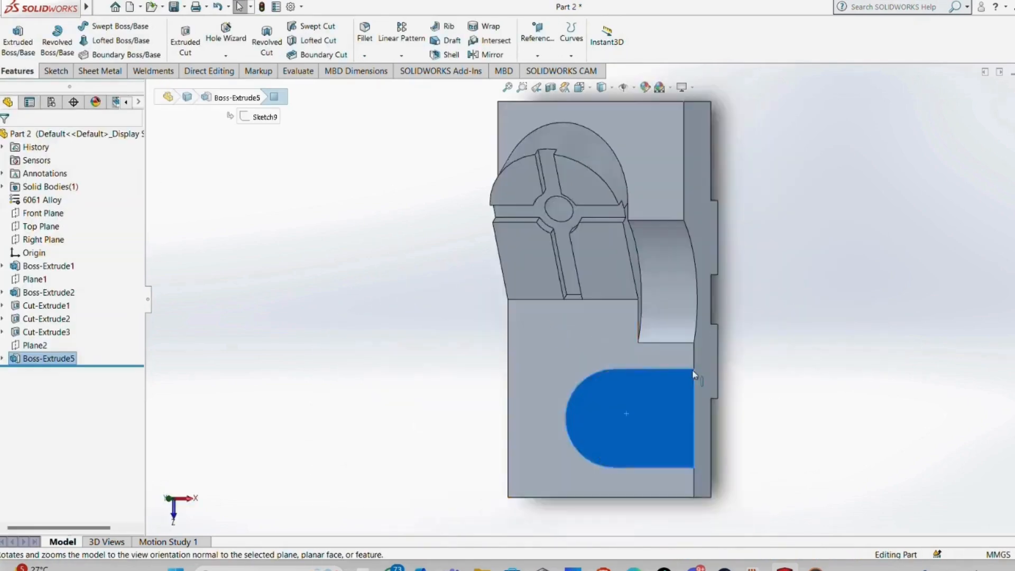
{"action": "middle_click_drag", "start_coordinate": [696, 373], "coordinate": [507, 349]}
{"action": "scroll", "coordinate": [507, 348], "scroll_direction": "down", "scroll_amount": 4}
{"action": "left_click", "coordinate": [145, 7]}
{"action": "left_click", "coordinate": [56, 71]}
{"action": "left_click", "coordinate": [109, 26]}
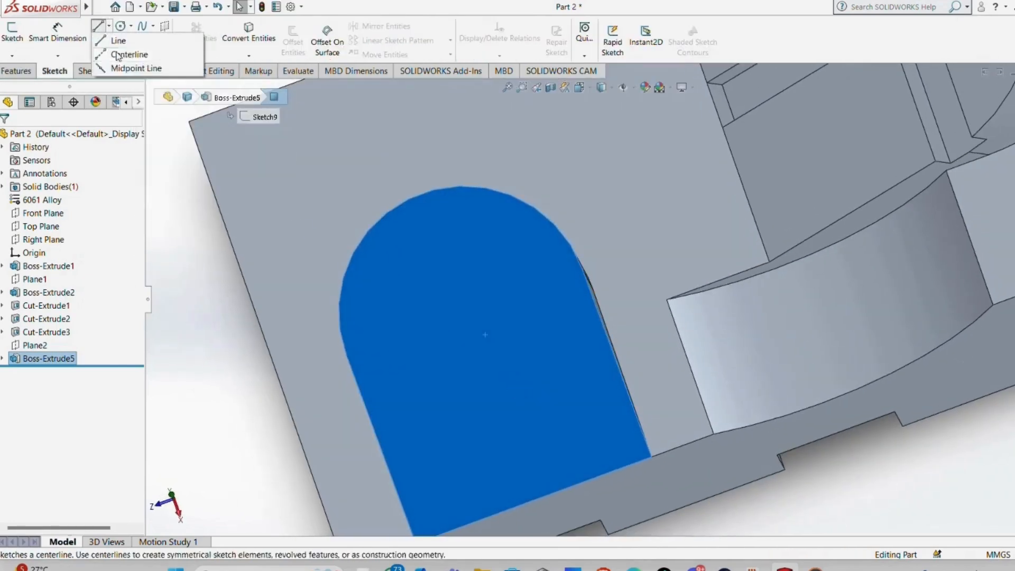
{"action": "left_click", "coordinate": [132, 51]}
{"action": "left_click", "coordinate": [346, 354]}
{"action": "left_click", "coordinate": [583, 269]}
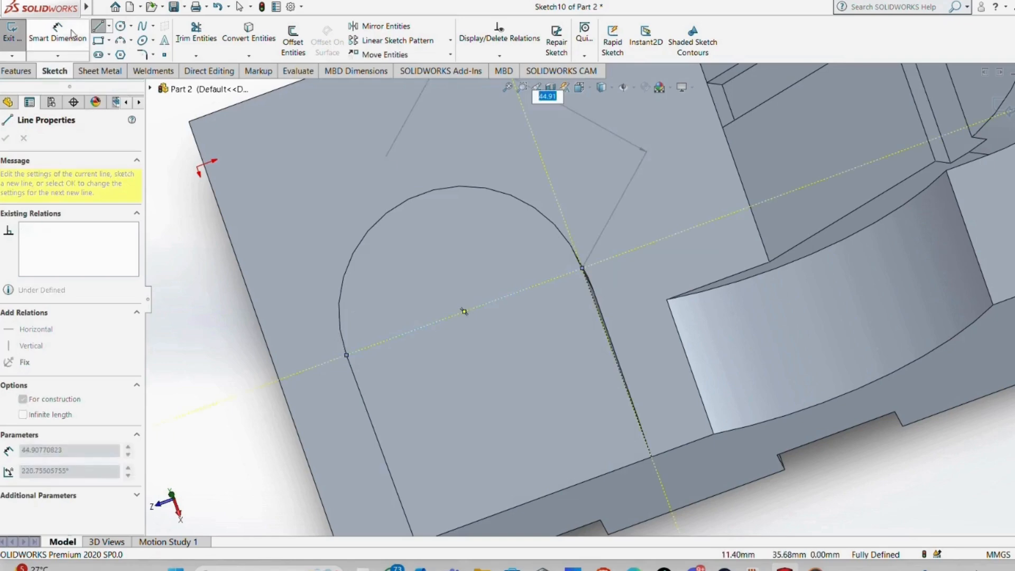
Draw a 25 mm diameter circle at the centreline's midpoint and extrude it as a round boss.
{"action": "left_click", "coordinate": [121, 26]}
{"action": "left_click", "coordinate": [464, 311]}
{"action": "left_click", "coordinate": [487, 373]}
{"action": "left_click", "coordinate": [58, 32]}
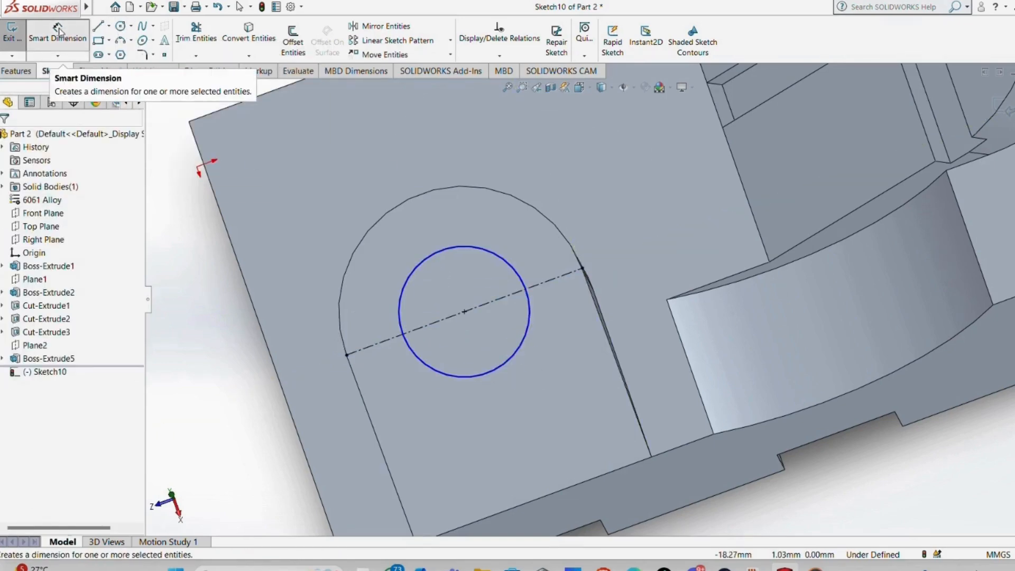
{"action": "left_click", "coordinate": [525, 344]}
{"action": "left_click", "coordinate": [268, 207]}
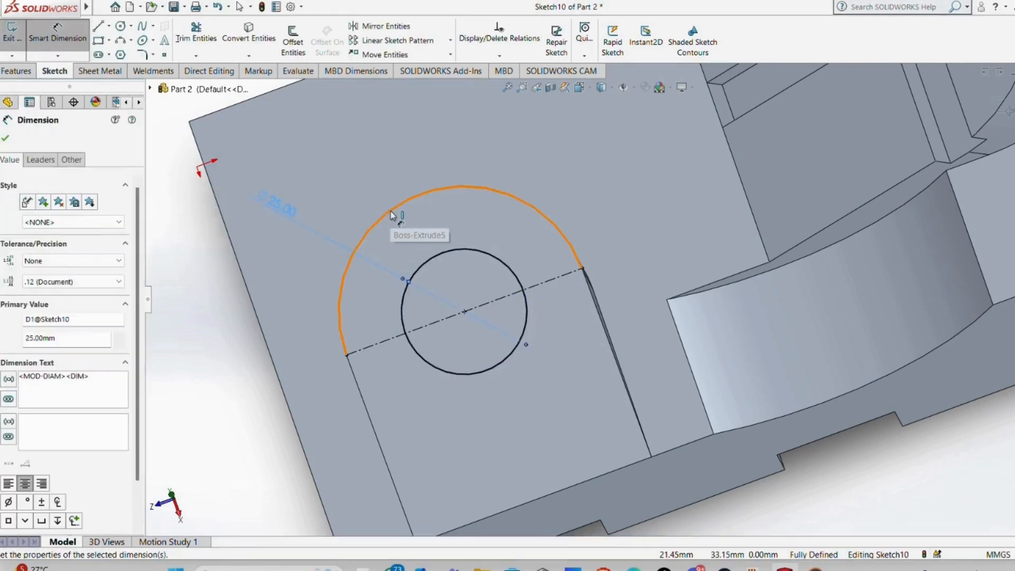
{"action": "left_click", "coordinate": [16, 70]}
{"action": "left_click", "coordinate": [18, 42]}
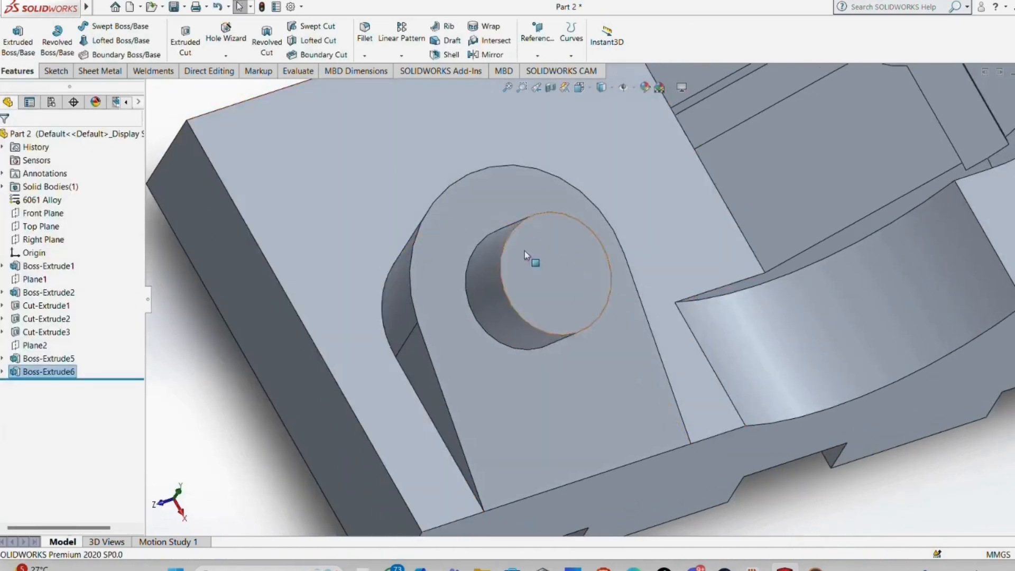
Start a new sketch on the top face of the round boss.
{"action": "left_click", "coordinate": [524, 251]}
{"action": "mouse_move", "coordinate": [740, 248]}
{"action": "middle_mouse_down"}
{"action": "mouse_move", "coordinate": [691, 277]}
{"action": "mouse_move", "coordinate": [706, 274]}
{"action": "middle_mouse_up"}
{"action": "left_click", "coordinate": [56, 71]}
{"action": "left_click", "coordinate": [121, 27]}
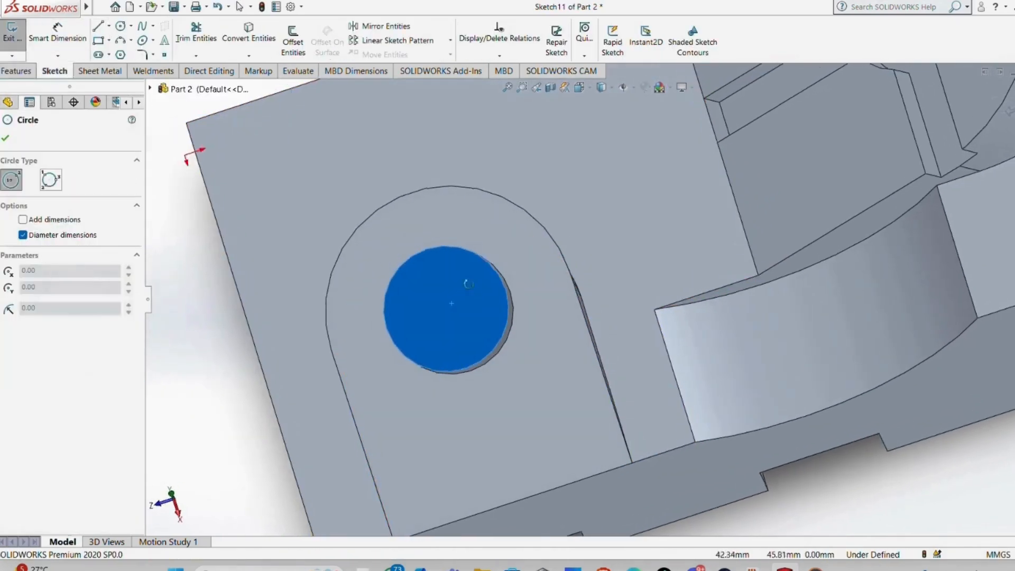
{"action": "middle_click_drag", "start_coordinate": [464, 283], "coordinate": [453, 312]}
{"action": "left_click", "coordinate": [32, 73]}
{"action": "middle_click_drag", "start_coordinate": [374, 159], "coordinate": [364, 124]}
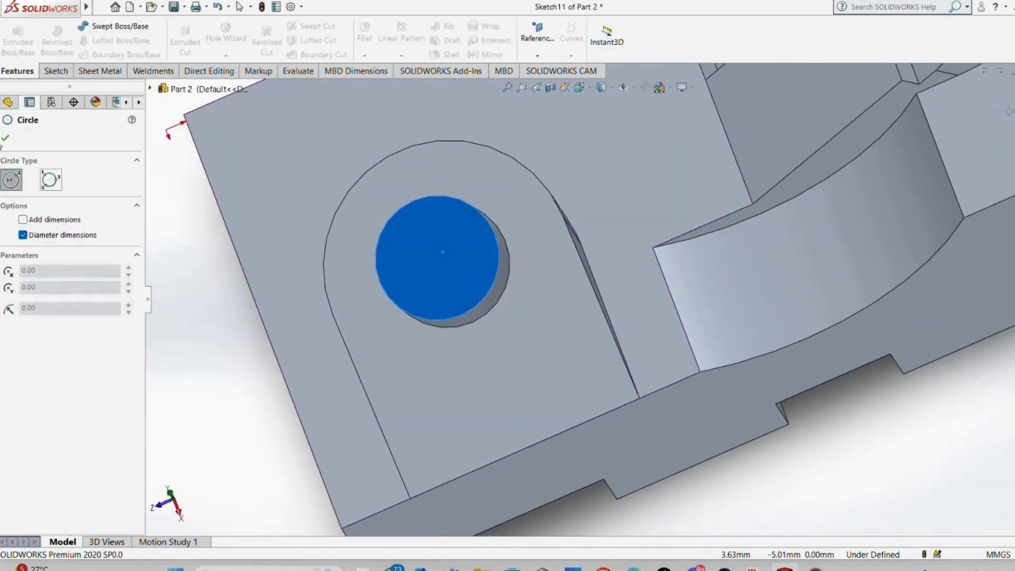
{"action": "key", "text": "Escape"}
{"action": "right_click", "coordinate": [443, 246]}
{"action": "left_click", "coordinate": [421, 255]}
{"action": "left_click", "coordinate": [56, 71]}
{"action": "left_click", "coordinate": [98, 27]}
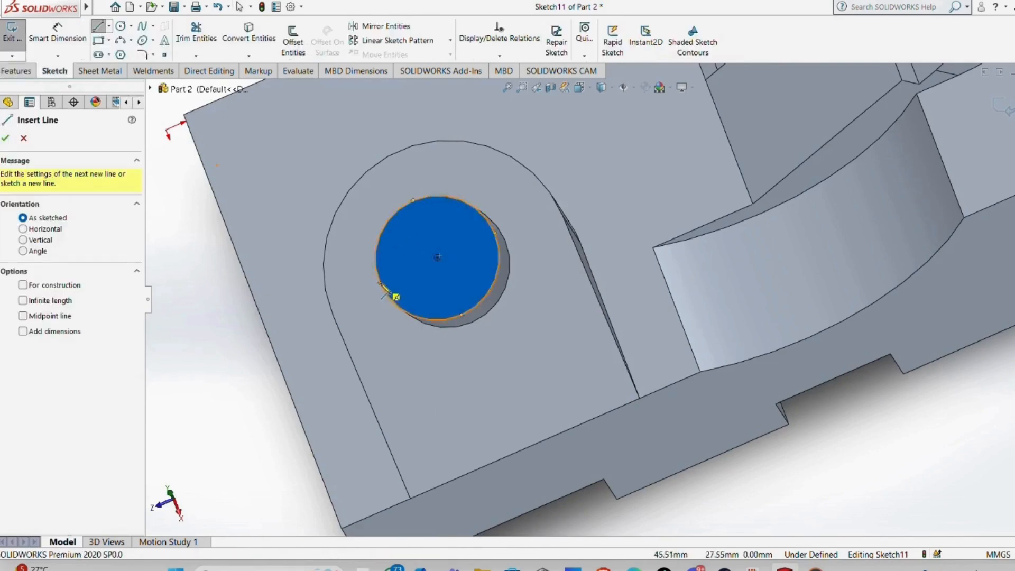
{"action": "left_click", "coordinate": [380, 282]}
{"action": "left_click", "coordinate": [265, 233]}
{"action": "key", "text": "ctrl+z"}
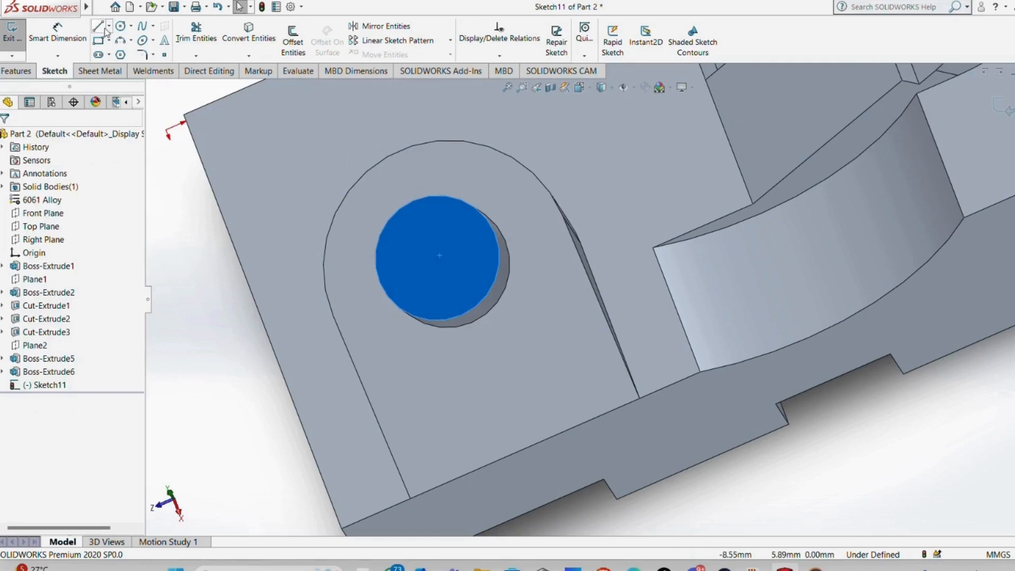
Sketch a construction centreline across the full diameter of the round boss's top face.
{"action": "left_click", "coordinate": [109, 27]}
{"action": "left_click", "coordinate": [127, 55]}
{"action": "left_click", "coordinate": [120, 26]}
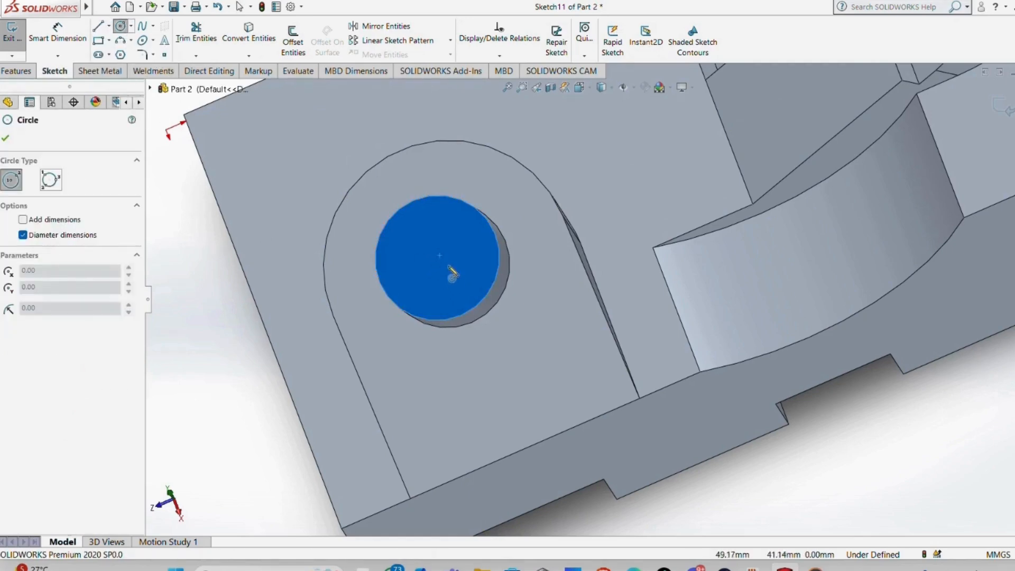
{"action": "scroll", "coordinate": [452, 272], "scroll_direction": "up", "scroll_amount": 2}
{"action": "left_click", "coordinate": [109, 27]}
{"action": "left_click", "coordinate": [127, 55]}
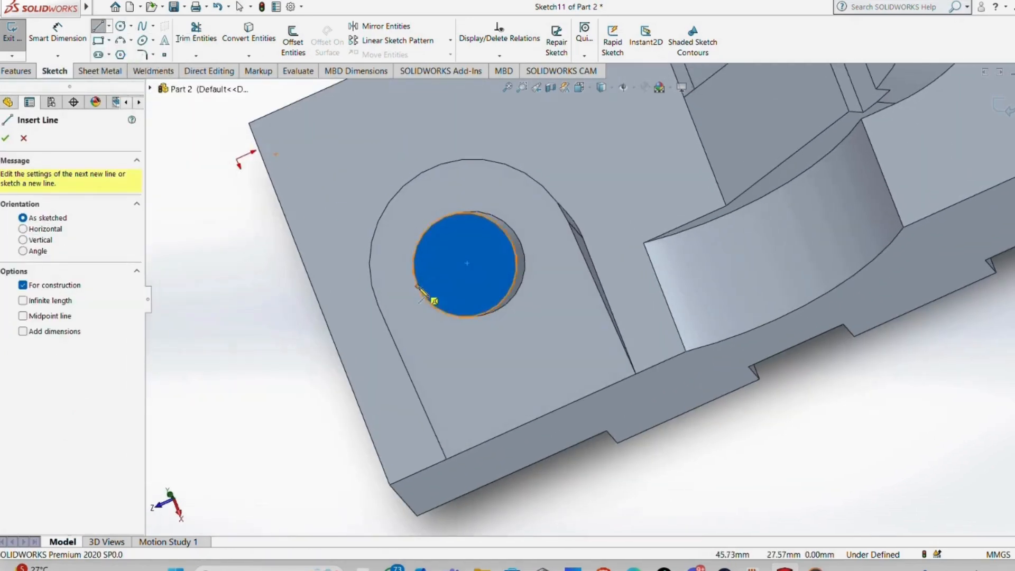
{"action": "left_click", "coordinate": [417, 288]}
{"action": "left_click", "coordinate": [512, 243]}
Draw a circle centred on the centreline's midpoint and dimension its diameter to 12 mm.
{"action": "left_click", "coordinate": [121, 26]}
{"action": "left_click", "coordinate": [465, 264]}
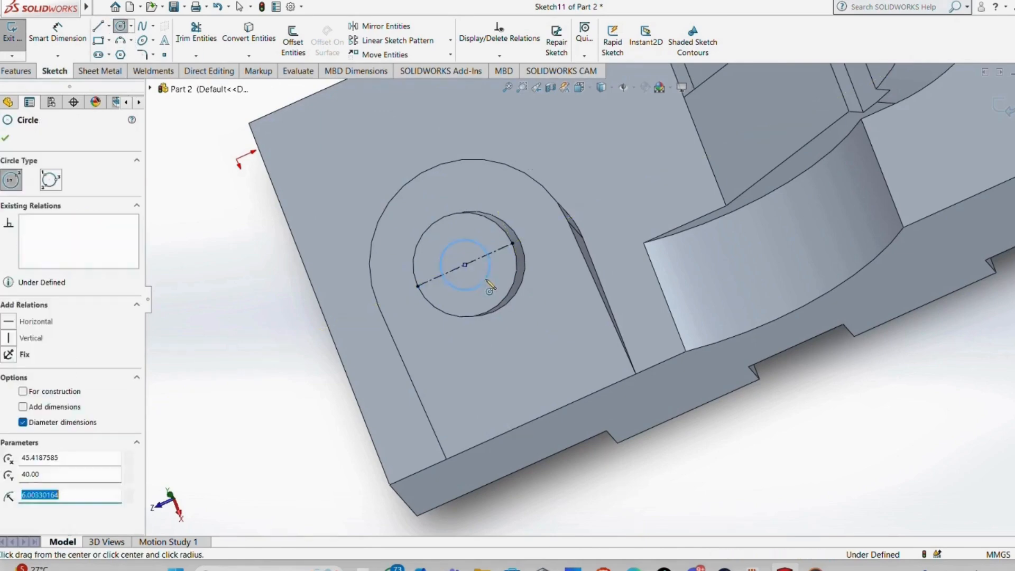
{"action": "left_click", "coordinate": [58, 34]}
{"action": "left_click", "coordinate": [445, 250]}
{"action": "left_click", "coordinate": [378, 207]}
{"action": "type", "text": "12.00mm"}
{"action": "key", "text": "Return"}
Cut-extrude the 12 mm circle into the round boss to form its centre hole.
{"action": "left_click", "coordinate": [18, 71]}
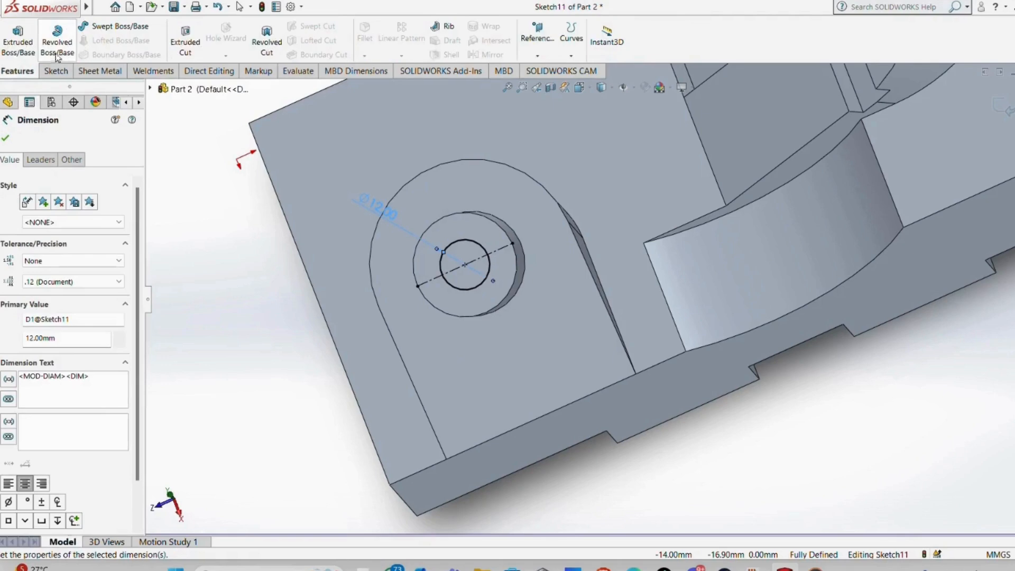
{"action": "left_click", "coordinate": [190, 33]}
{"action": "left_click", "coordinate": [112, 177]}
{"action": "left_click", "coordinate": [98, 177]}
{"action": "left_click", "coordinate": [70, 215]}
{"action": "left_click", "coordinate": [66, 235]}
{"action": "scroll", "coordinate": [415, 215], "scroll_direction": "up", "scroll_amount": 4}
{"action": "middle_click_drag", "start_coordinate": [412, 216], "coordinate": [439, 201]}
{"action": "left_click", "coordinate": [5, 138]}
Examine the most recent boss and cut features and the second reference plane against the model.
{"action": "left_click", "coordinate": [52, 387]}
{"action": "left_click", "coordinate": [30, 358]}
{"action": "left_click", "coordinate": [30, 372]}
{"action": "left_click", "coordinate": [30, 385]}
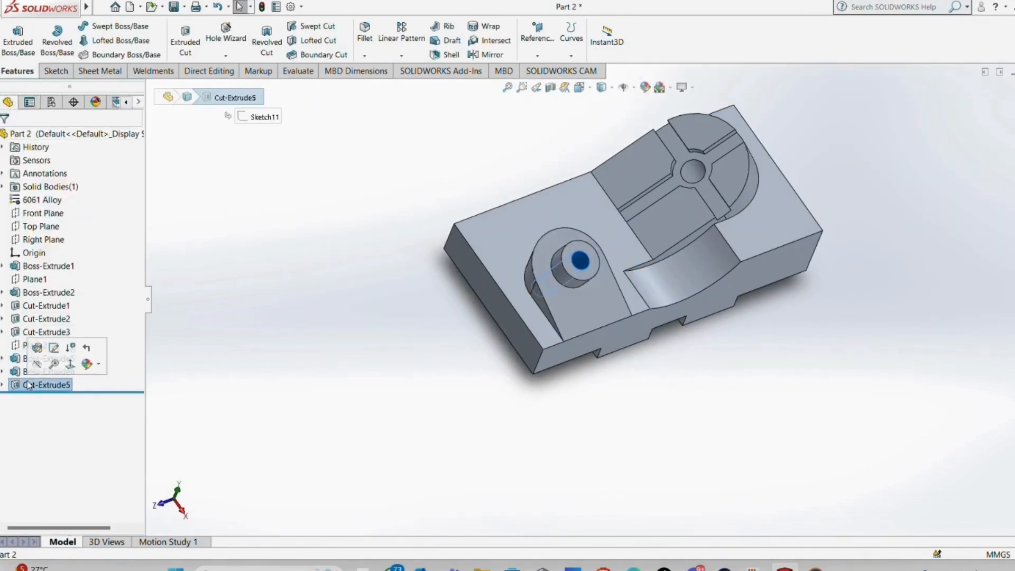
{"action": "left_click", "coordinate": [34, 345]}
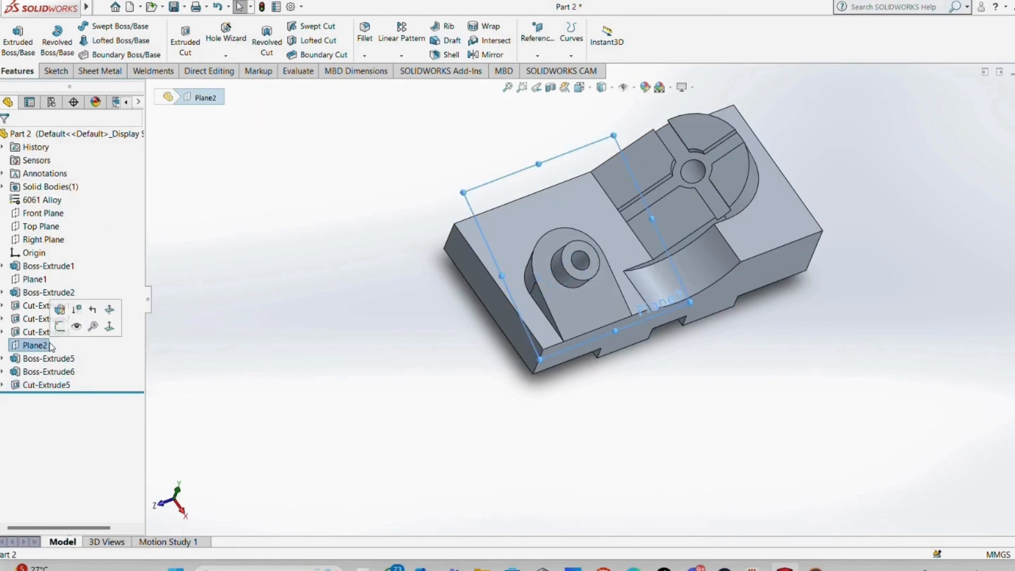
{"action": "right_click", "coordinate": [37, 345]}
{"action": "left_click", "coordinate": [301, 320]}
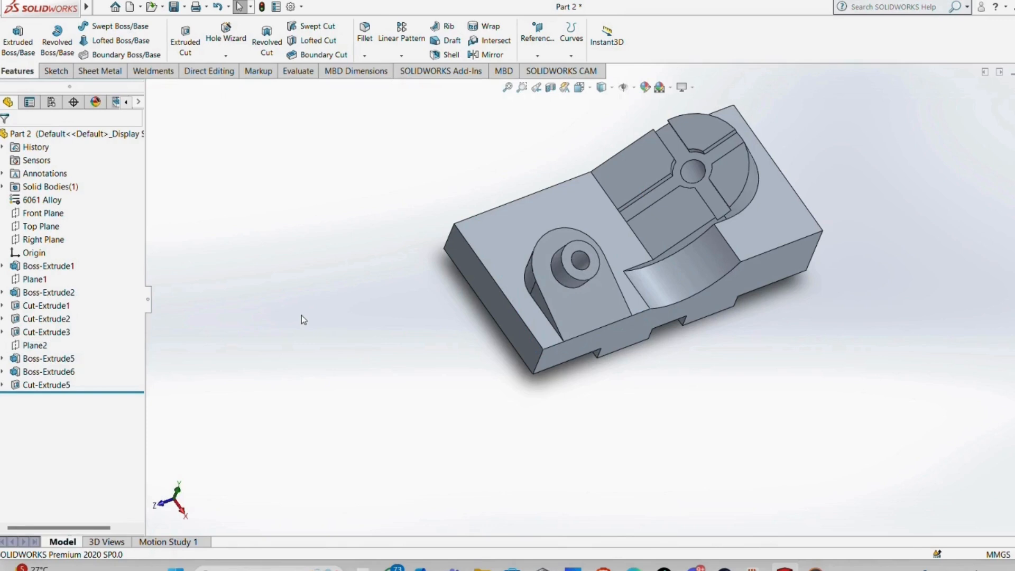
{"action": "left_click", "coordinate": [35, 345]}
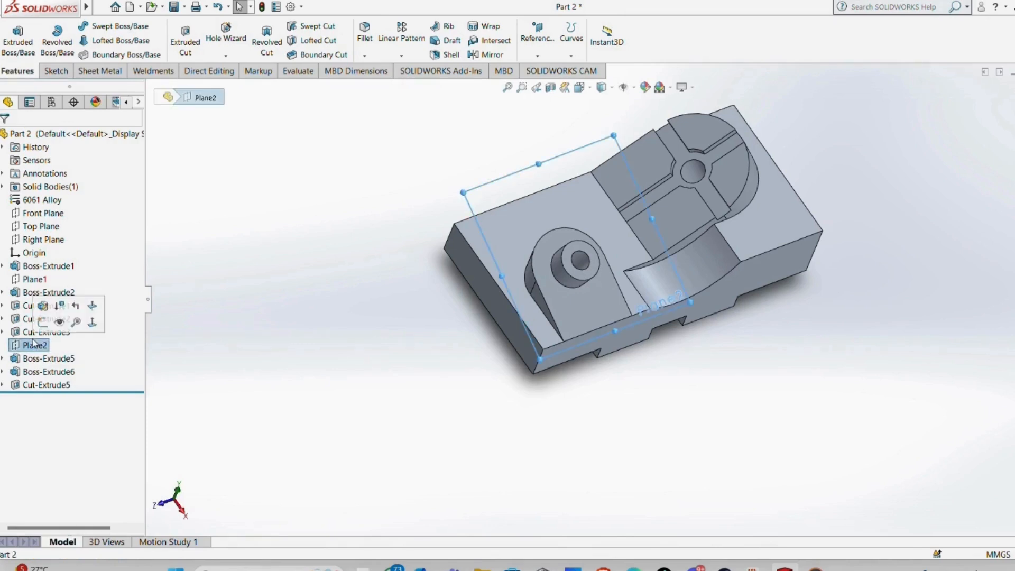
{"action": "right_click", "coordinate": [52, 193]}
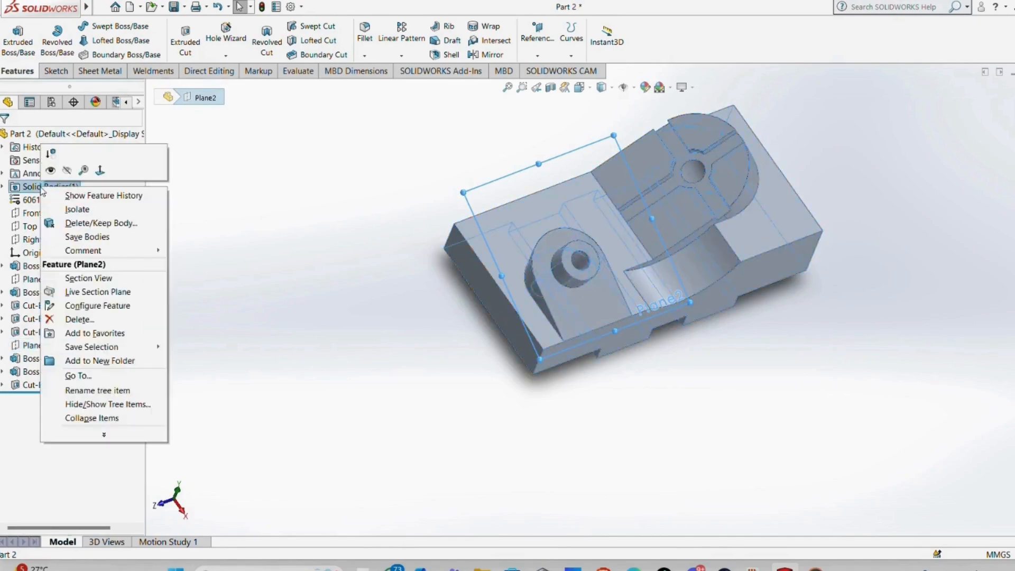
{"action": "left_click", "coordinate": [53, 201]}
{"action": "middle_click_drag", "start_coordinate": [258, 247], "coordinate": [264, 227]}
{"action": "left_click", "coordinate": [34, 345]}
{"action": "middle_click_drag", "start_coordinate": [284, 295], "coordinate": [327, 288]}
{"action": "right_click", "coordinate": [33, 346]}
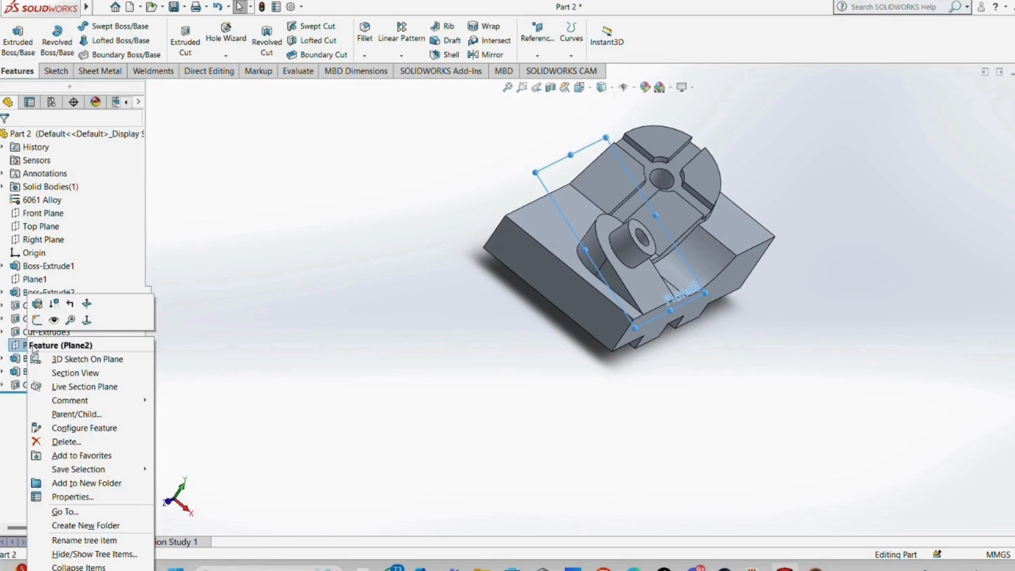
{"action": "left_click", "coordinate": [273, 376]}
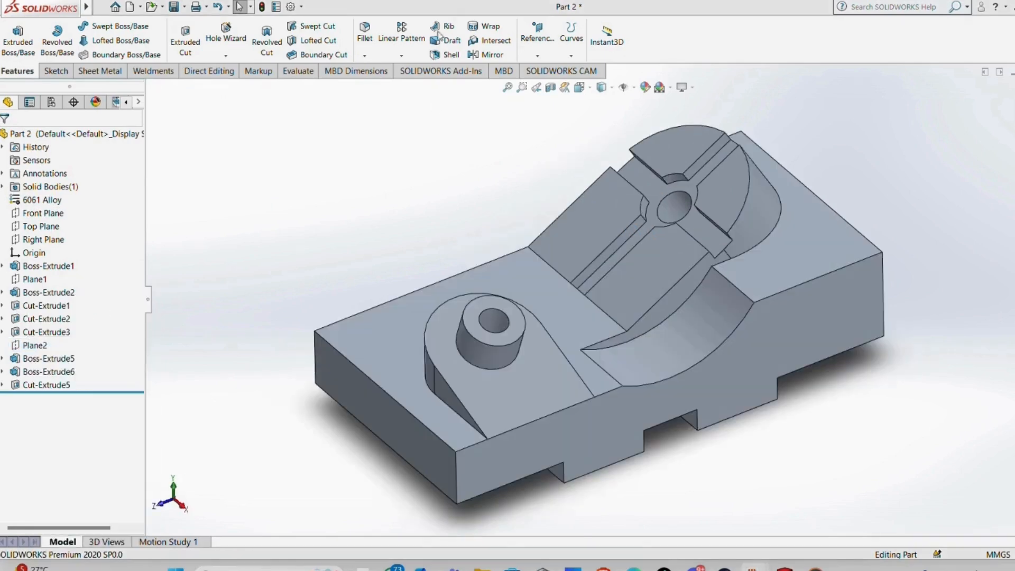
Open the part's material editor and browse the aluminium and copper alloy lists.
{"action": "right_click", "coordinate": [42, 200]}
{"action": "left_click", "coordinate": [69, 210]}
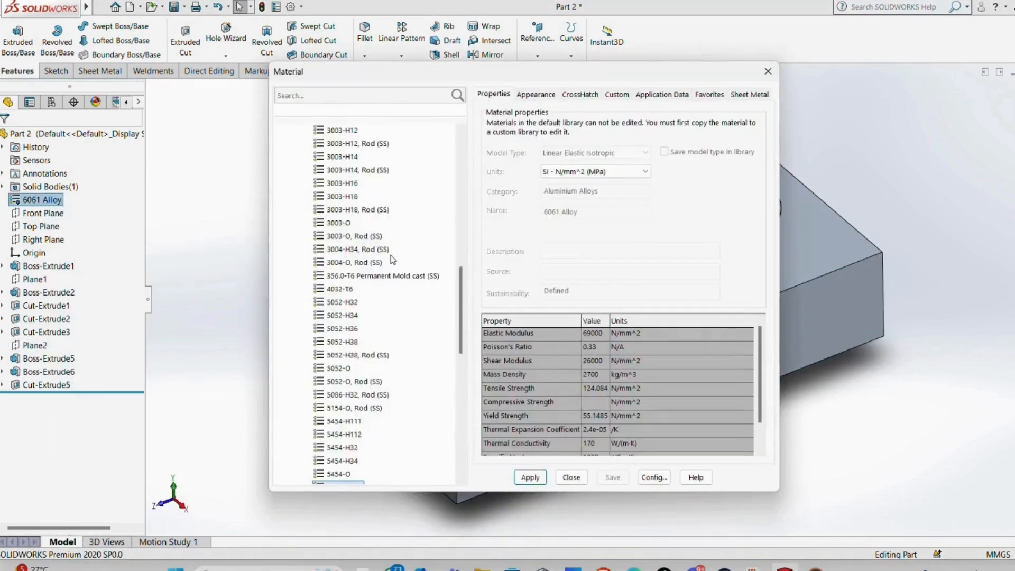
{"action": "scroll", "coordinate": [367, 362], "scroll_direction": "up", "scroll_amount": 16}
{"action": "scroll", "coordinate": [365, 357], "scroll_direction": "down", "scroll_amount": 20}
{"action": "left_click", "coordinate": [294, 383]}
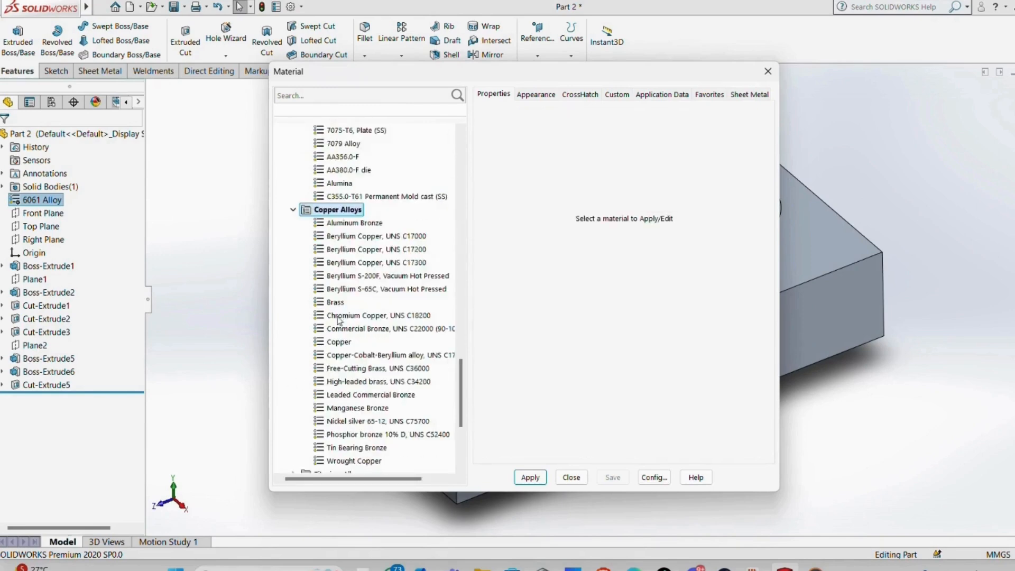
{"action": "scroll", "coordinate": [359, 291], "scroll_direction": "down", "scroll_amount": 4}
{"action": "scroll", "coordinate": [365, 296], "scroll_direction": "up", "scroll_amount": 15}
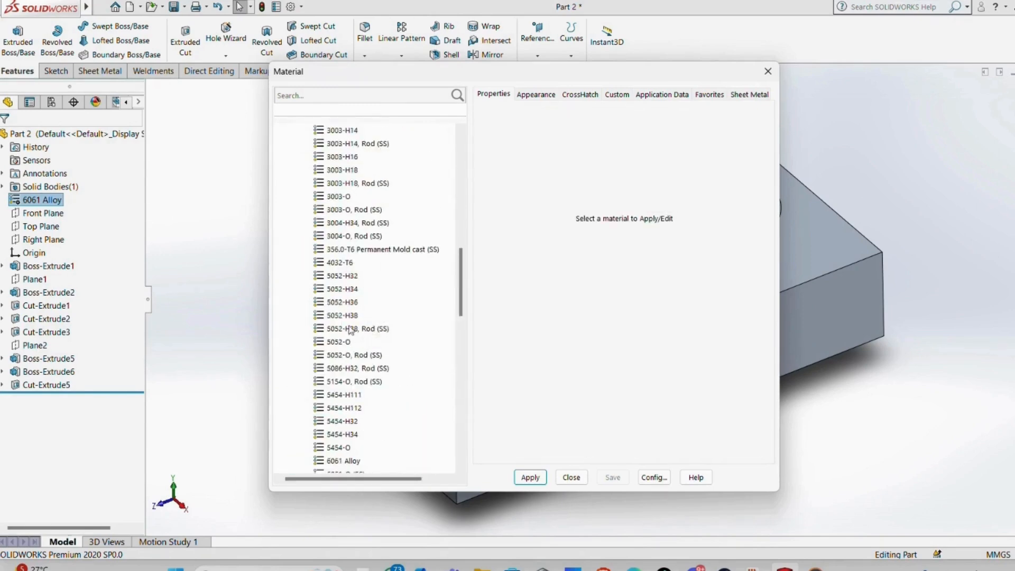